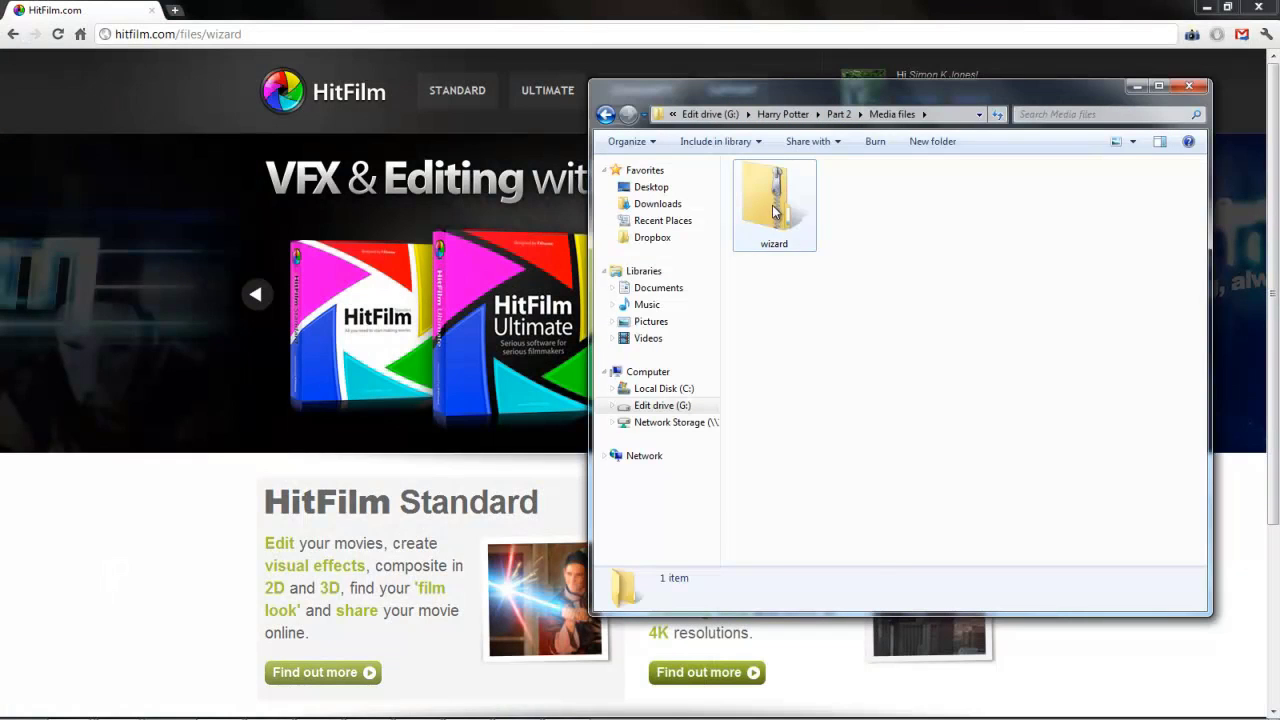
Extract all files from the downloaded wizard zip
left_click(772, 208)
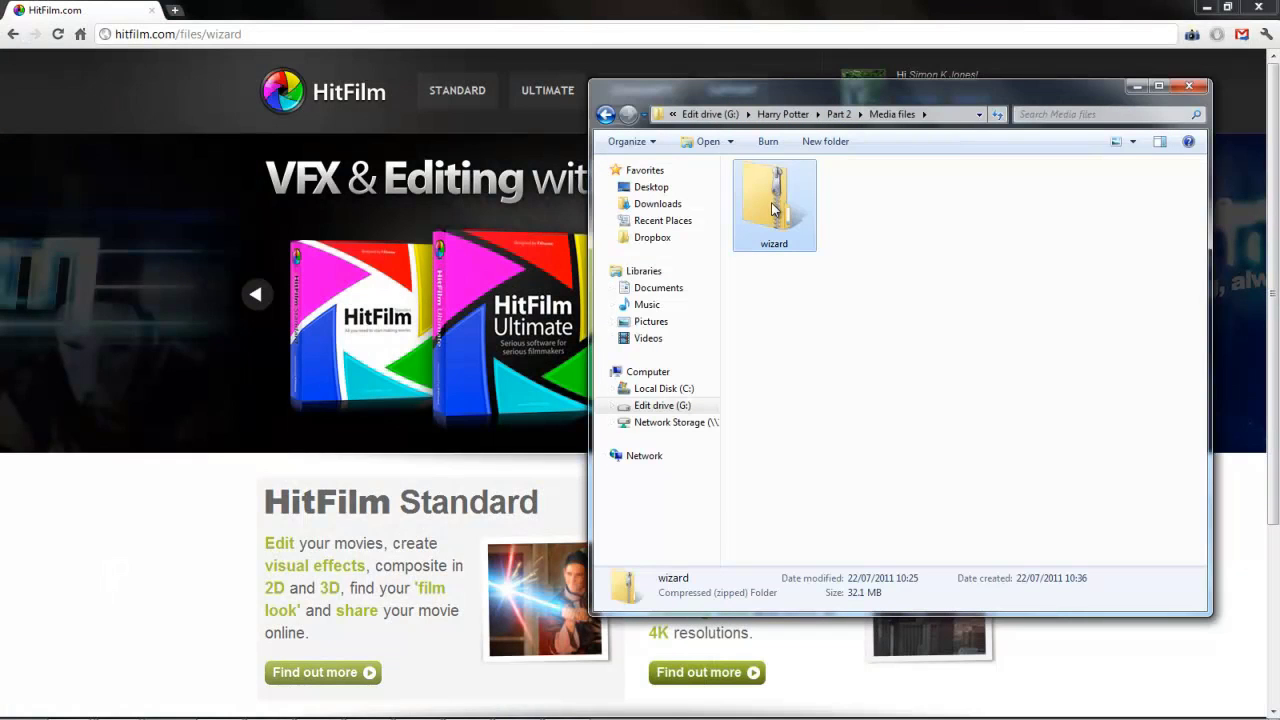
right_click(771, 208)
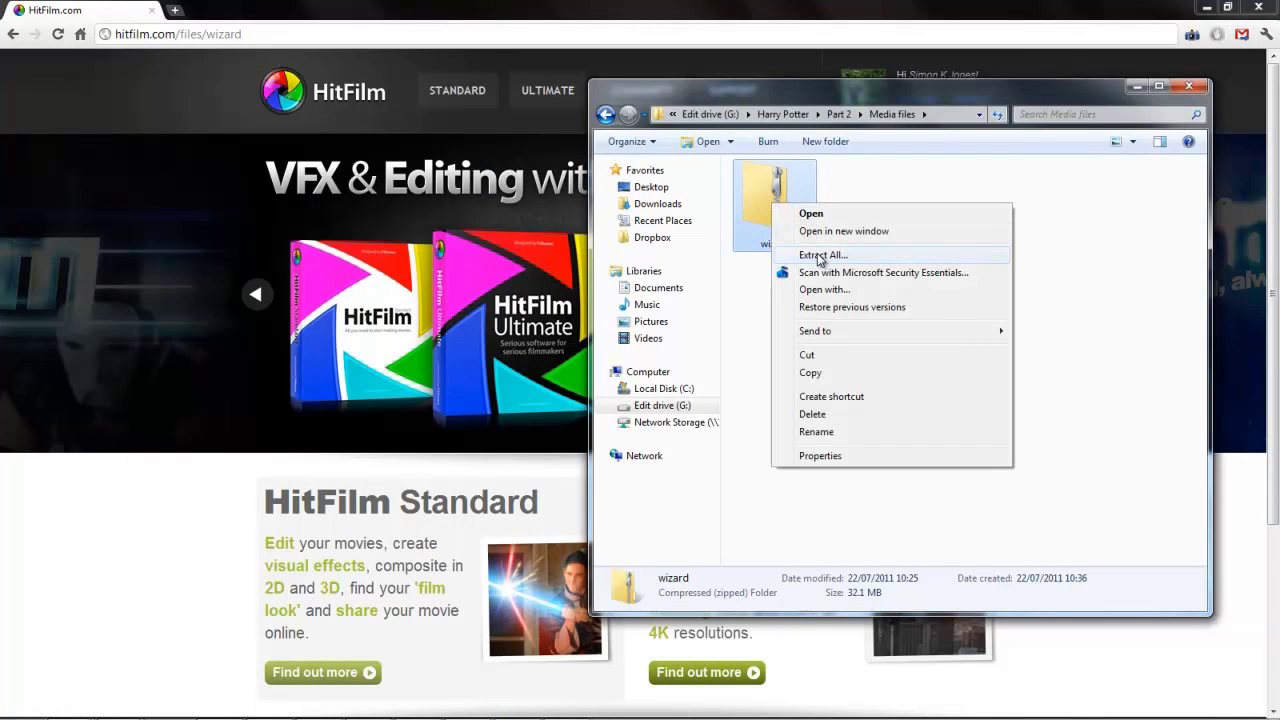
left_click(818, 252)
left_click(789, 521)
Preview the Witch and Wizard clips, then close the video player
double_click(468, 285)
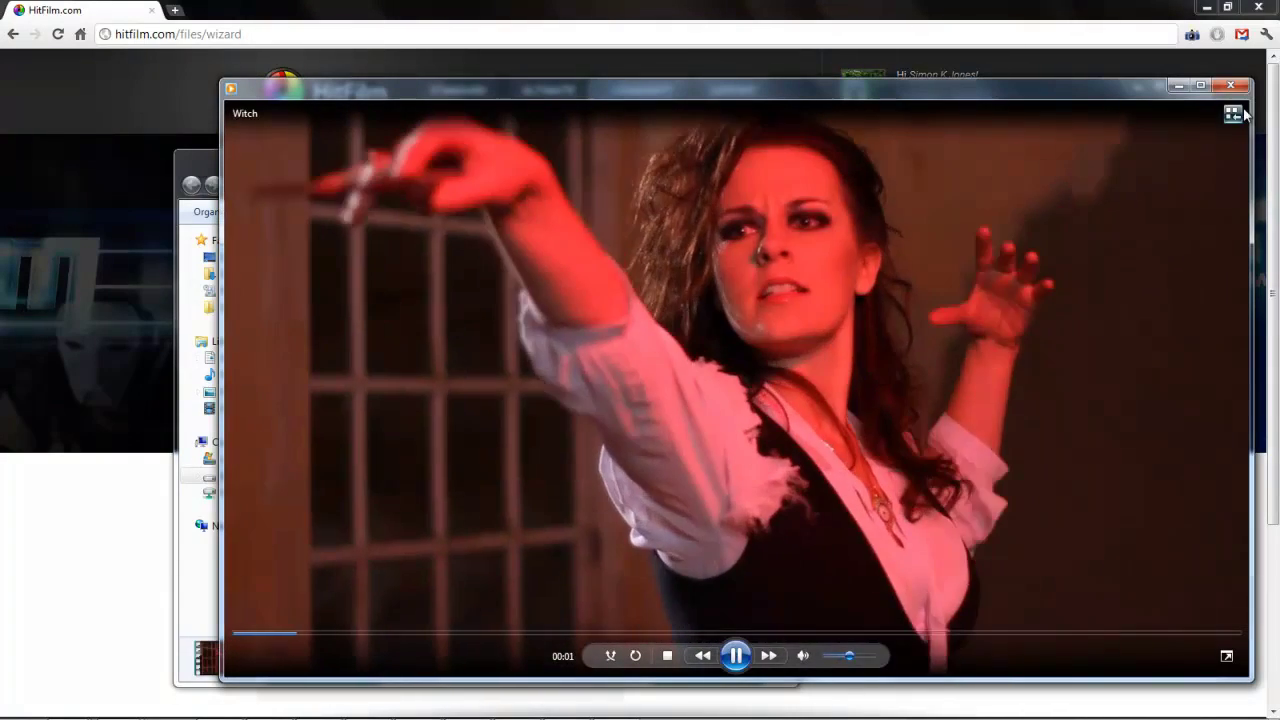
double_click(538, 291)
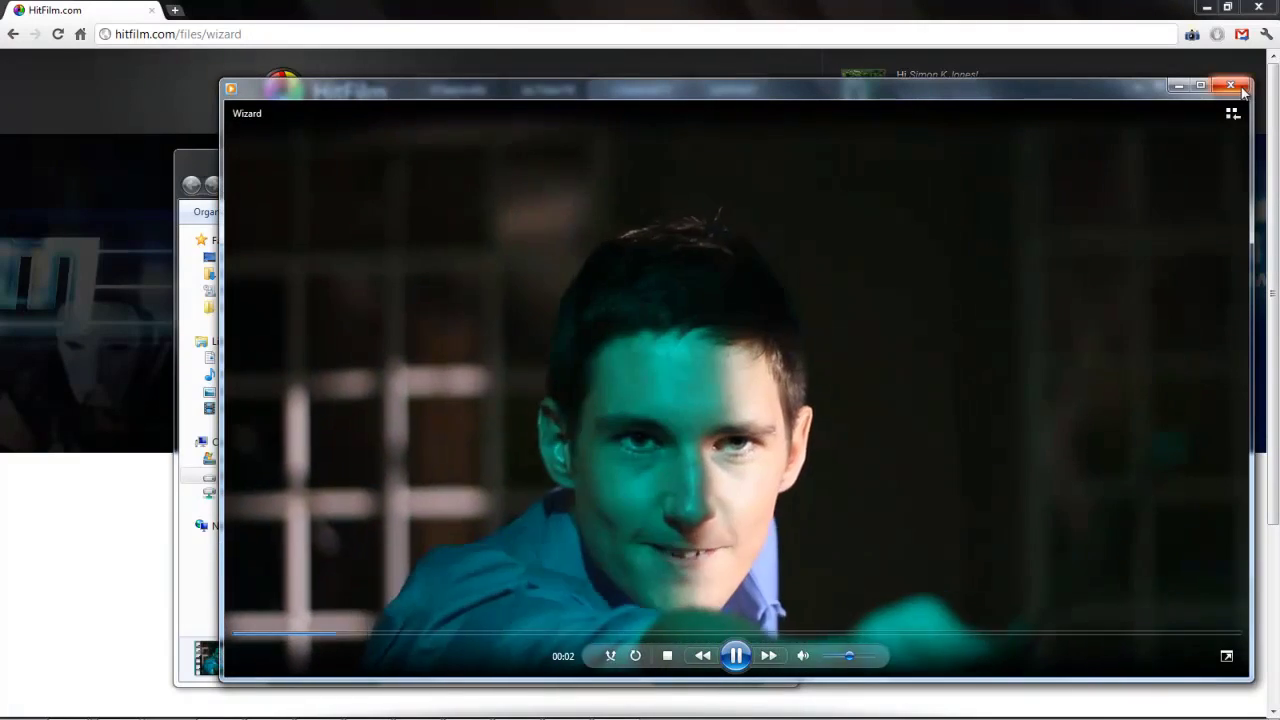
left_click(1240, 88)
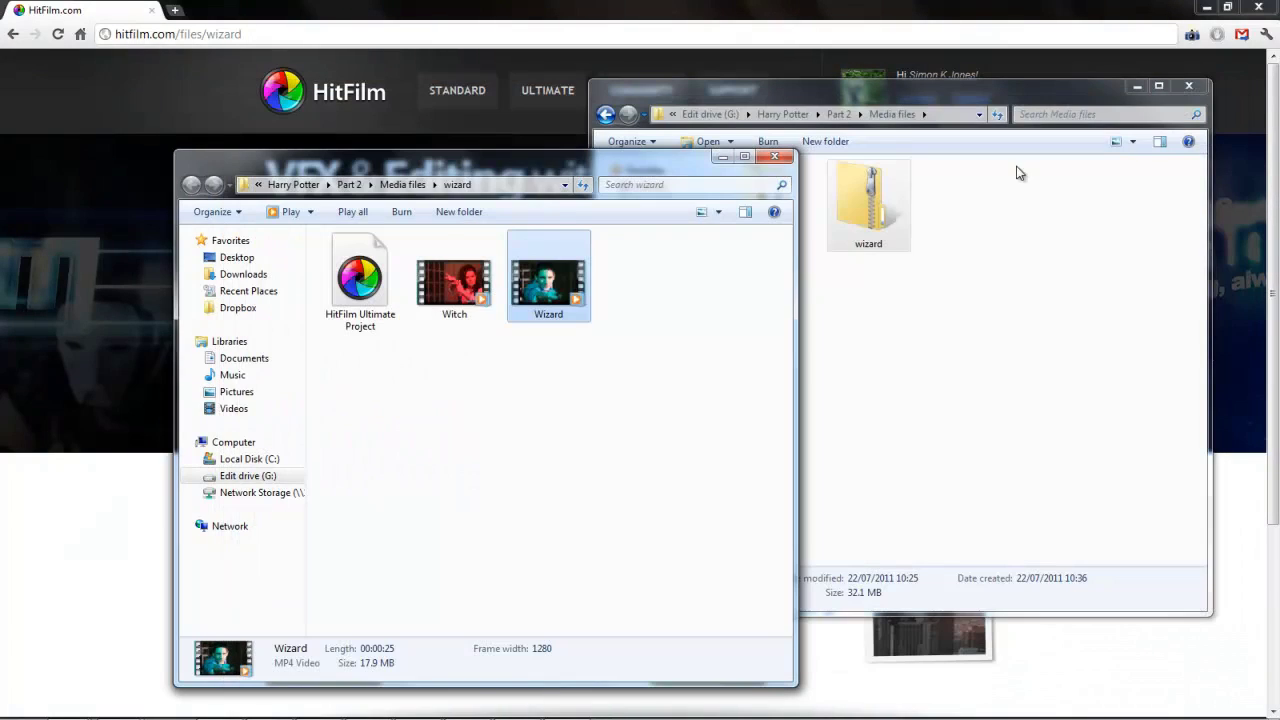
Open the HitFilm Ultimate Project and scrub through the Witch Shot on the timeline
left_click(356, 256)
double_click(356, 256)
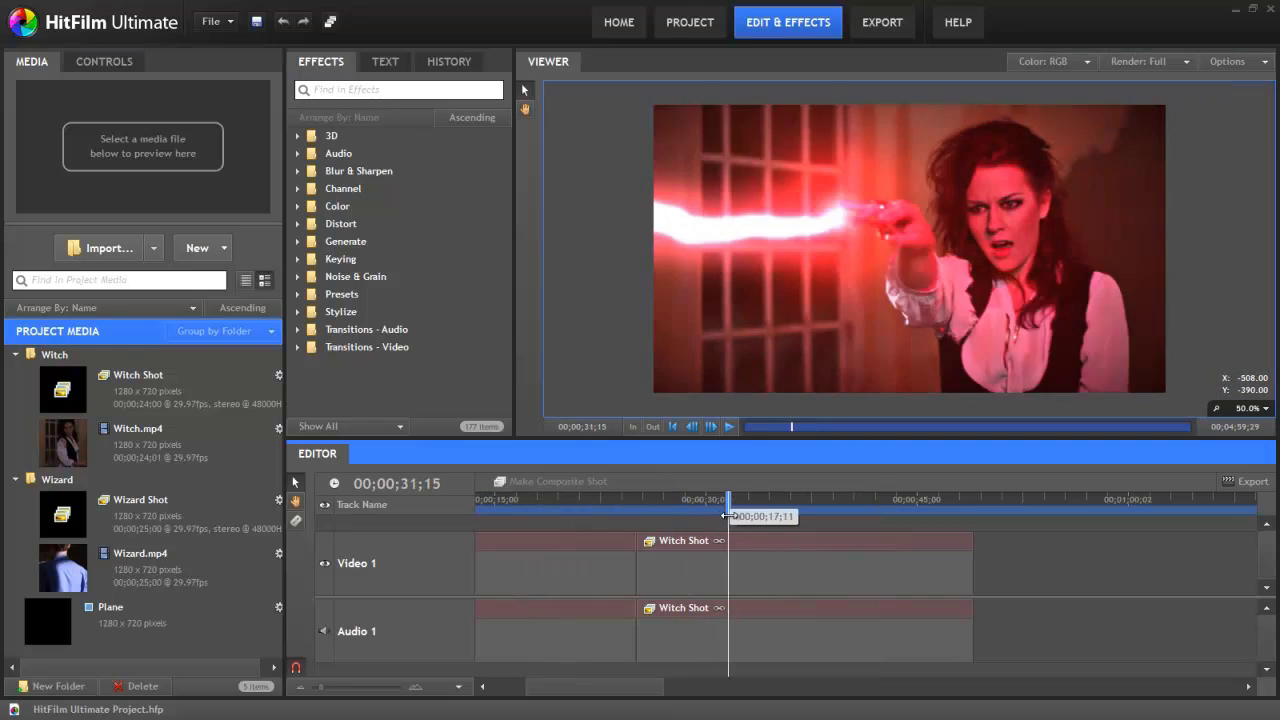
left_click_drag(728, 516, 785, 525)
Open the Witch Shot composite and scrub through its first seconds
left_click(764, 565)
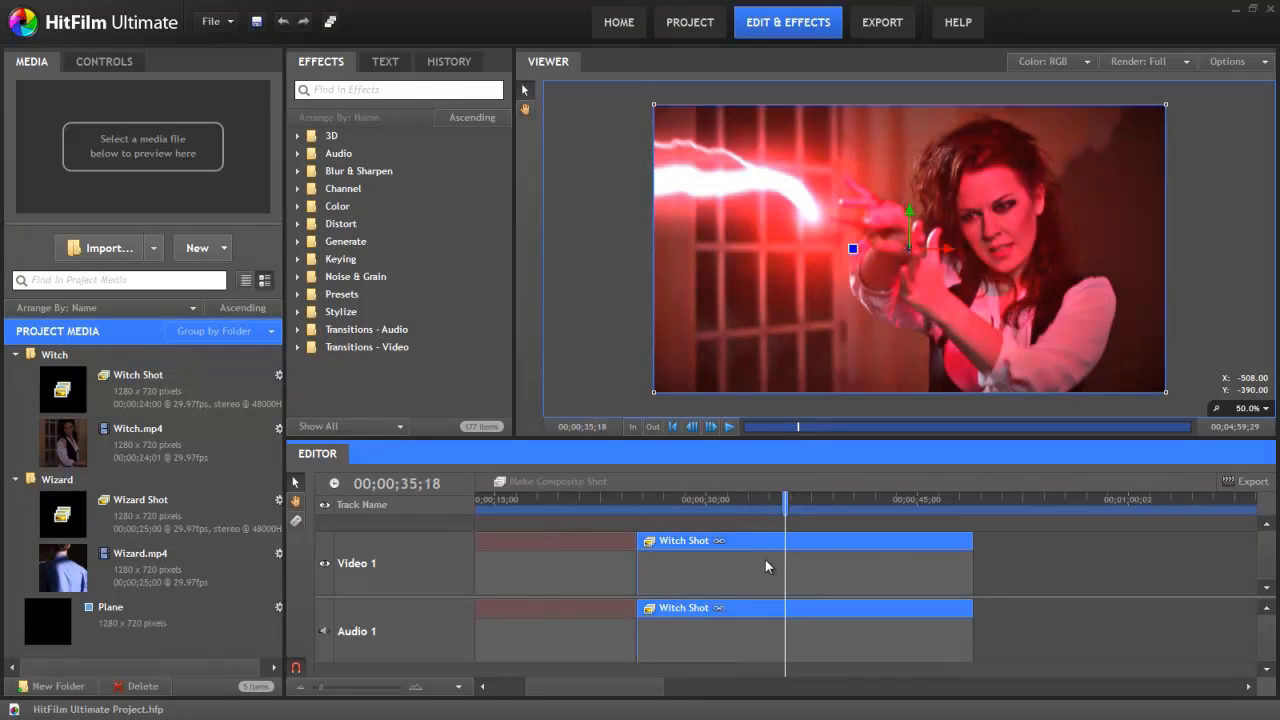
double_click(765, 566)
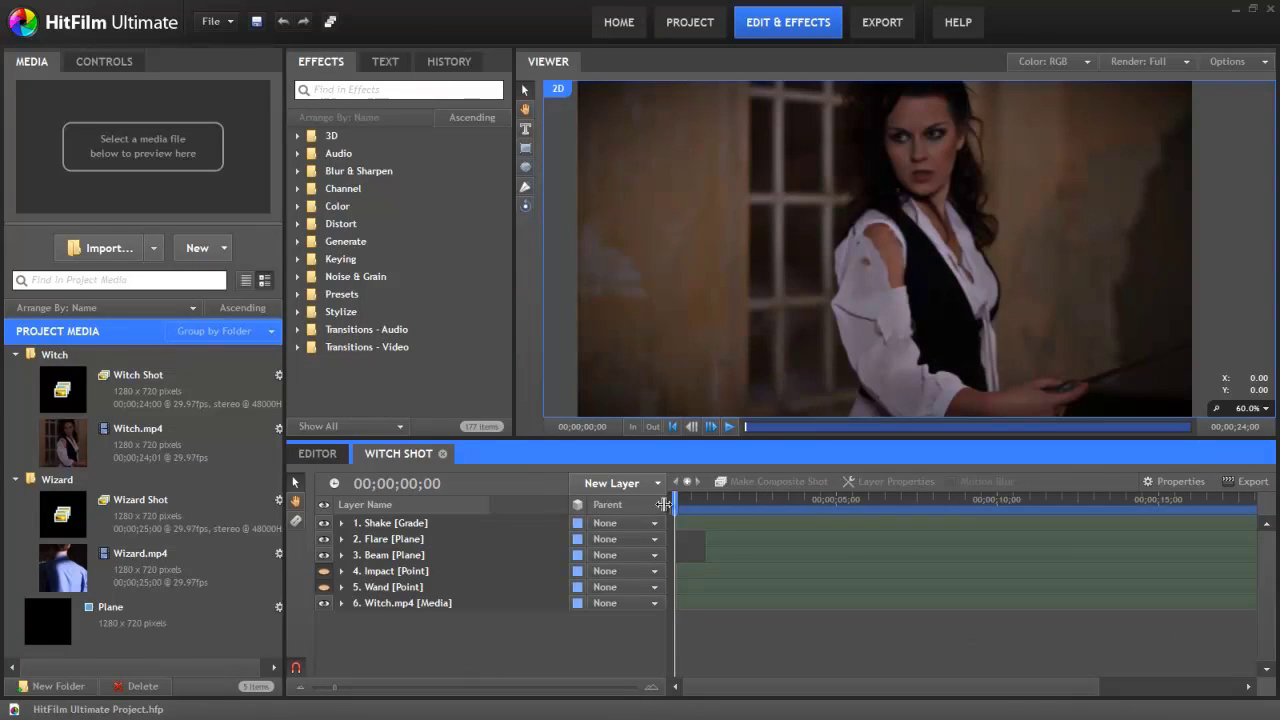
left_click_drag(666, 502, 740, 508)
Hide and show the Shake, Flare and Beam layers to compare, then expand Beam's effects
left_click(323, 524)
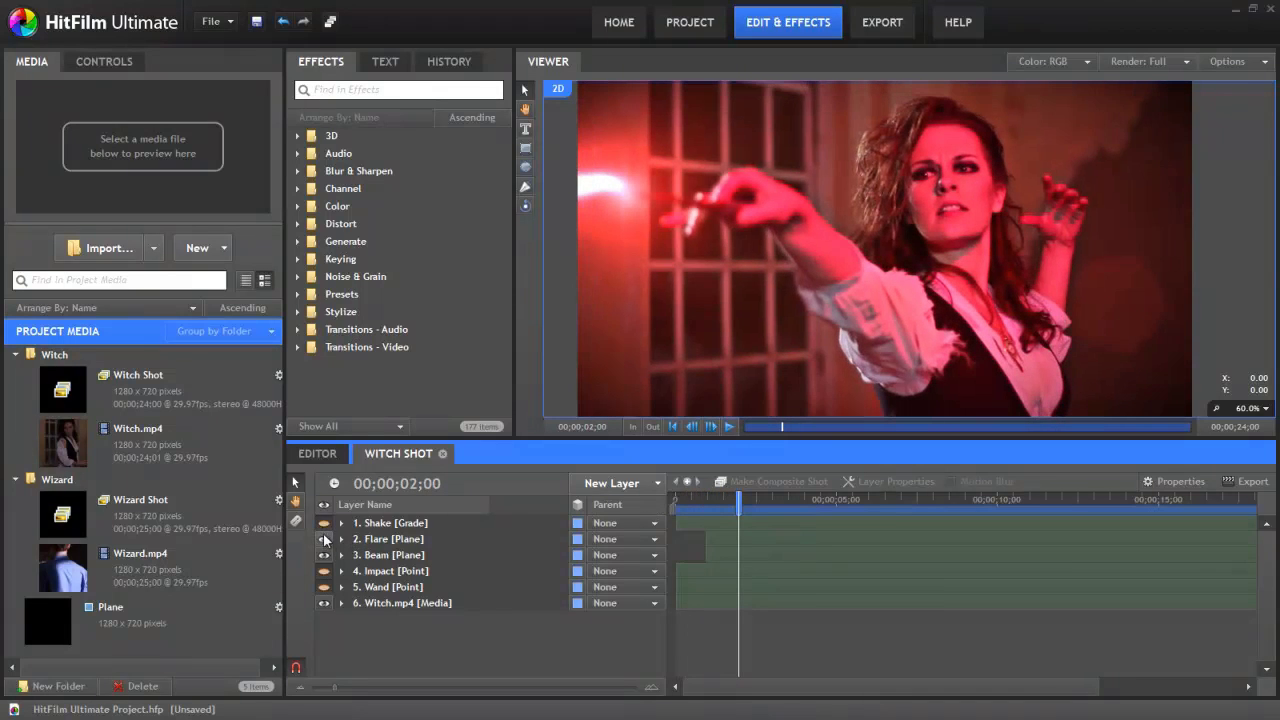
left_click(324, 540)
left_click(324, 555)
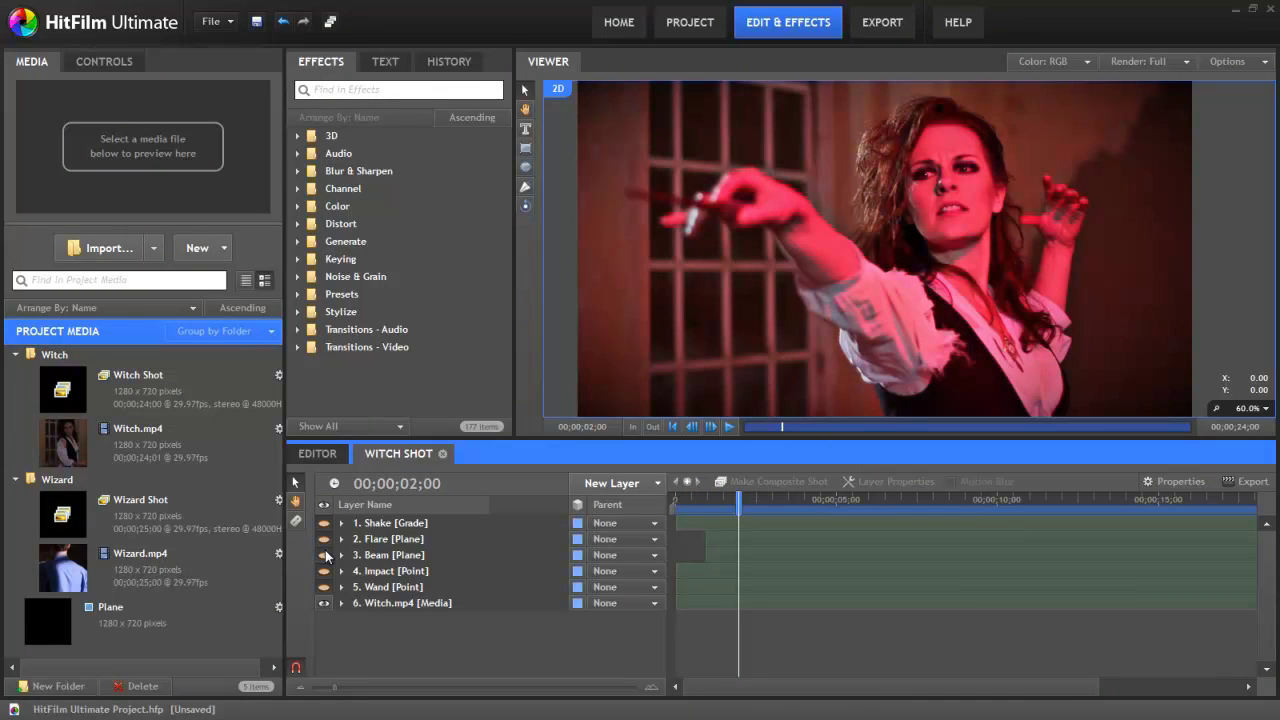
left_click(324, 555)
left_click(325, 540)
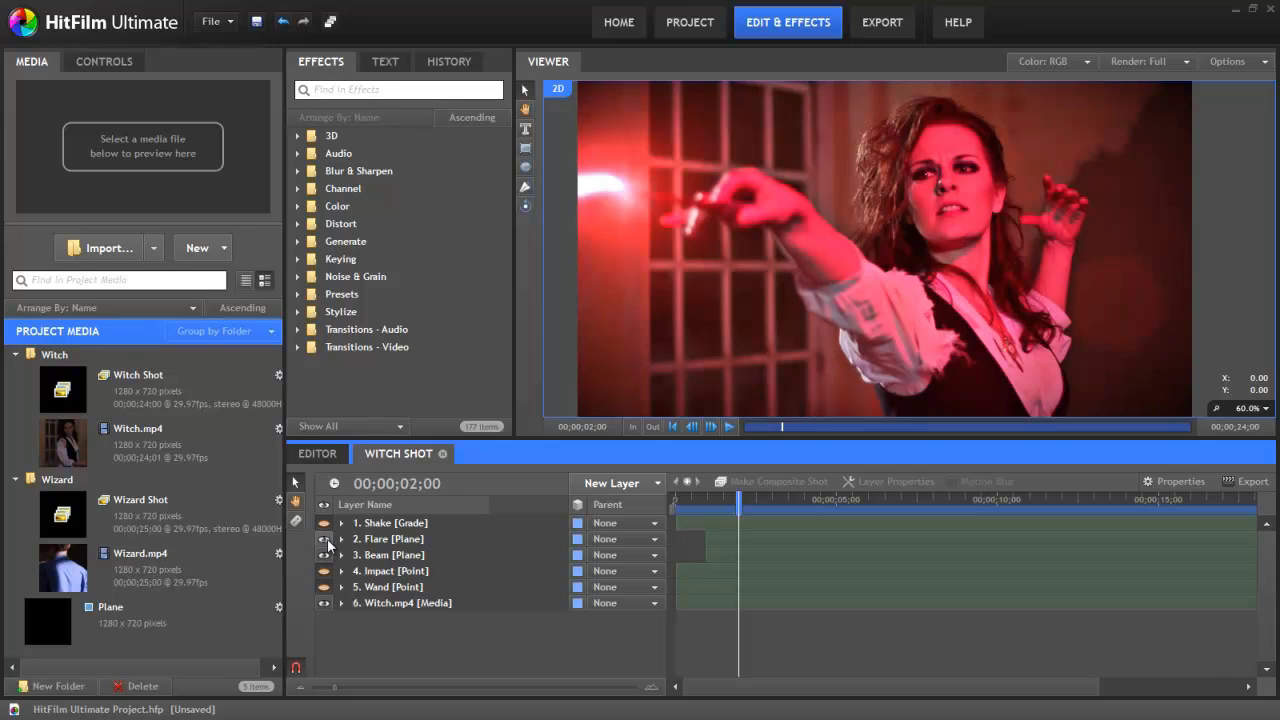
left_click(341, 556)
left_click(354, 587)
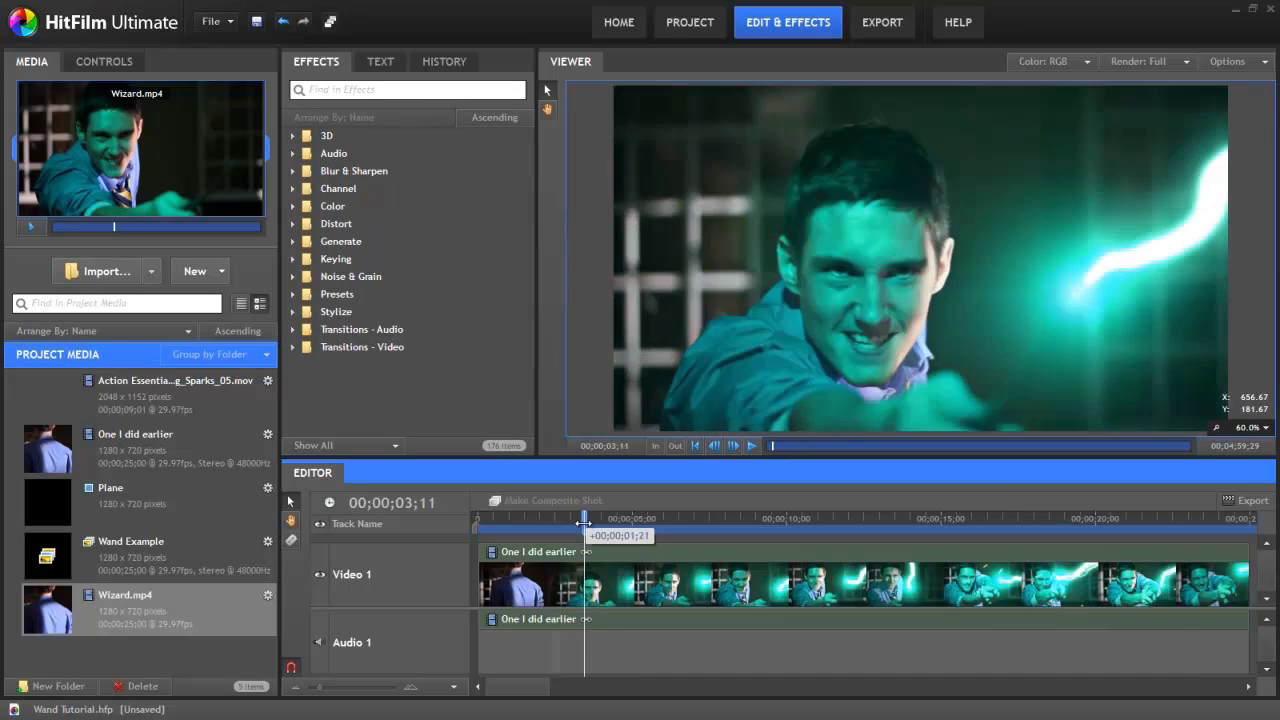
left_click_drag(586, 518, 902, 521)
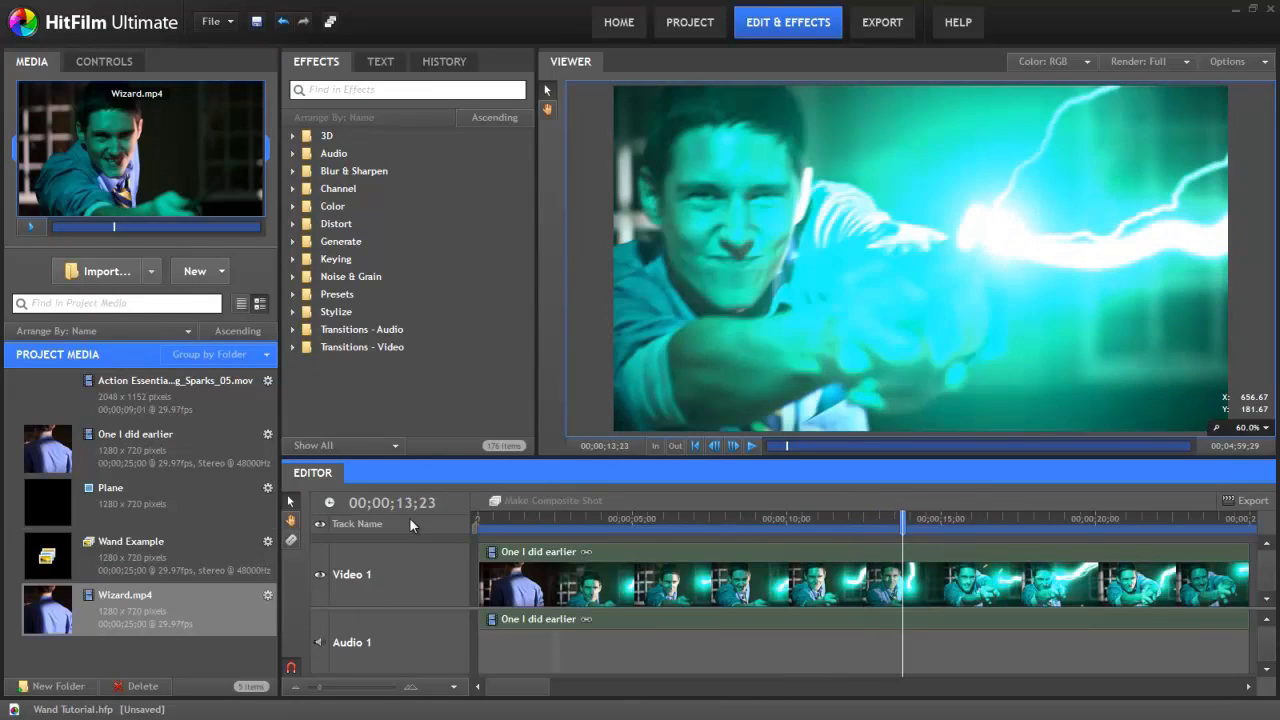
left_click(116, 634)
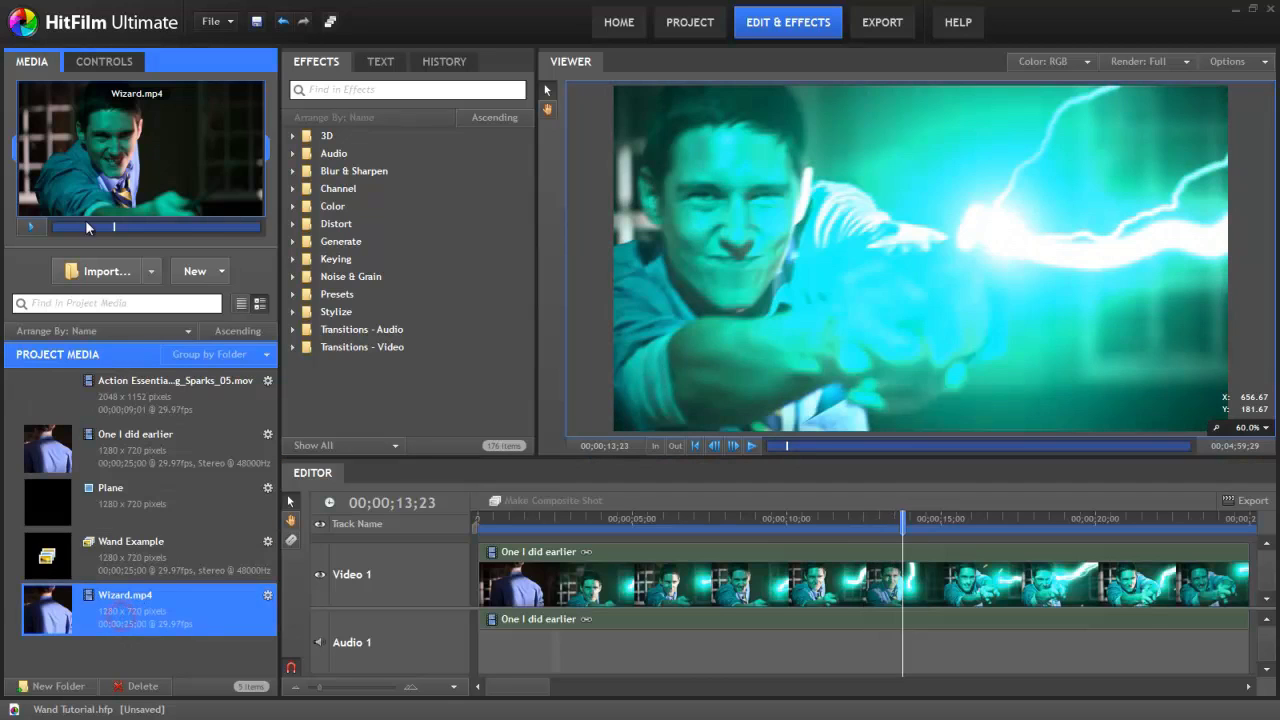
left_click_drag(82, 226, 182, 224)
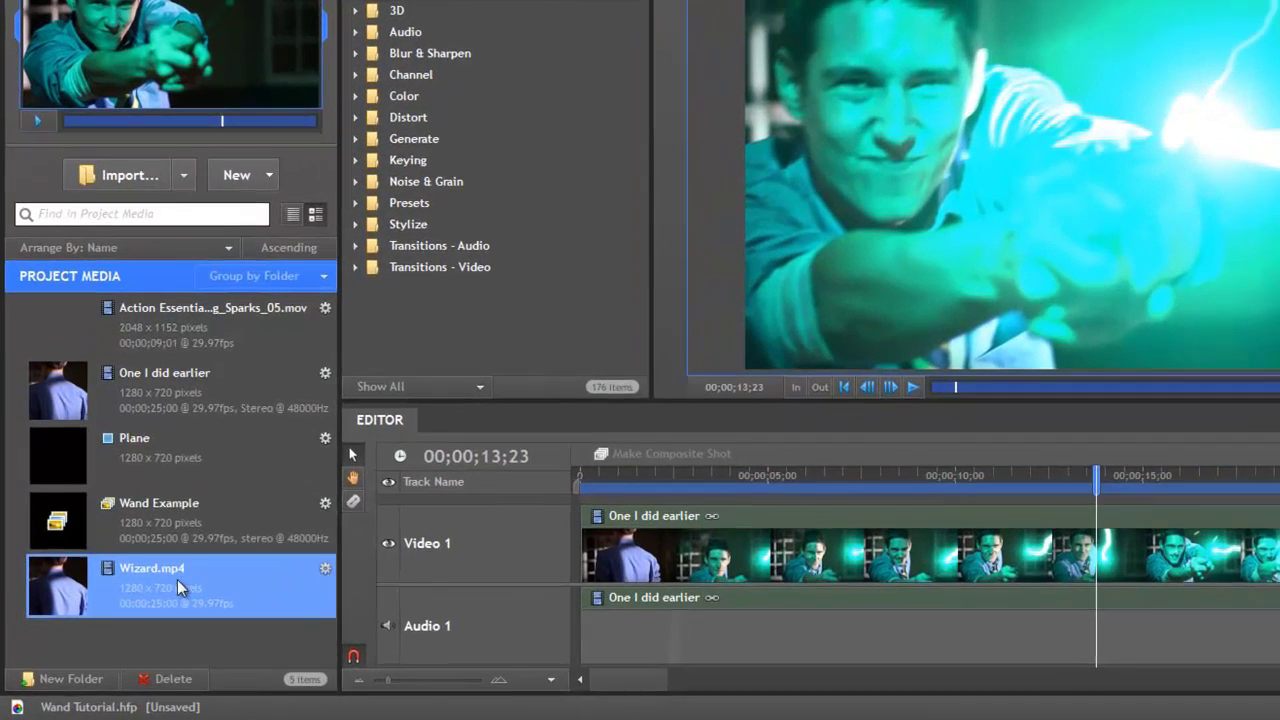
Make Composite Shot 2 from Wizard.mp4 with default settings and move to about 2 seconds
right_click(186, 574)
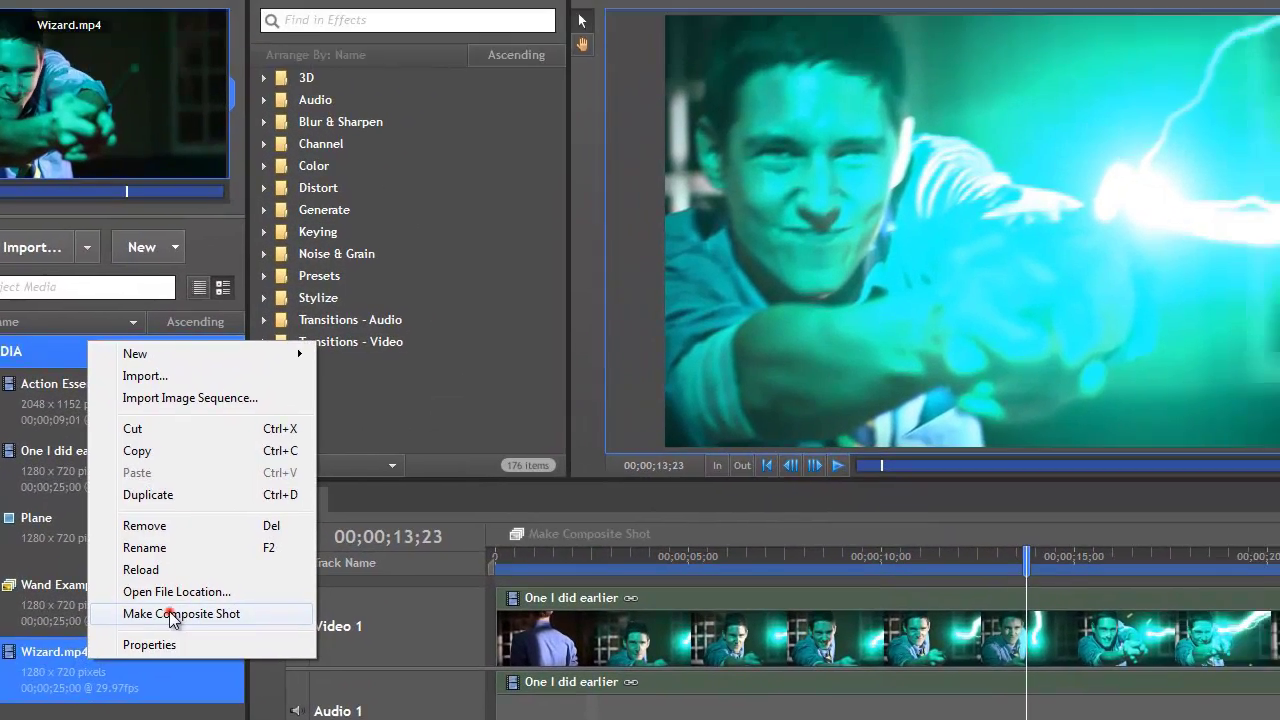
left_click(276, 528)
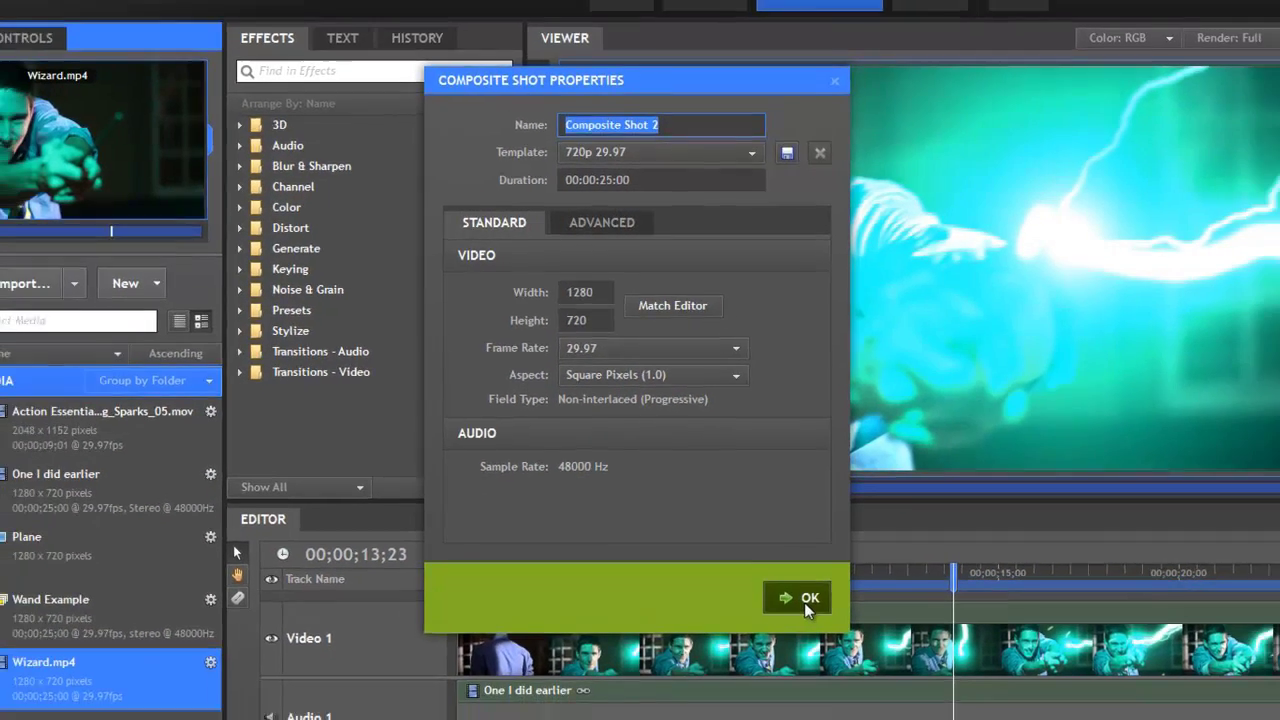
left_click(822, 623)
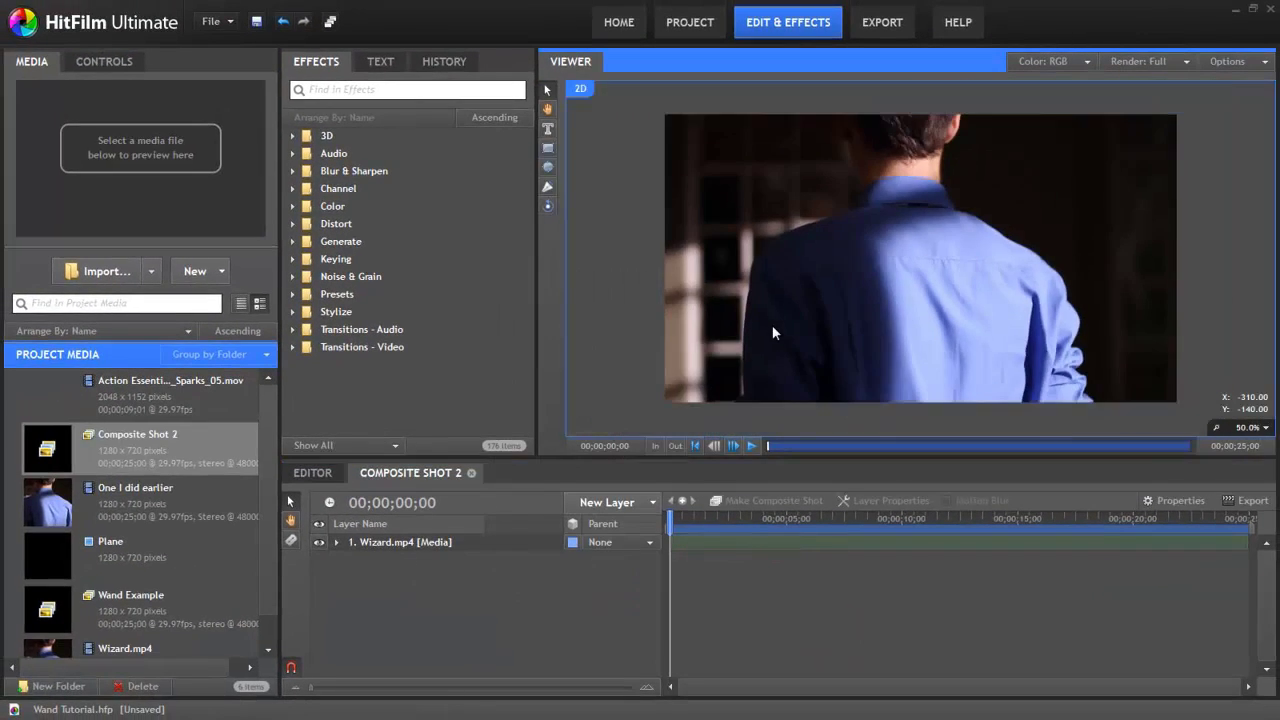
scroll(773, 329, "up", 1)
left_click_drag(675, 530, 914, 485)
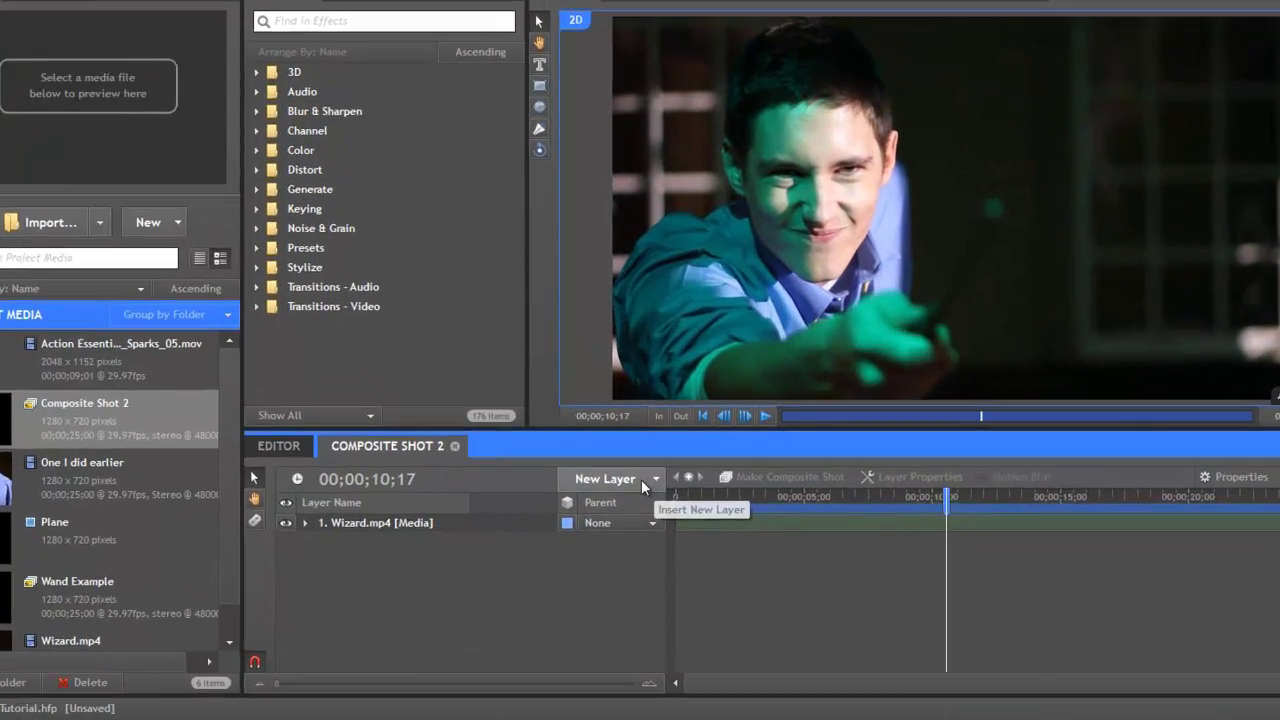
Add a New Point layer and place it on the dark background right of the wizard
left_click(651, 503)
left_click(651, 692)
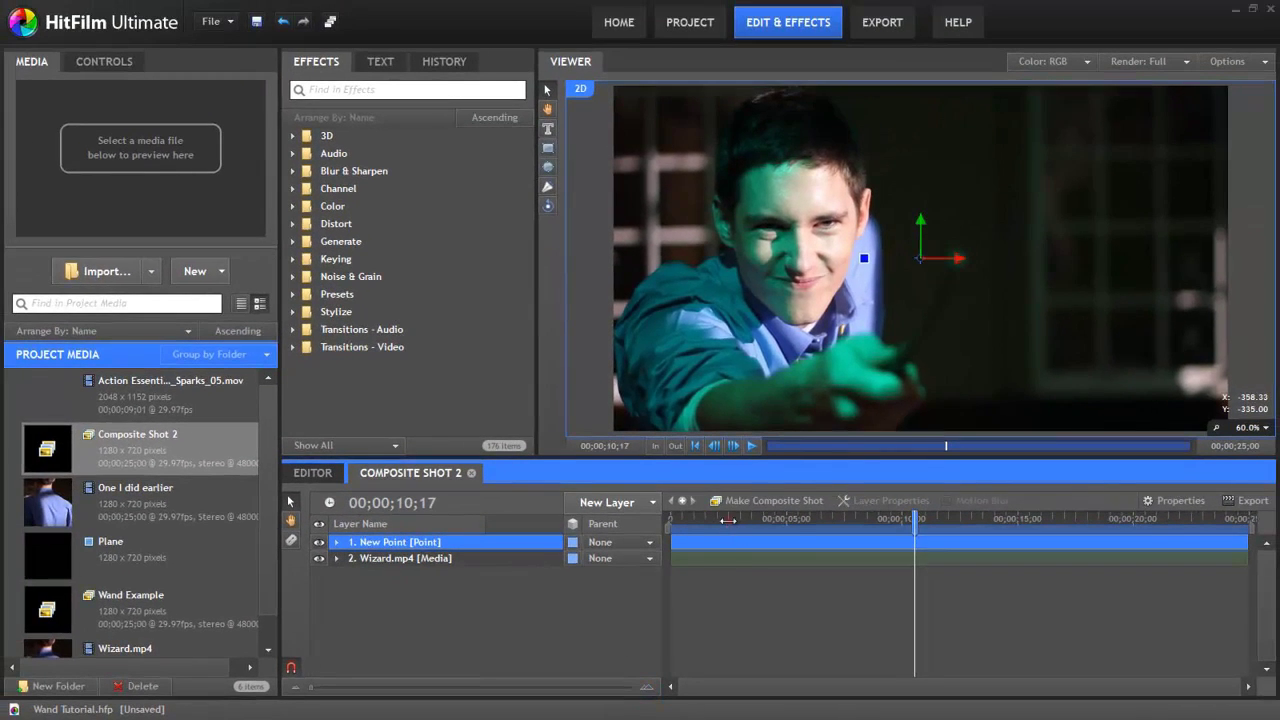
mouse_move(728, 520)
left_mouse_down()
mouse_move(708, 520)
mouse_move(725, 527)
left_mouse_up()
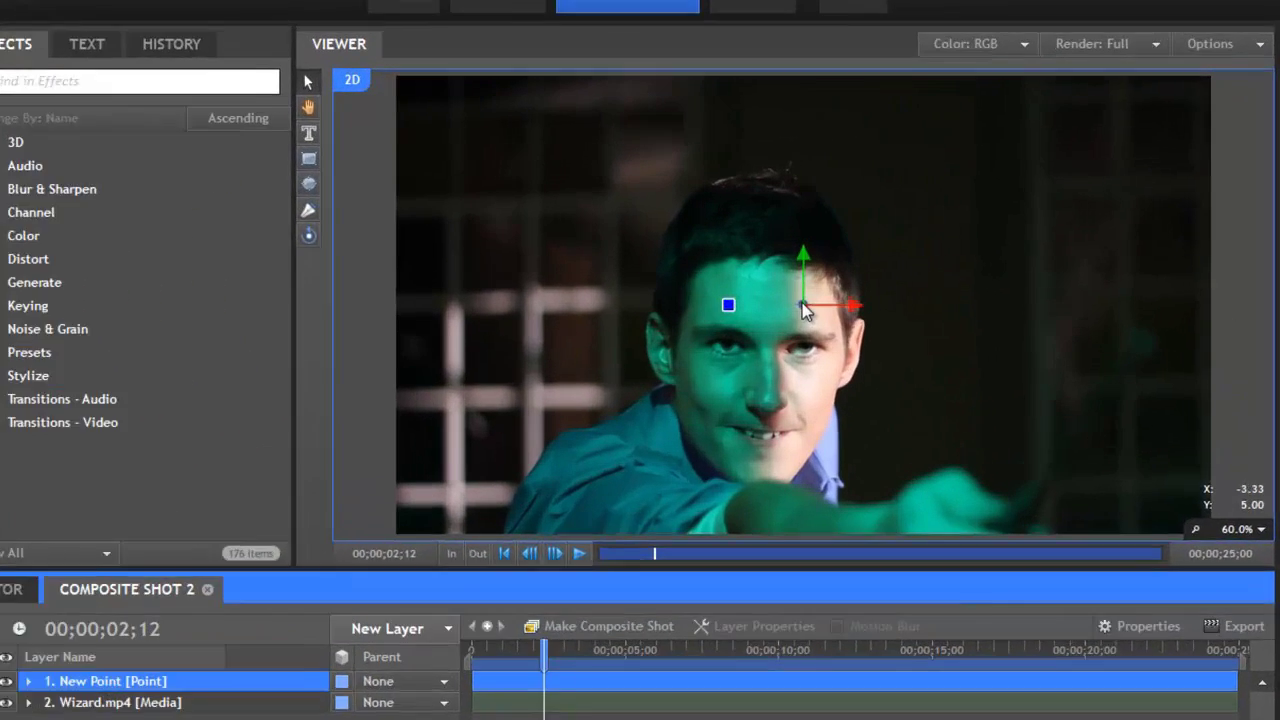
left_click_drag(918, 266, 1175, 287)
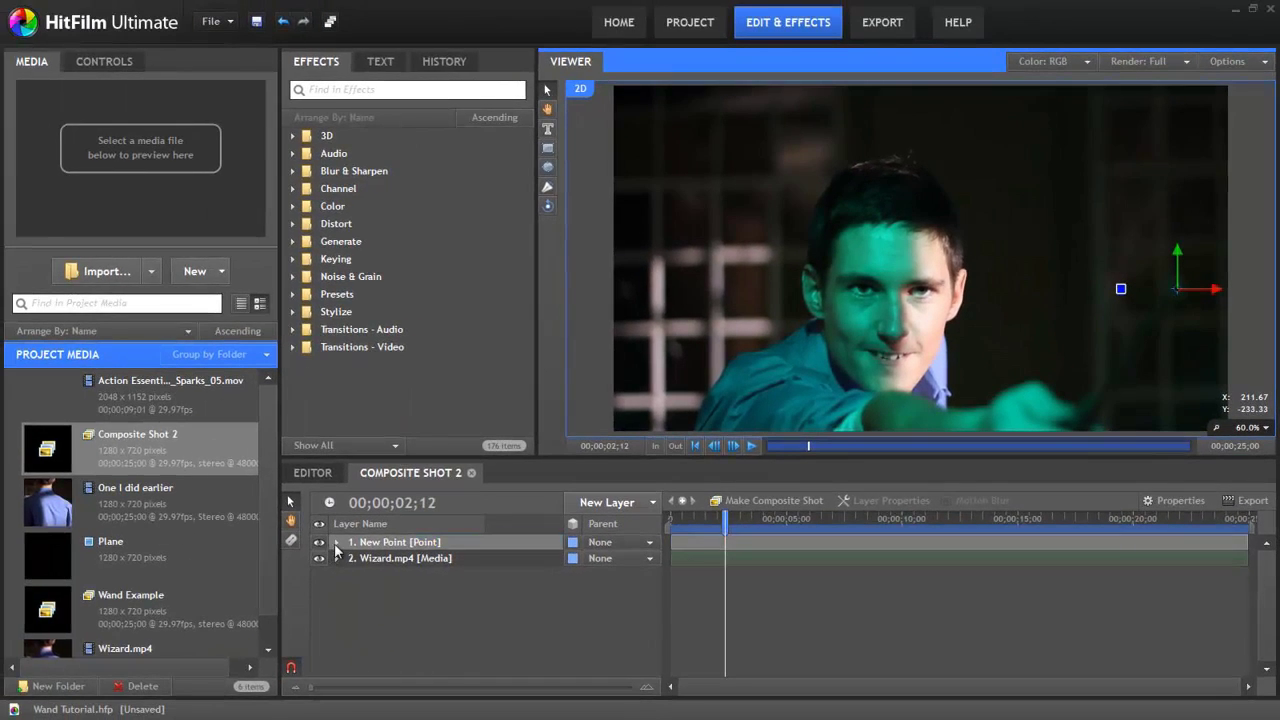
Keyframe New Point's Position, stepping frames and dragging it onto the wand tip
left_click(336, 542)
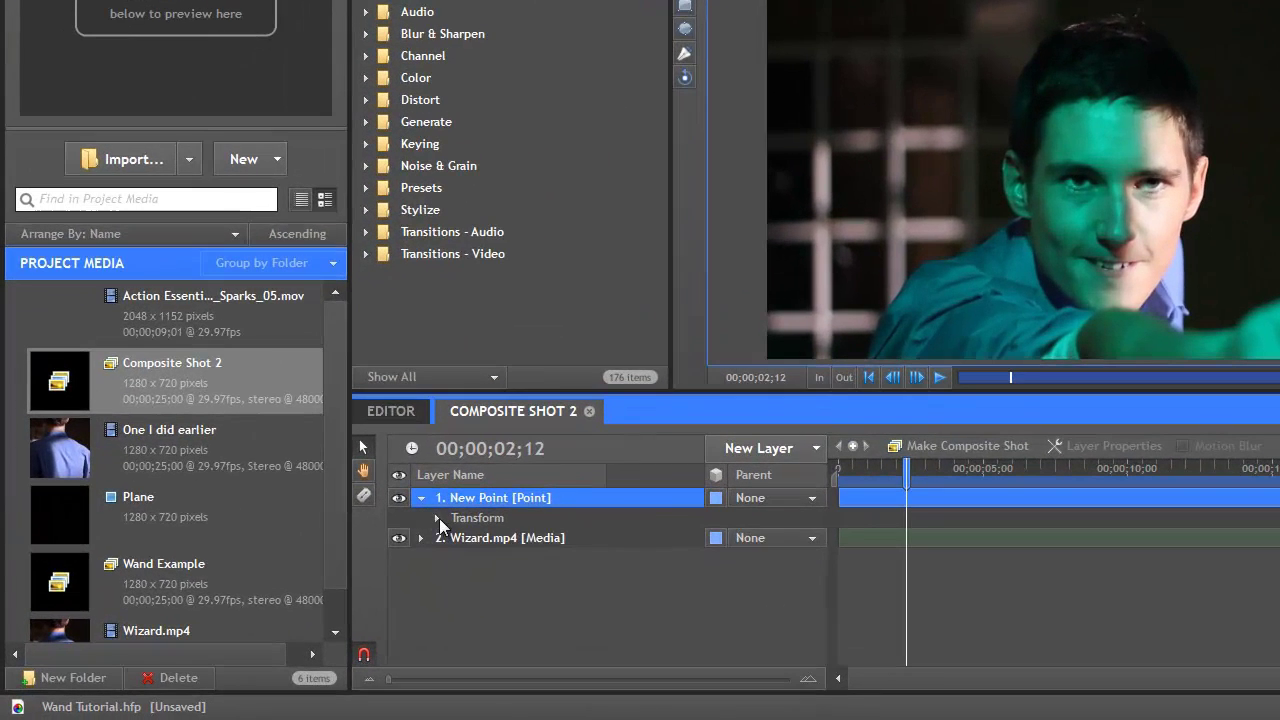
left_click(350, 557)
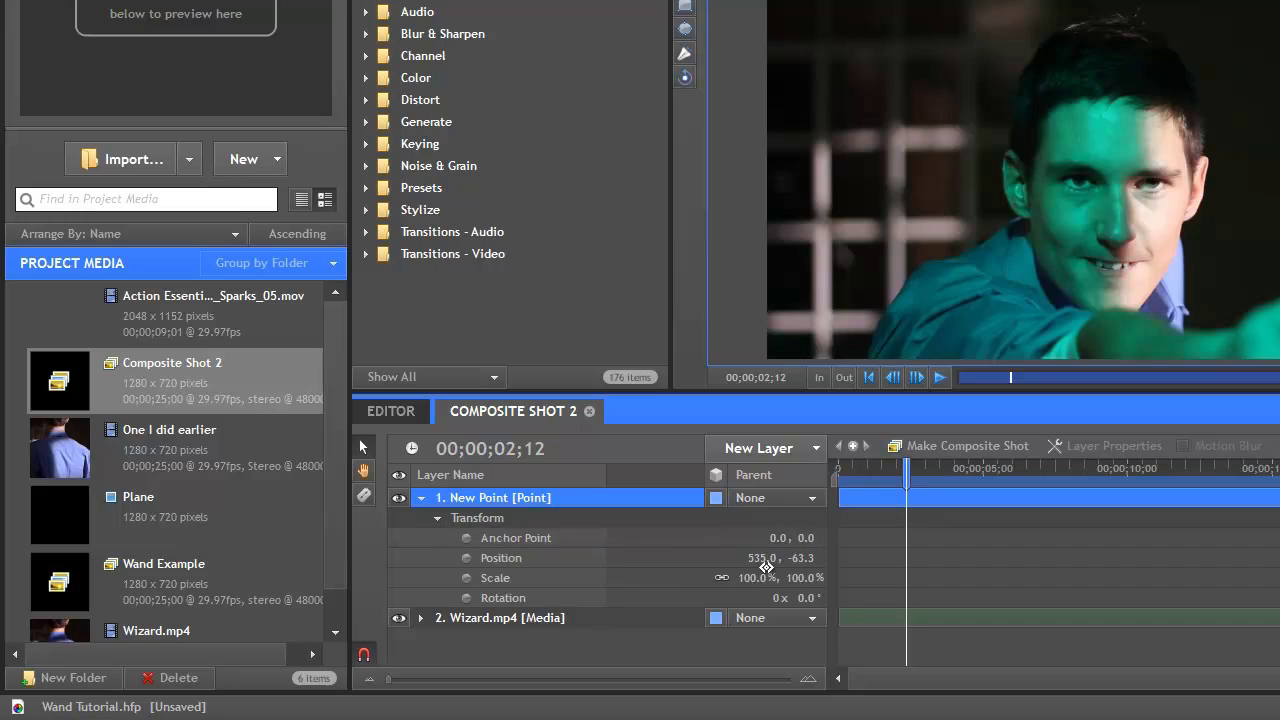
left_click(466, 558)
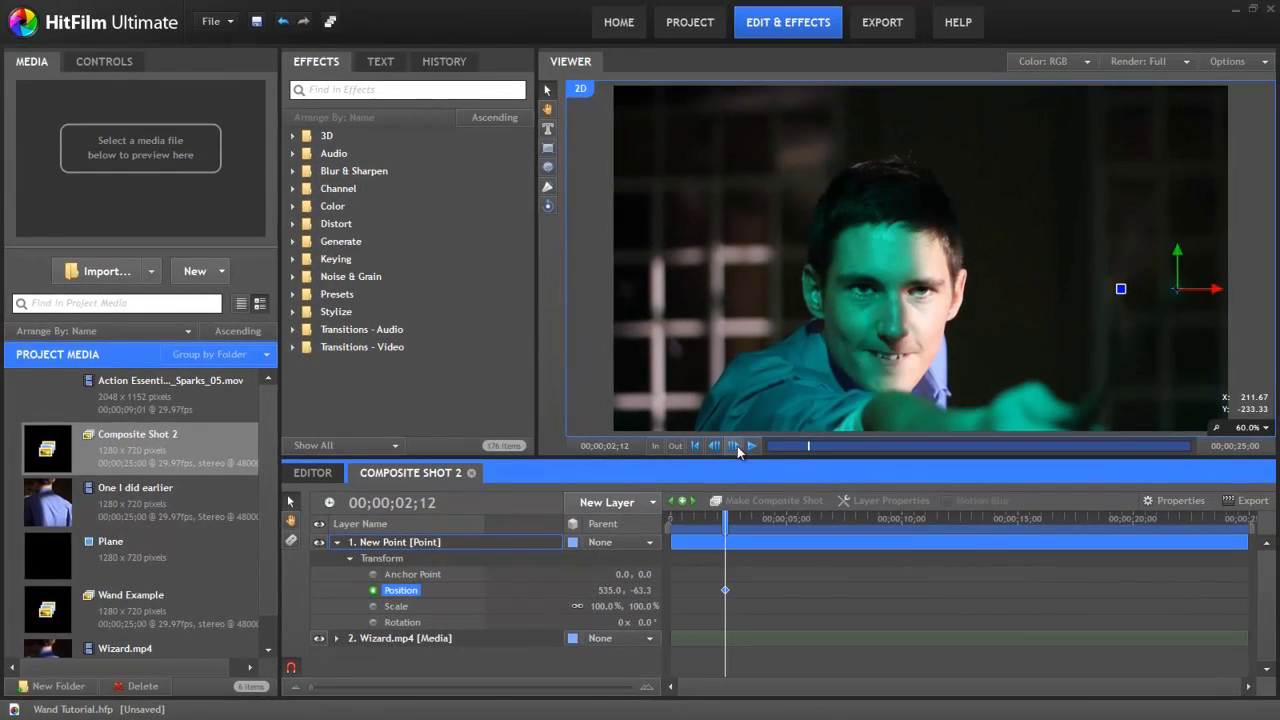
left_click(733, 446)
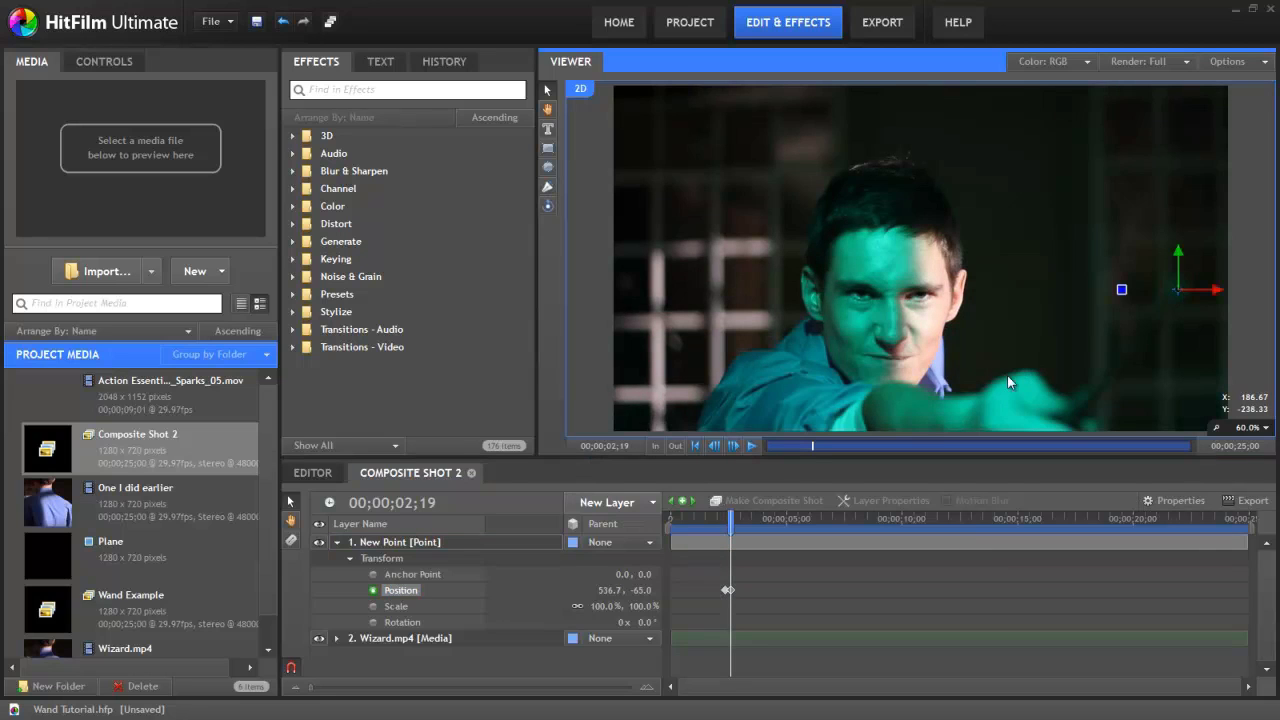
key("space")
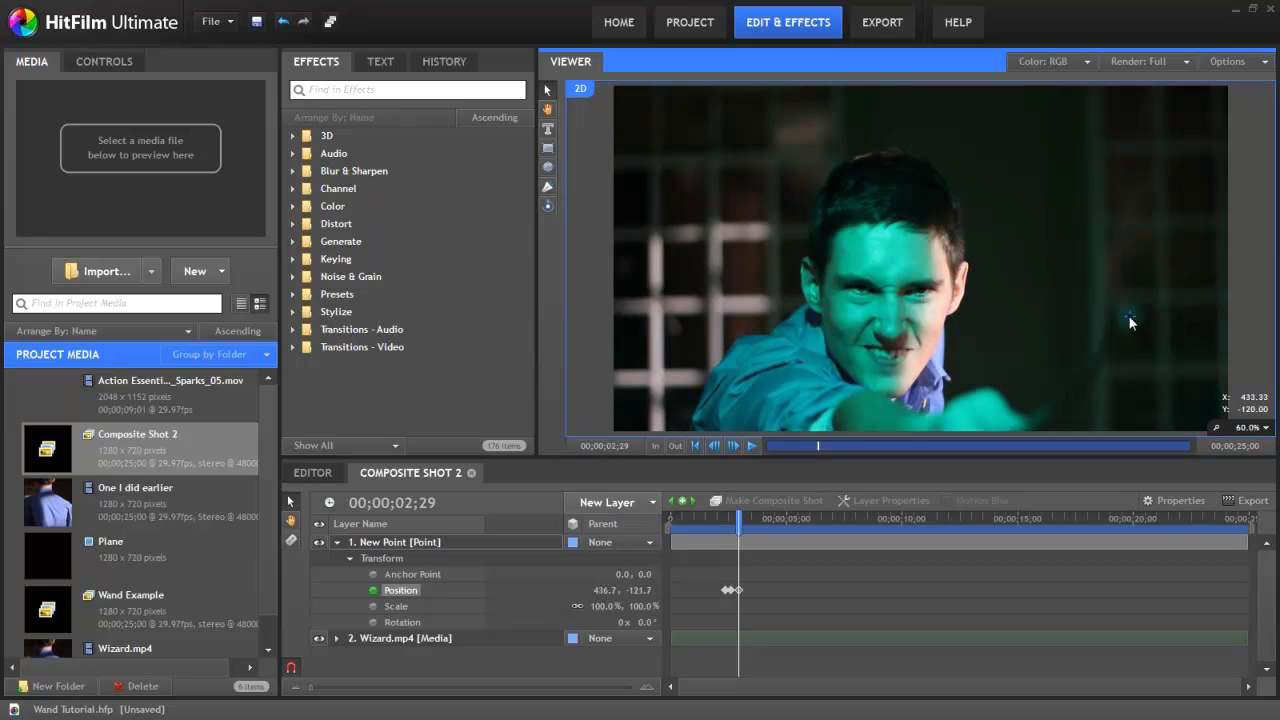
key("shift+Right")
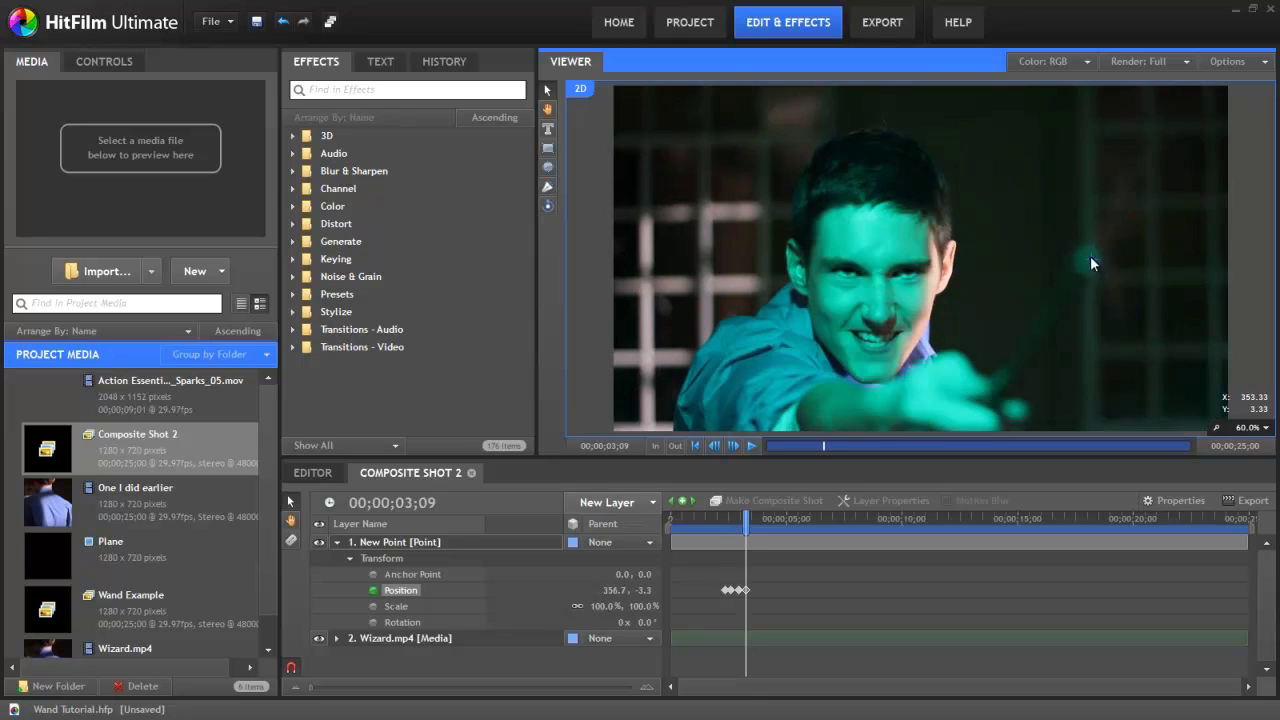
key("shift+Right")
left_click(1088, 258)
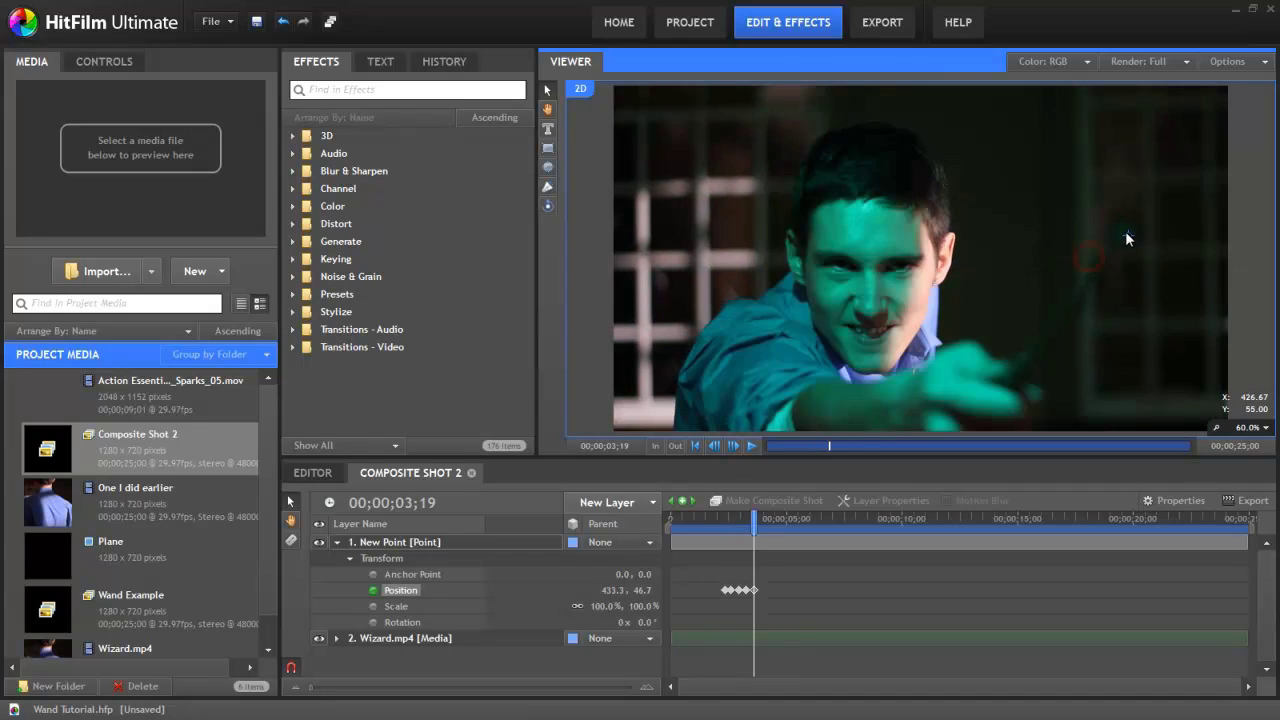
left_click_drag(1126, 229, 1125, 231)
mouse_move(752, 520)
left_mouse_down()
mouse_move(733, 523)
mouse_move(751, 528)
left_mouse_up()
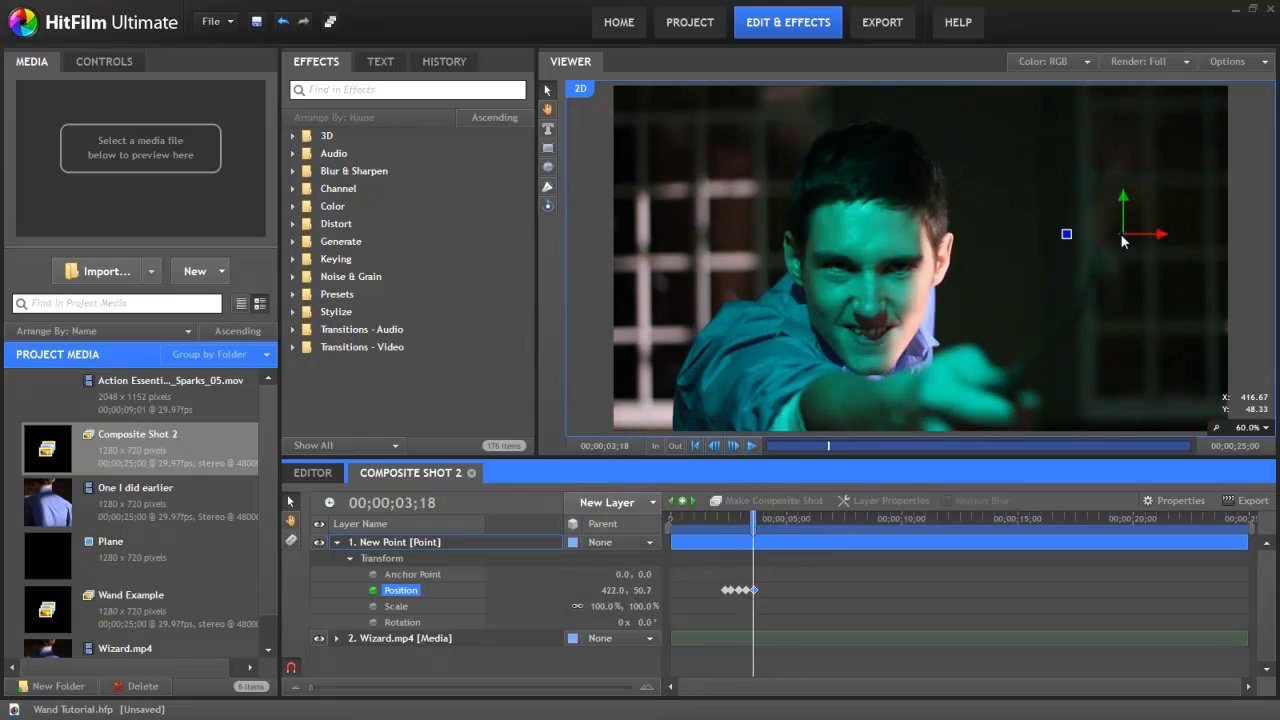
key("Page_Up")
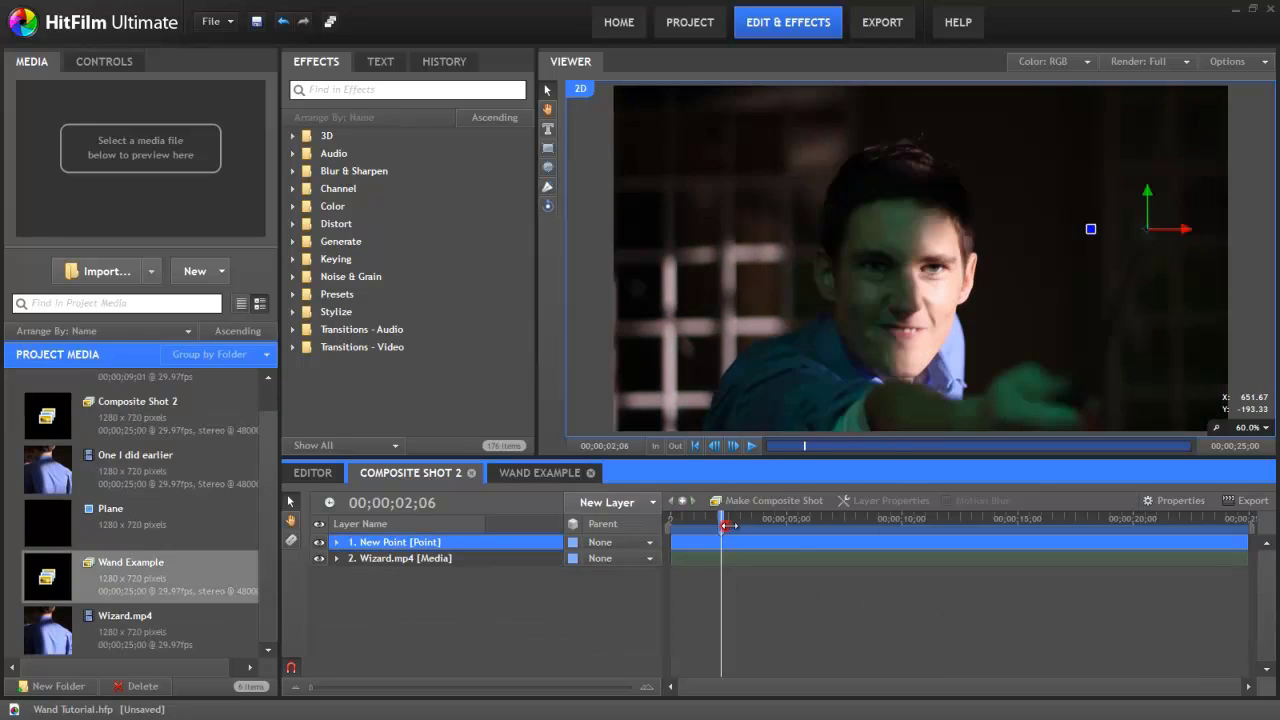
left_click_drag(722, 527, 980, 519)
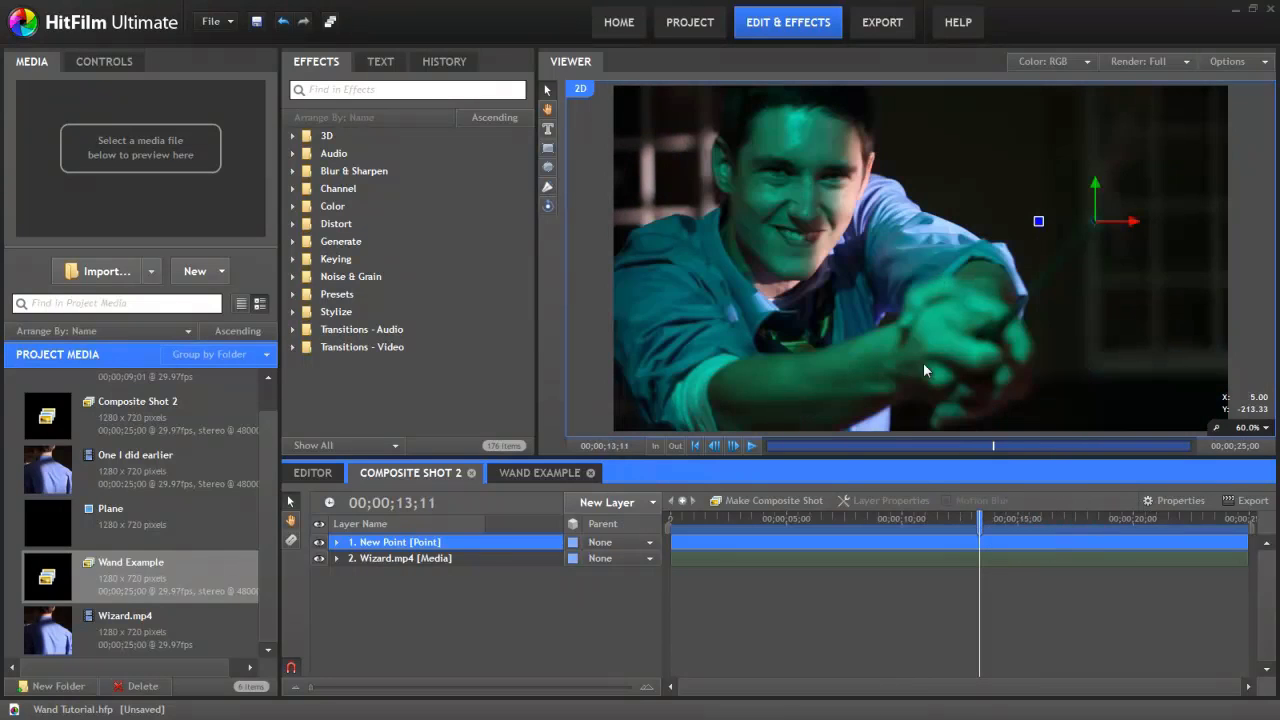
scroll(1076, 221, "down", 2)
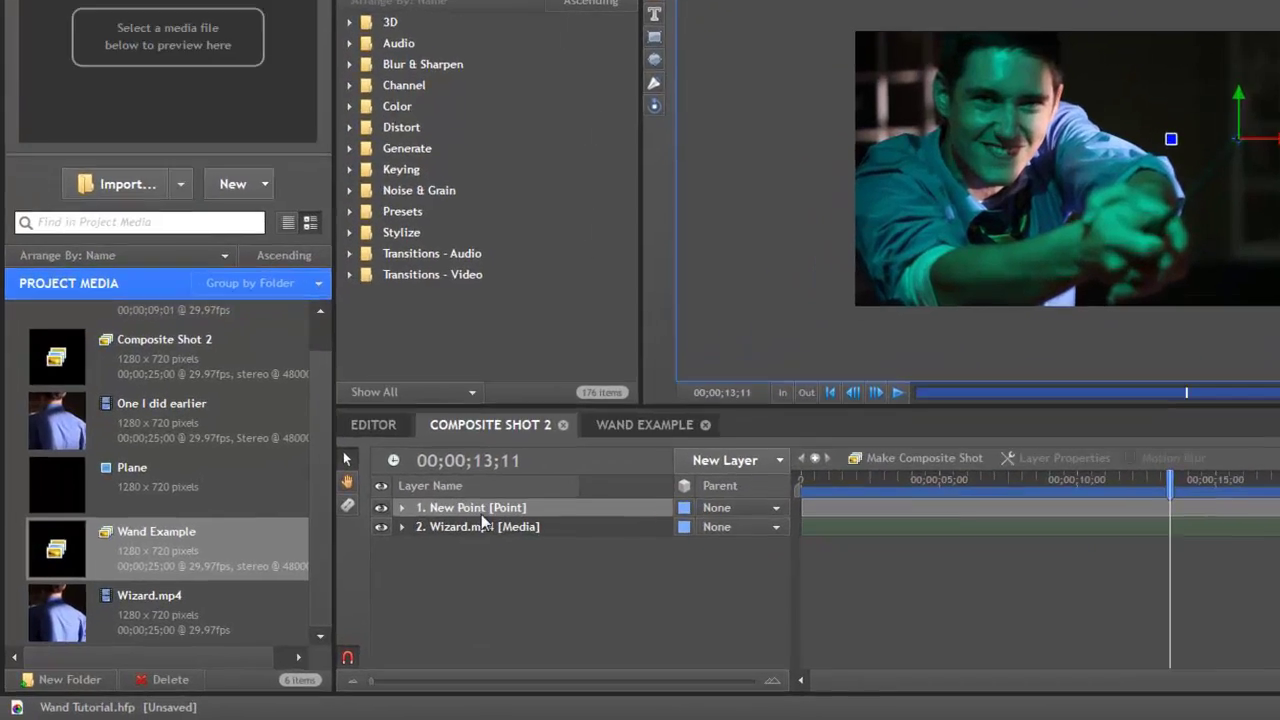
Rename the New Point layer to Wand
right_click(417, 540)
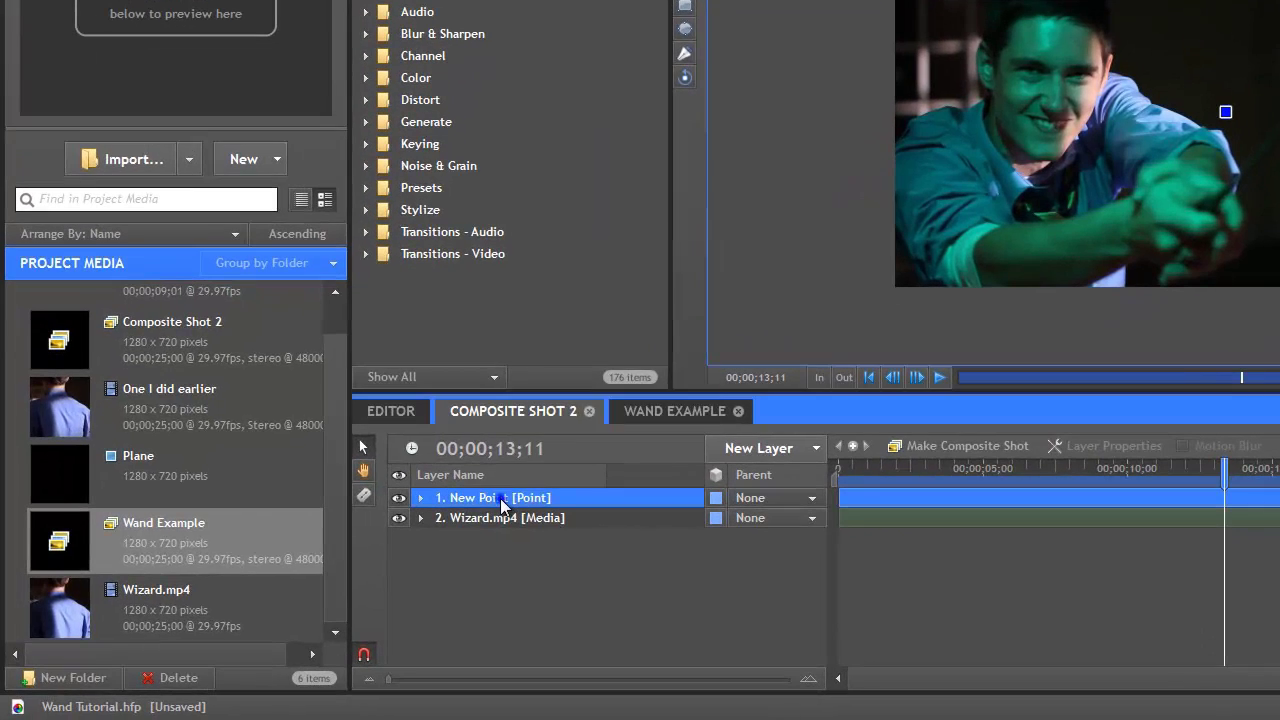
left_click(585, 488)
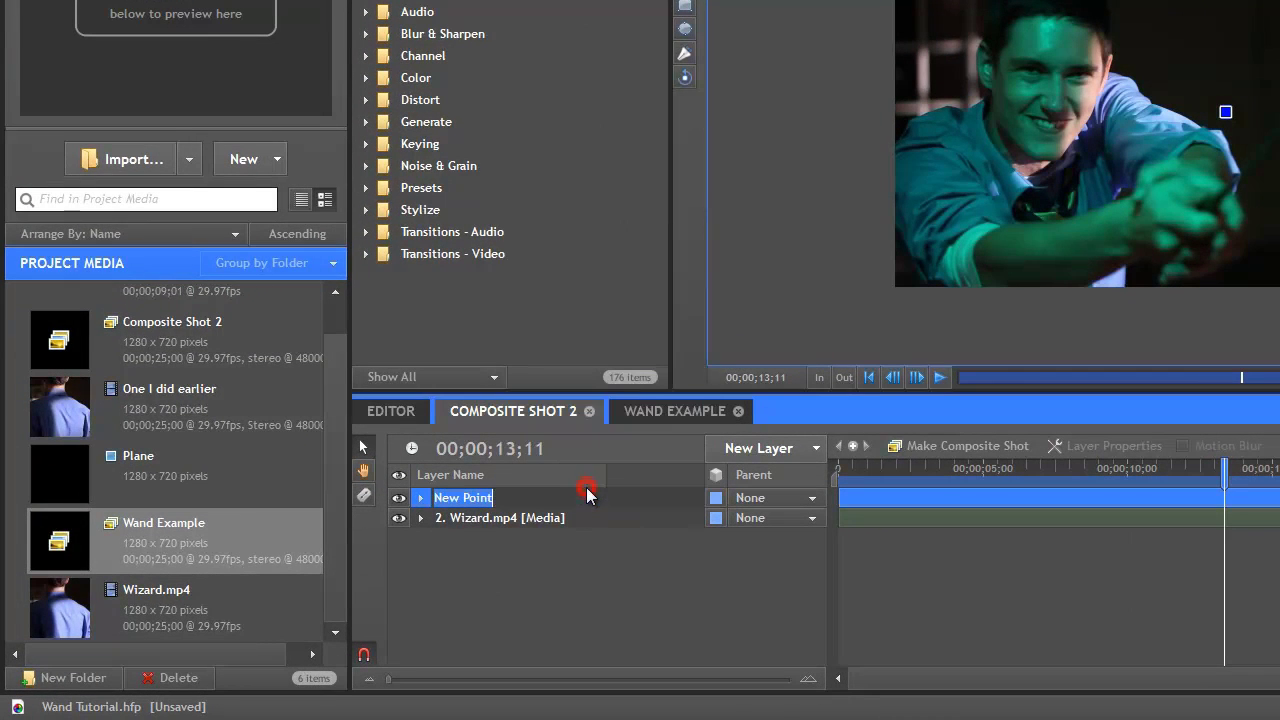
type("Wand")
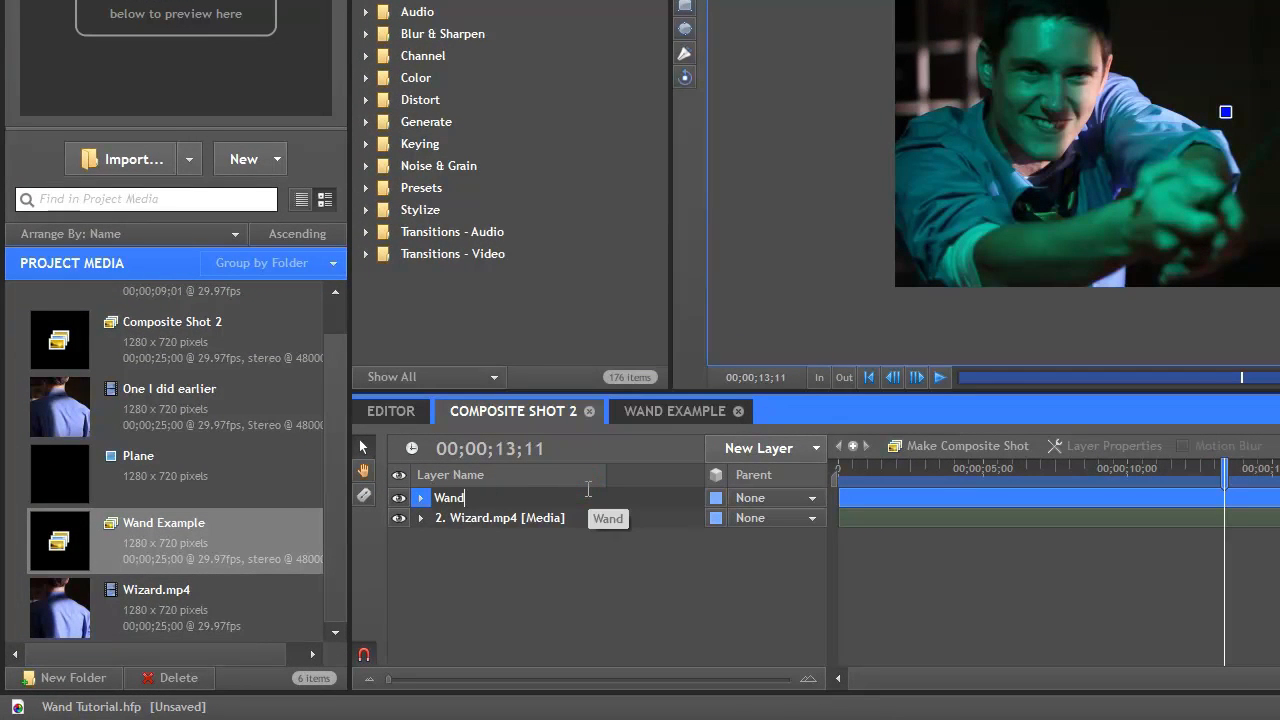
key("Return")
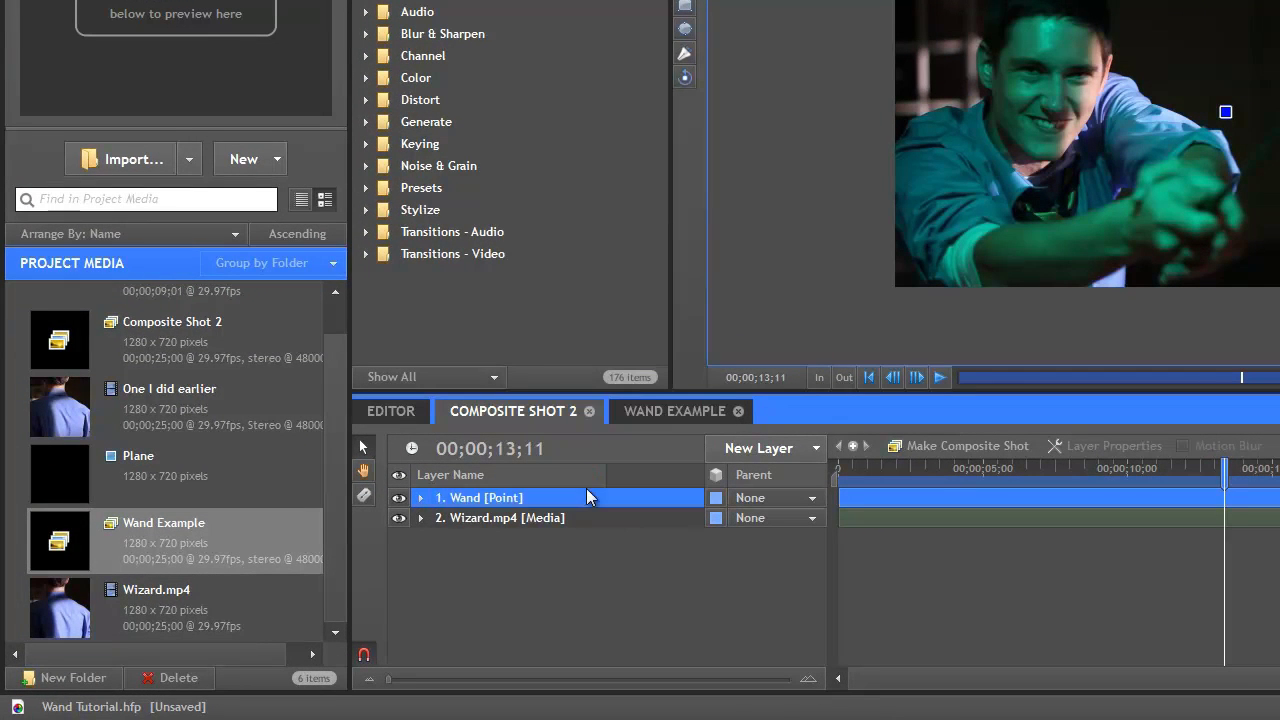
Add a second point layer and name it Impact
left_click(758, 448)
left_click(789, 702)
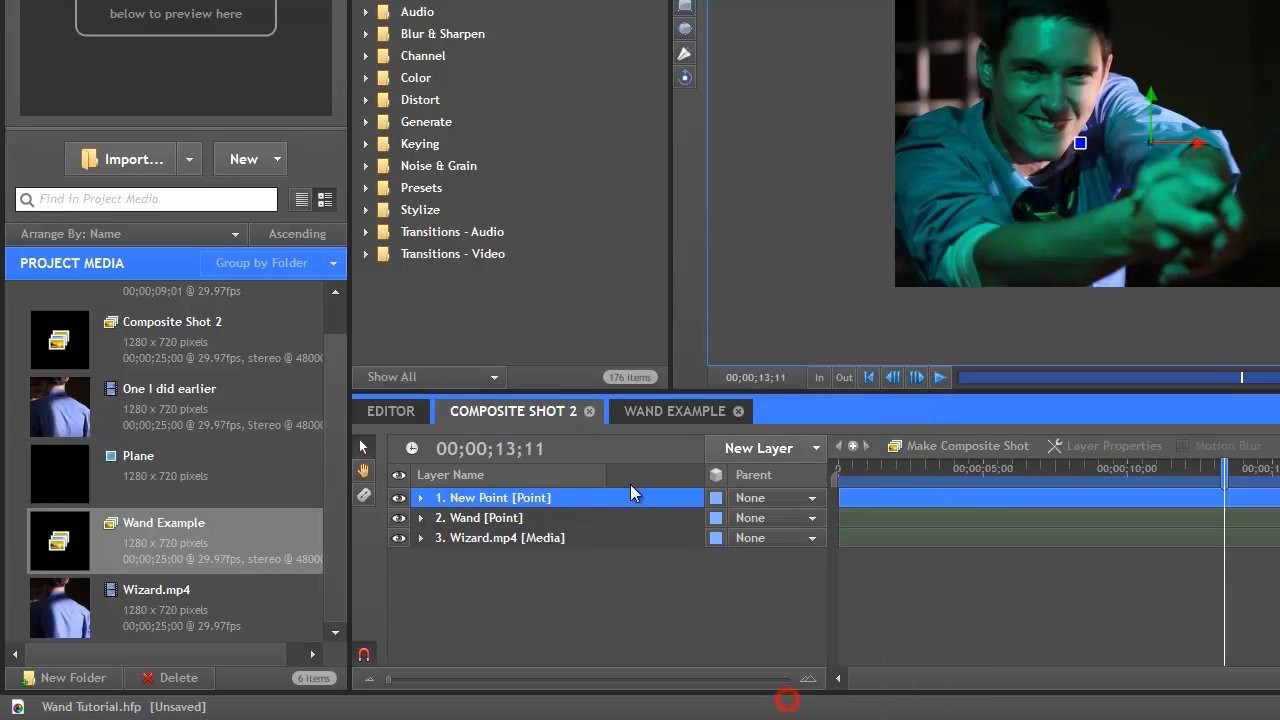
right_click(577, 500)
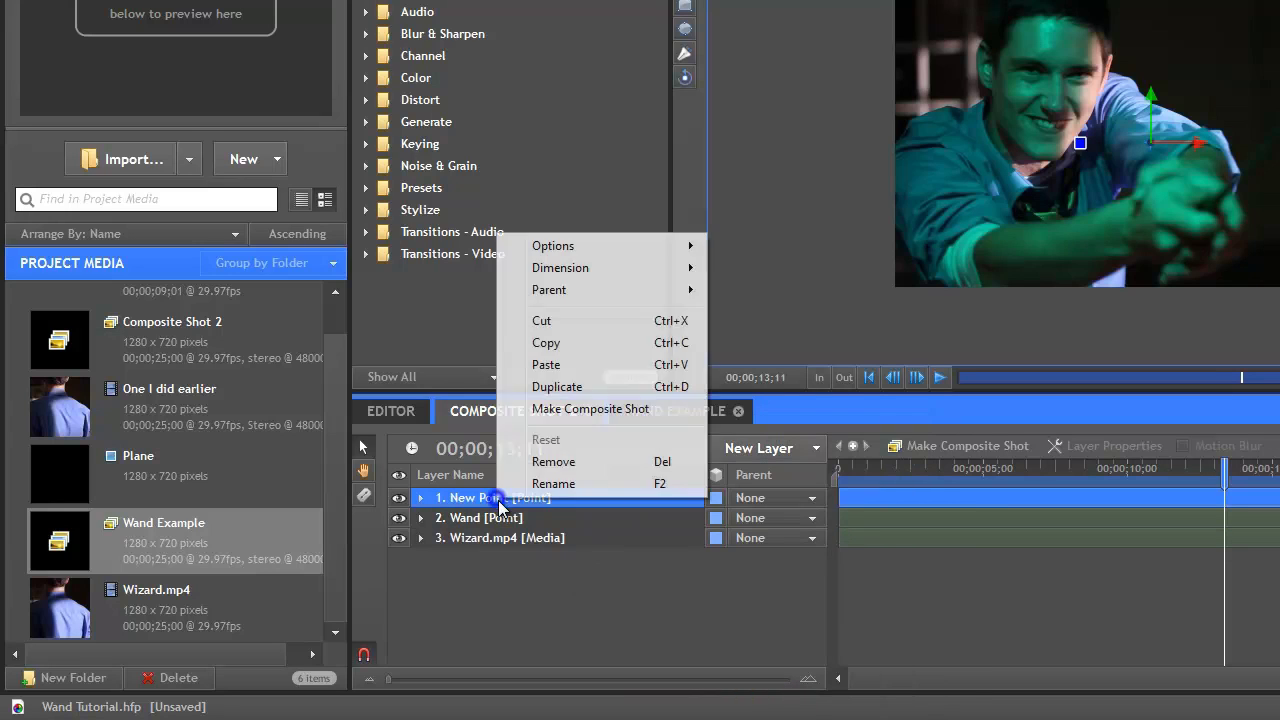
left_click(576, 484)
type("Impact")
key("Return")
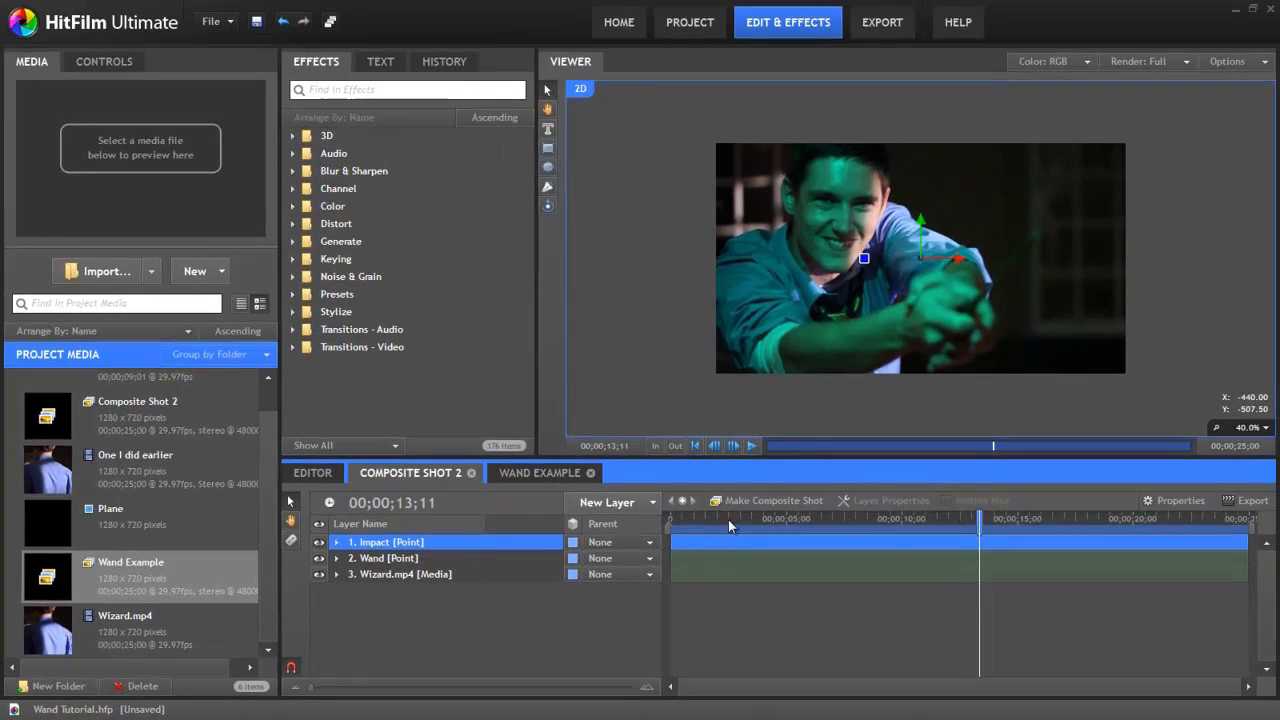
Move to about two seconds and select the Impact point in the Viewer
left_click_drag(728, 519, 668, 519)
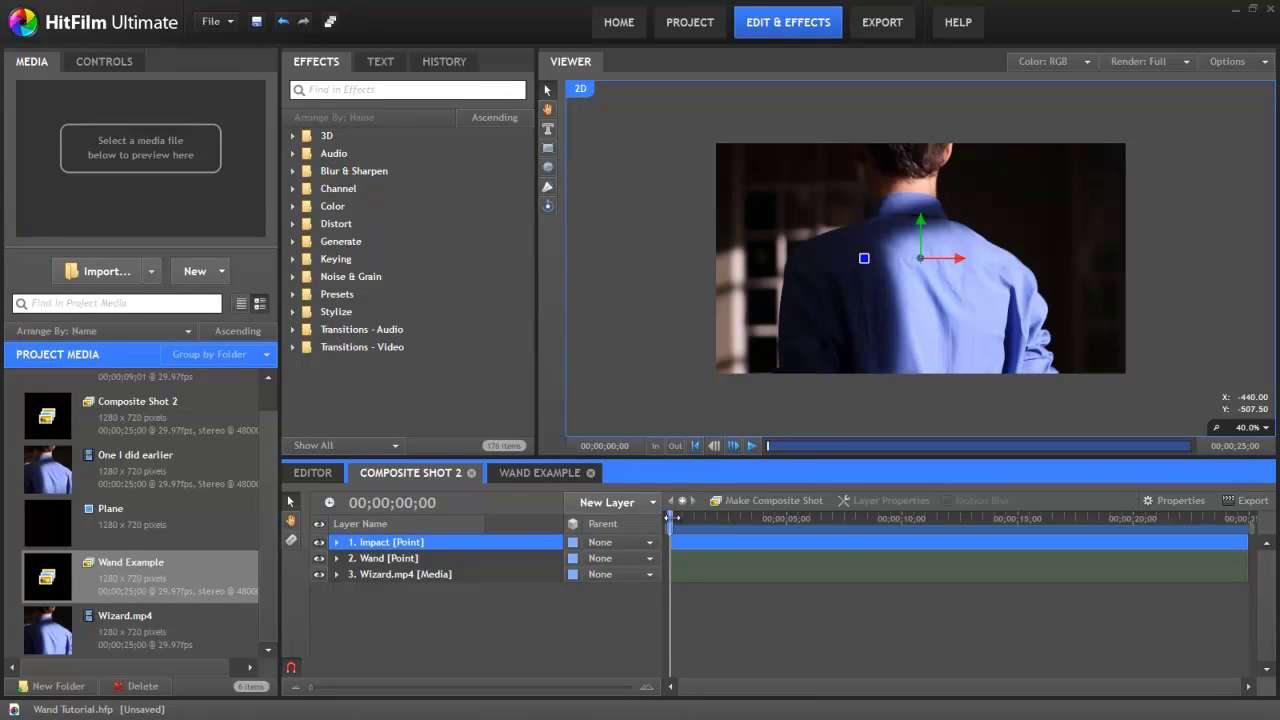
left_click_drag(682, 514, 721, 515)
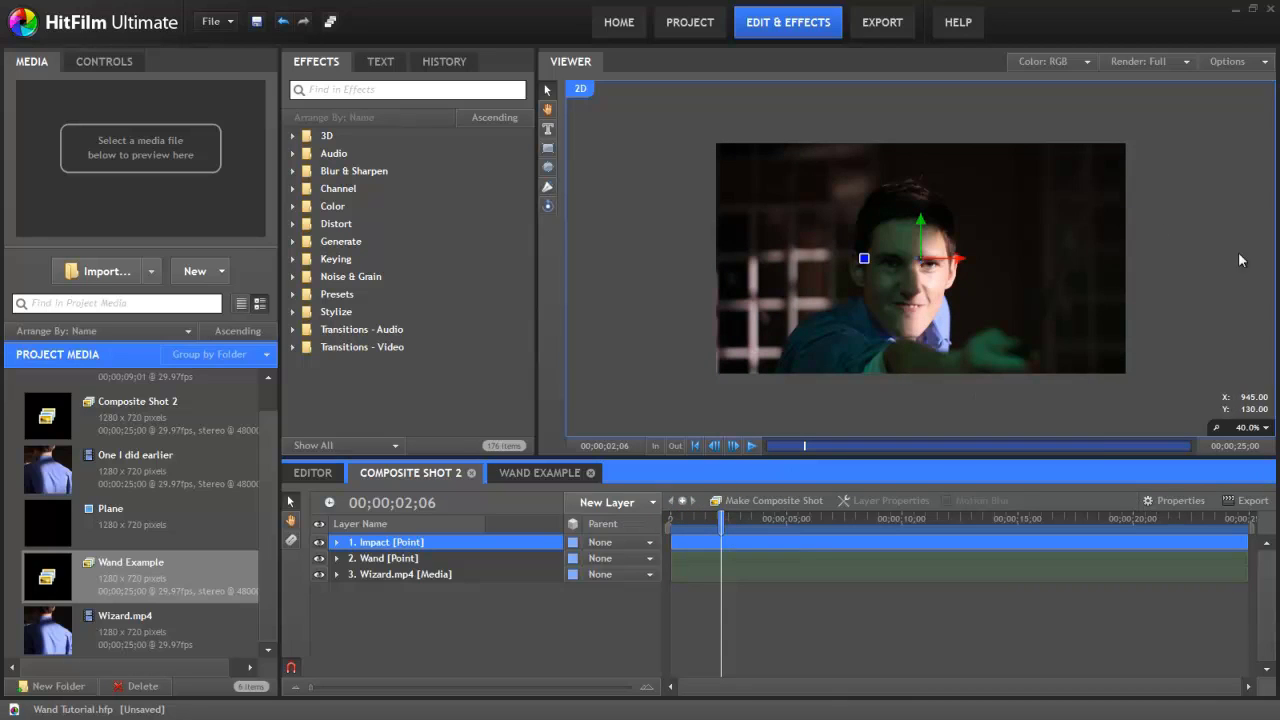
left_click(1056, 270)
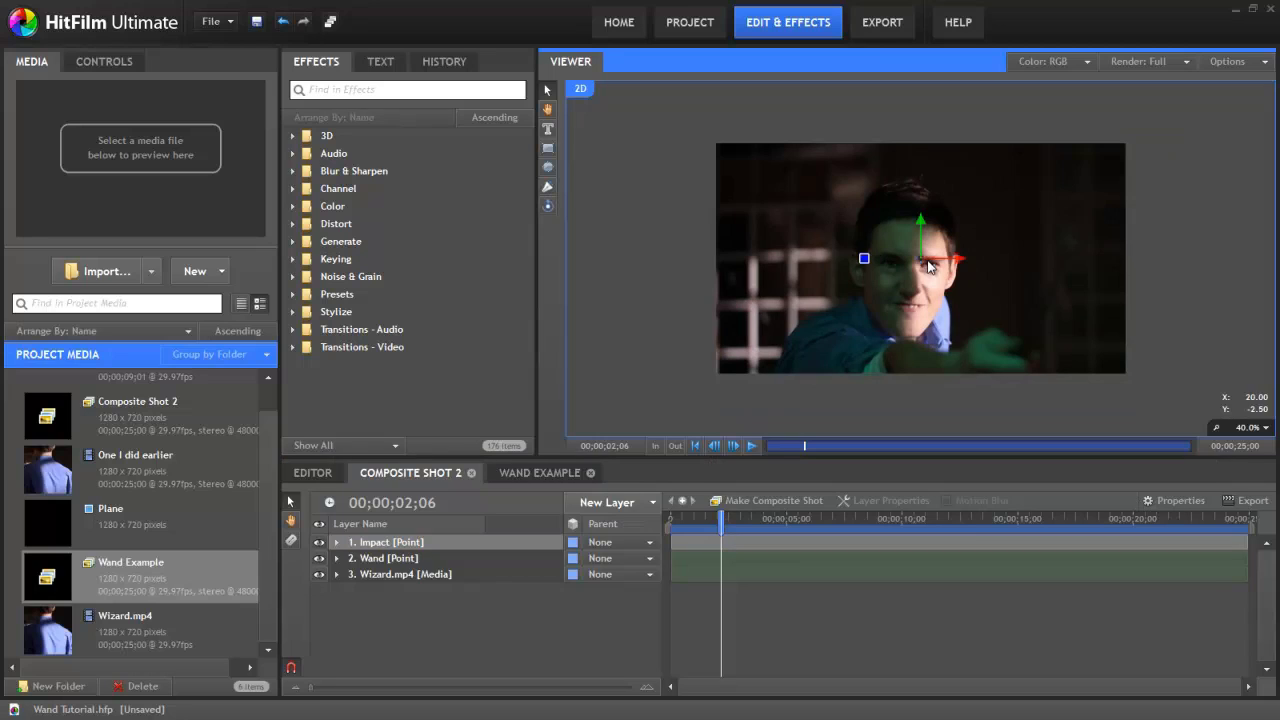
left_click(1172, 198)
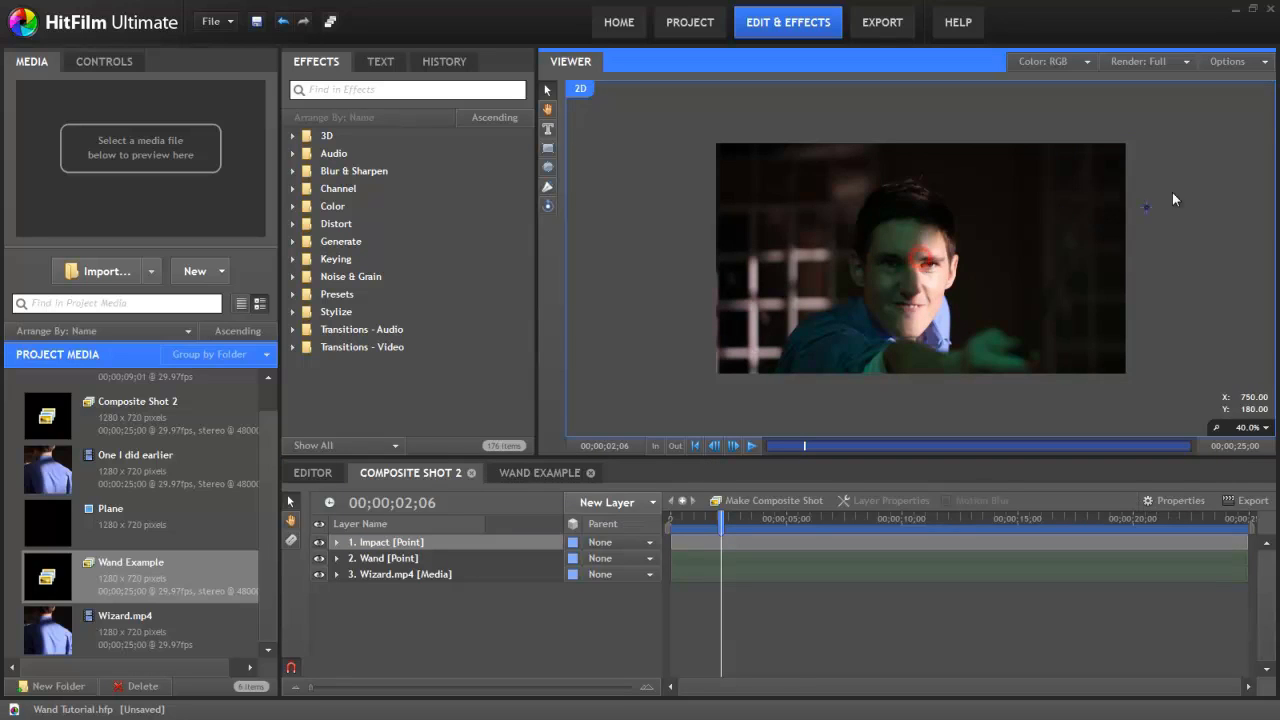
left_click(1260, 137)
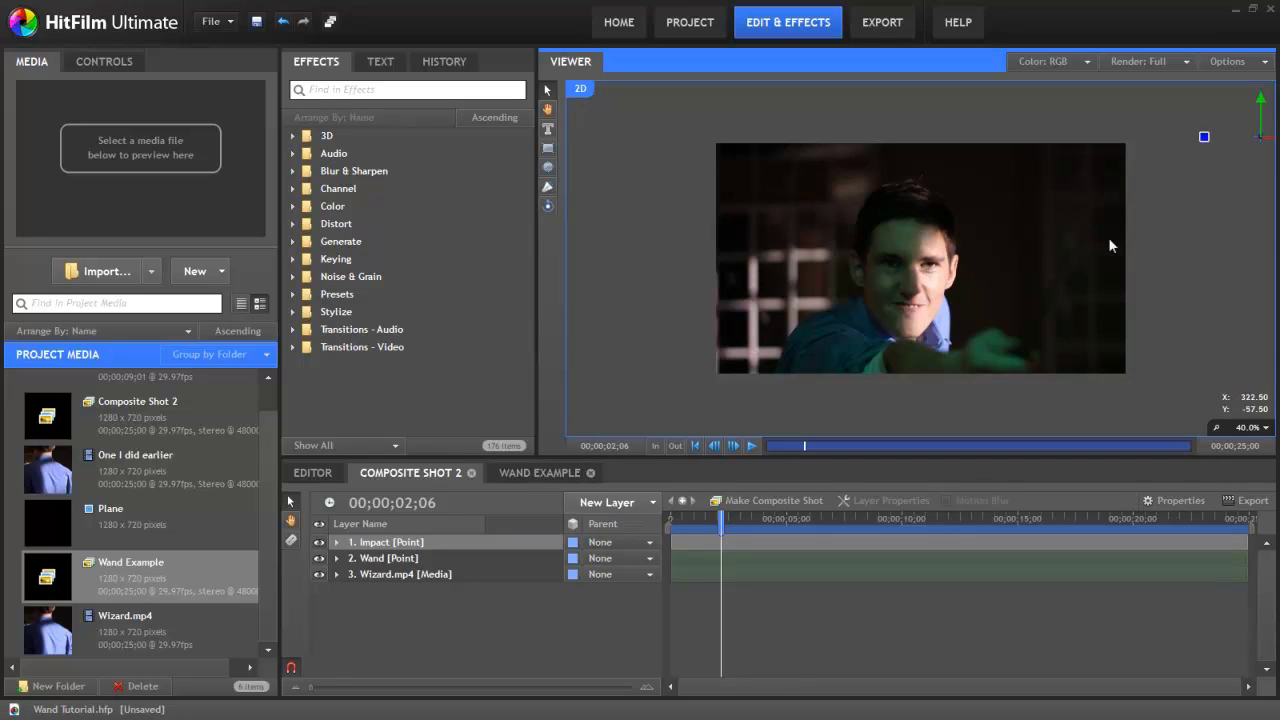
Enable Impact's Position keyframing and key it moved downward at about four seconds
left_click(336, 542)
left_click(349, 558)
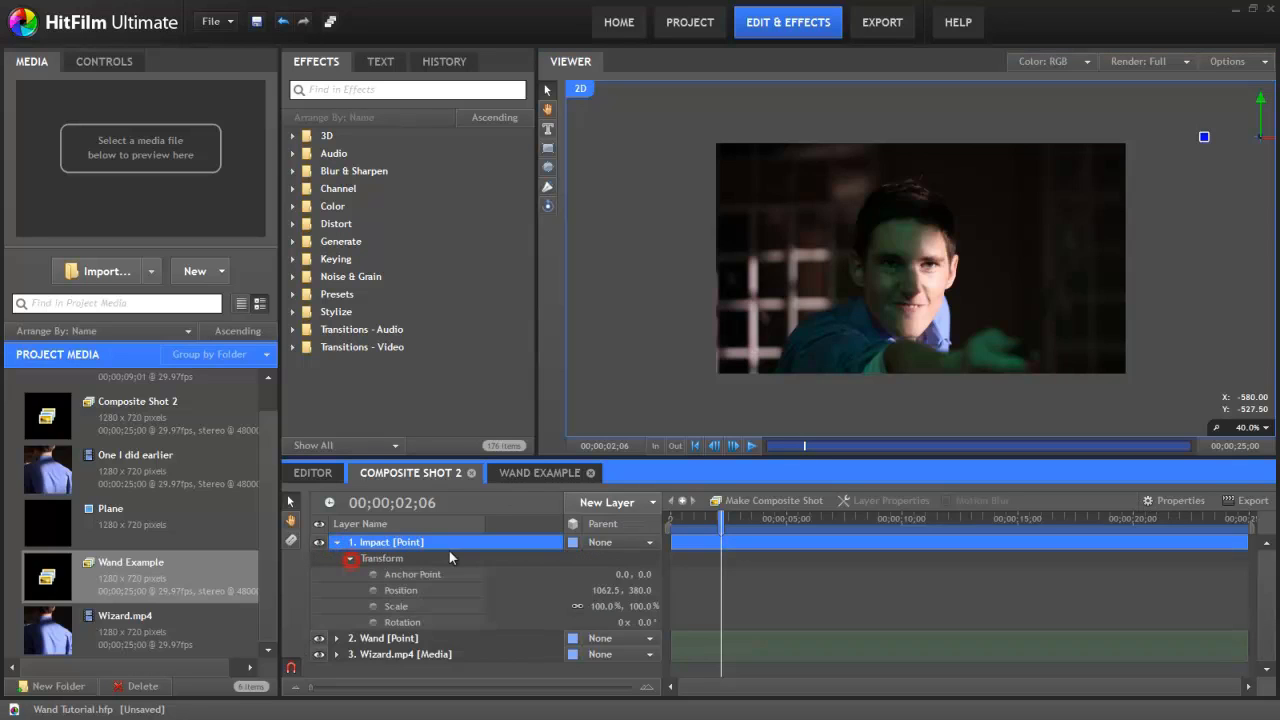
left_click(376, 592)
left_click_drag(1180, 232, 1074, 235)
left_click_drag(753, 519, 769, 518)
left_click_drag(1155, 147, 1172, 207)
Add more Impact Position keyframes off-frame at upper right through the clip's end
left_click(848, 517)
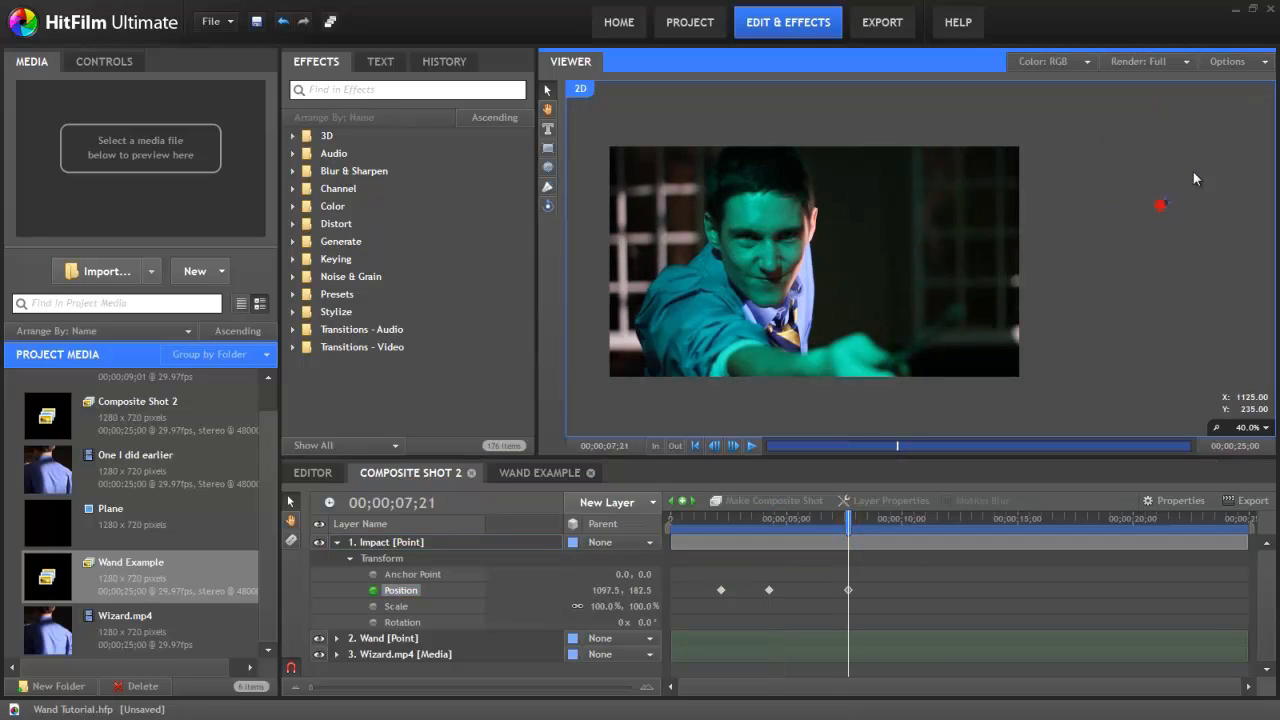
left_click(929, 519)
left_click_drag(1130, 155, 1120, 120)
left_click(1014, 519)
left_click(1108, 519)
left_click(1194, 519)
left_click_drag(1183, 145, 1155, 148)
left_click(1242, 519)
Select the Impact and Wand layers and scrub around four to five seconds to check motion
left_click(368, 542)
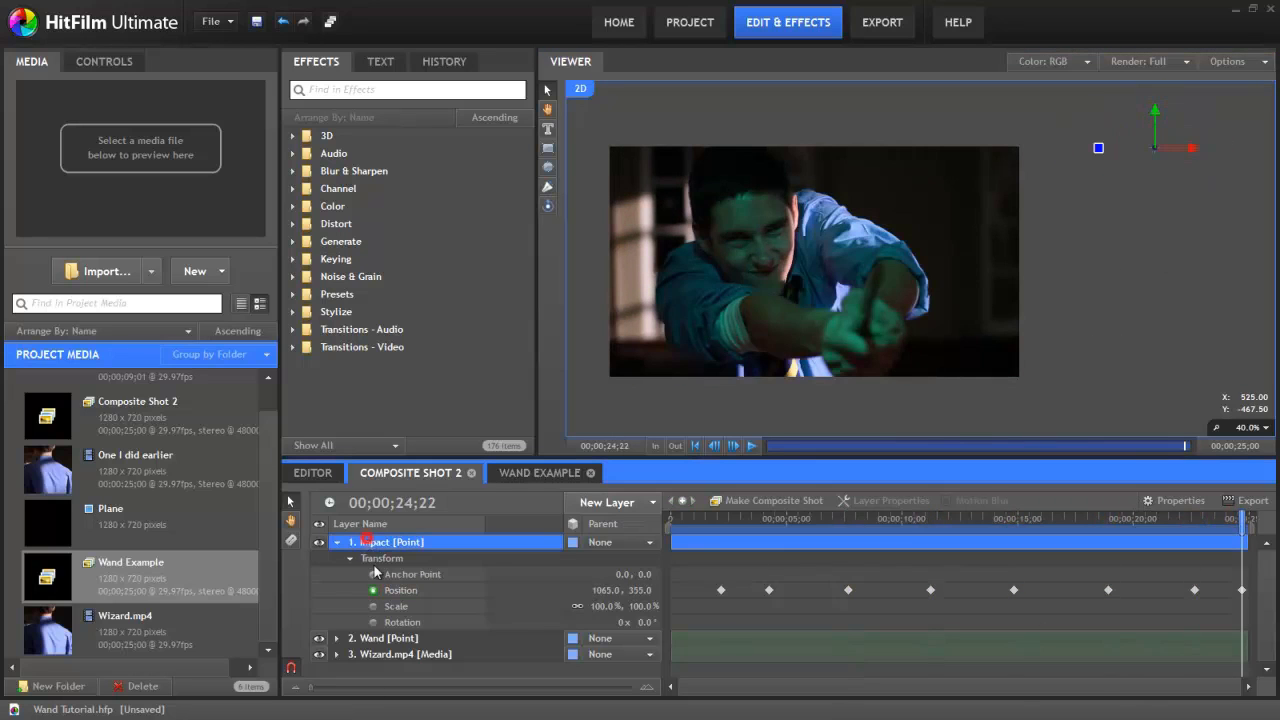
left_click(400, 638, "shift")
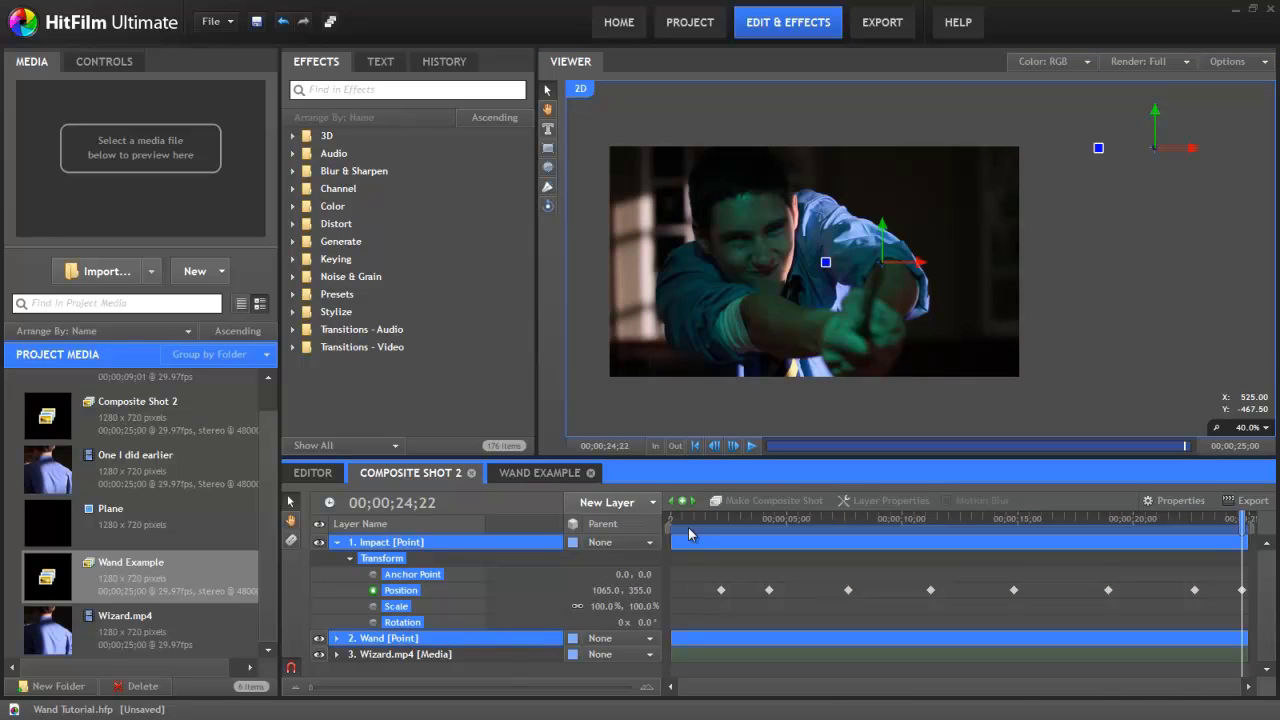
left_click_drag(688, 524, 785, 537)
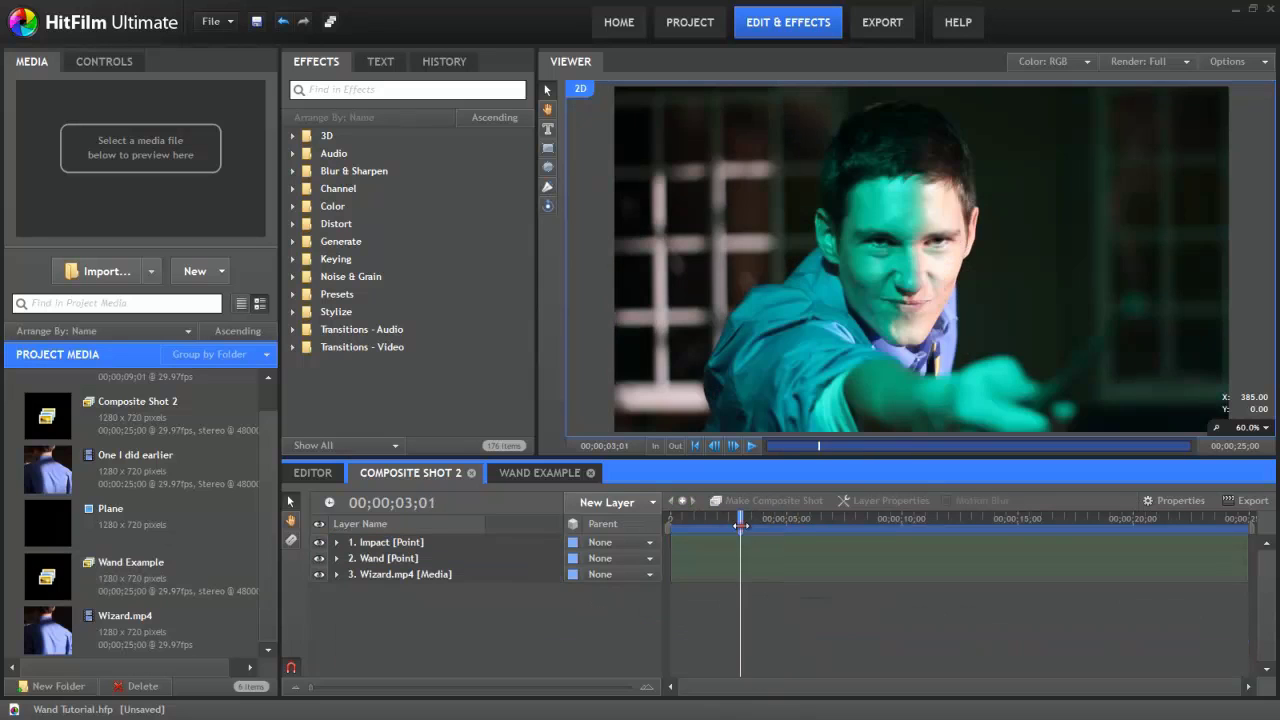
left_click_drag(741, 522, 806, 522)
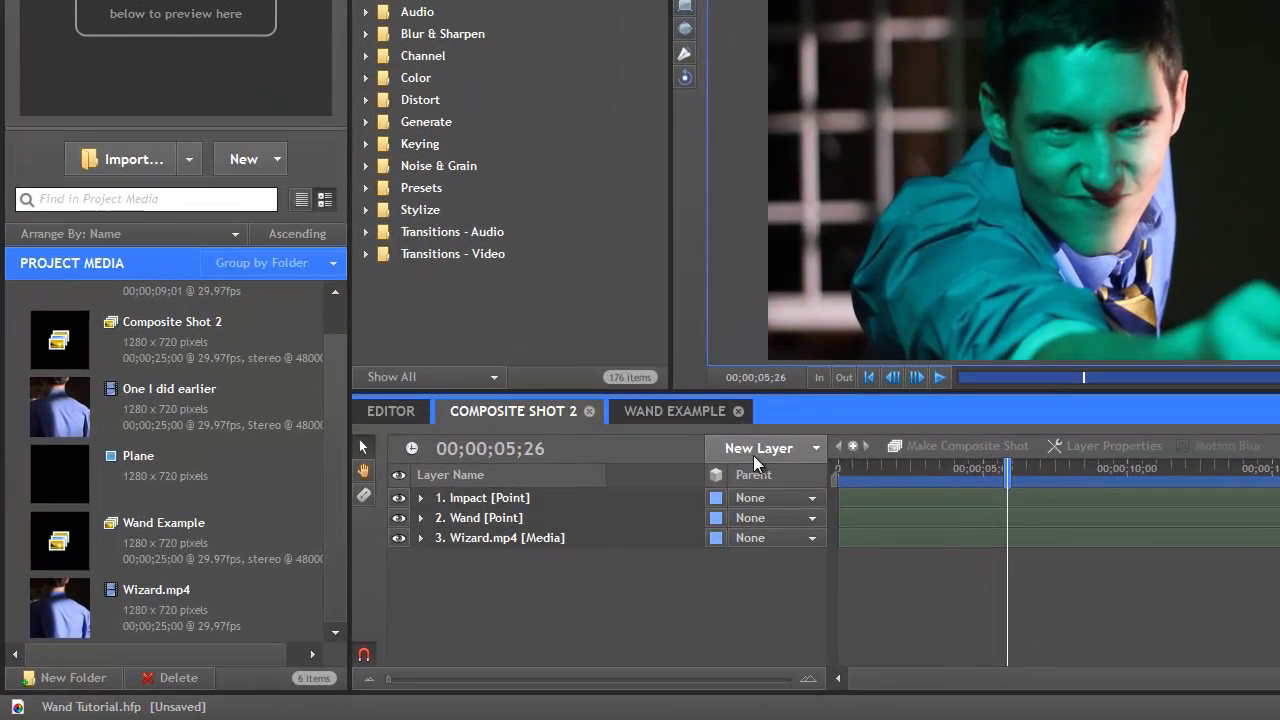
Create a black 1280×720 plane layer named Stream
left_click(753, 452)
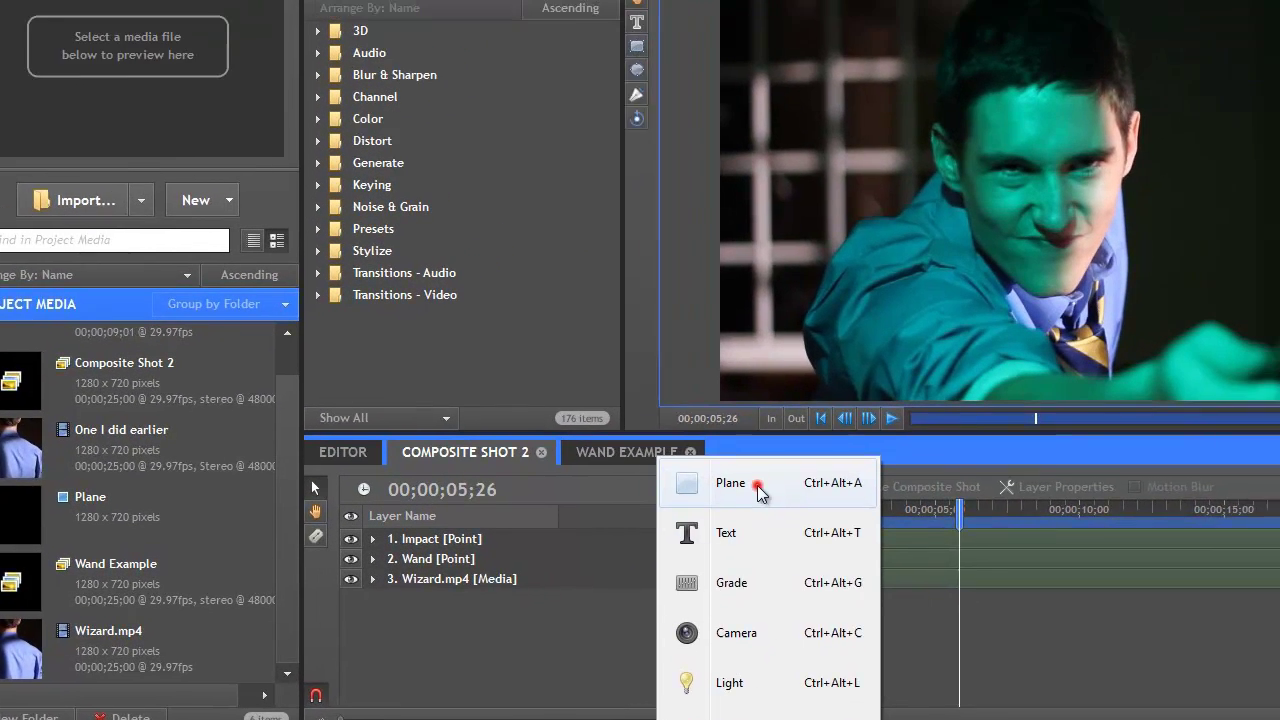
left_click(800, 448)
type("Stream")
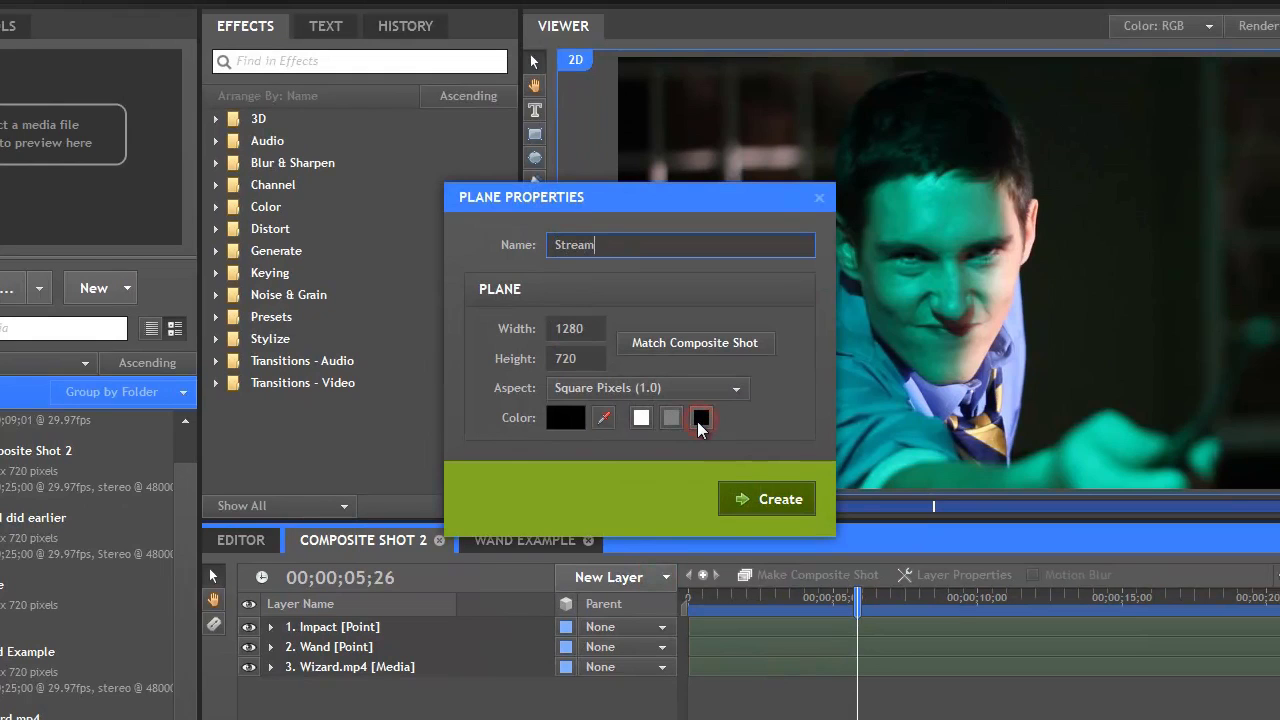
left_click(766, 499)
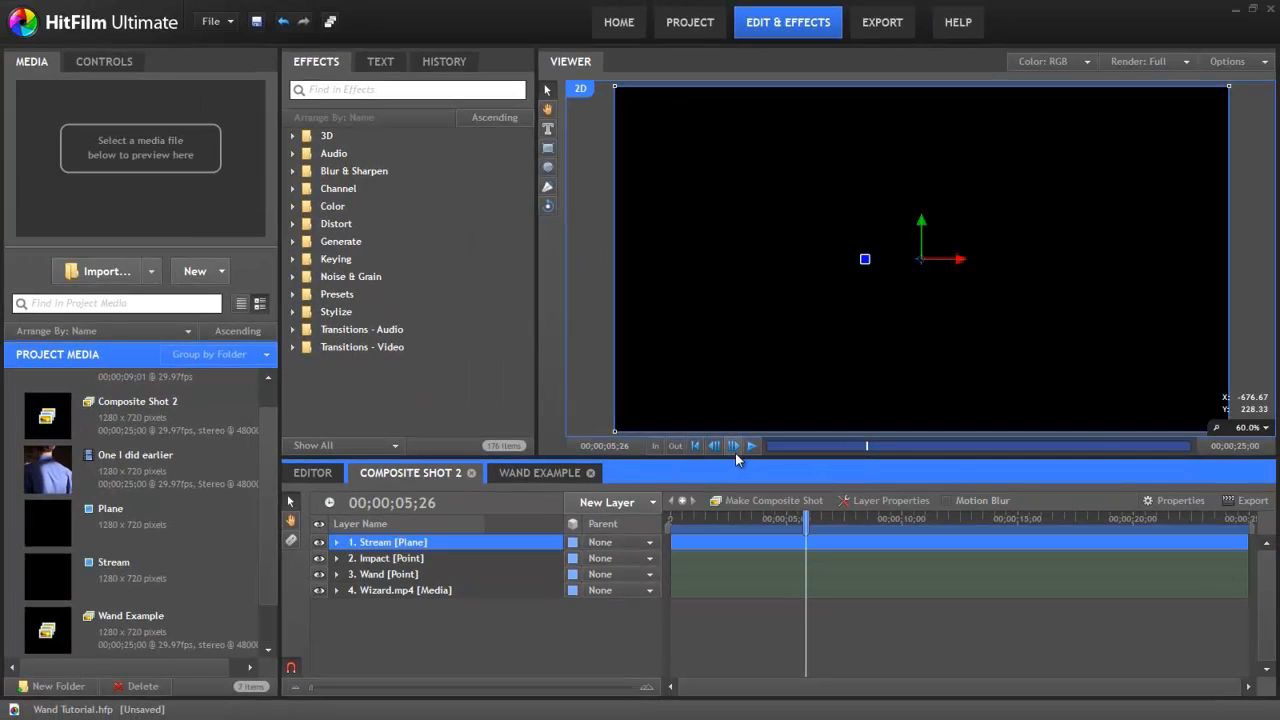
Search effects for 'lig' and apply Lightning & Electricity to the Stream plane
left_click(348, 88)
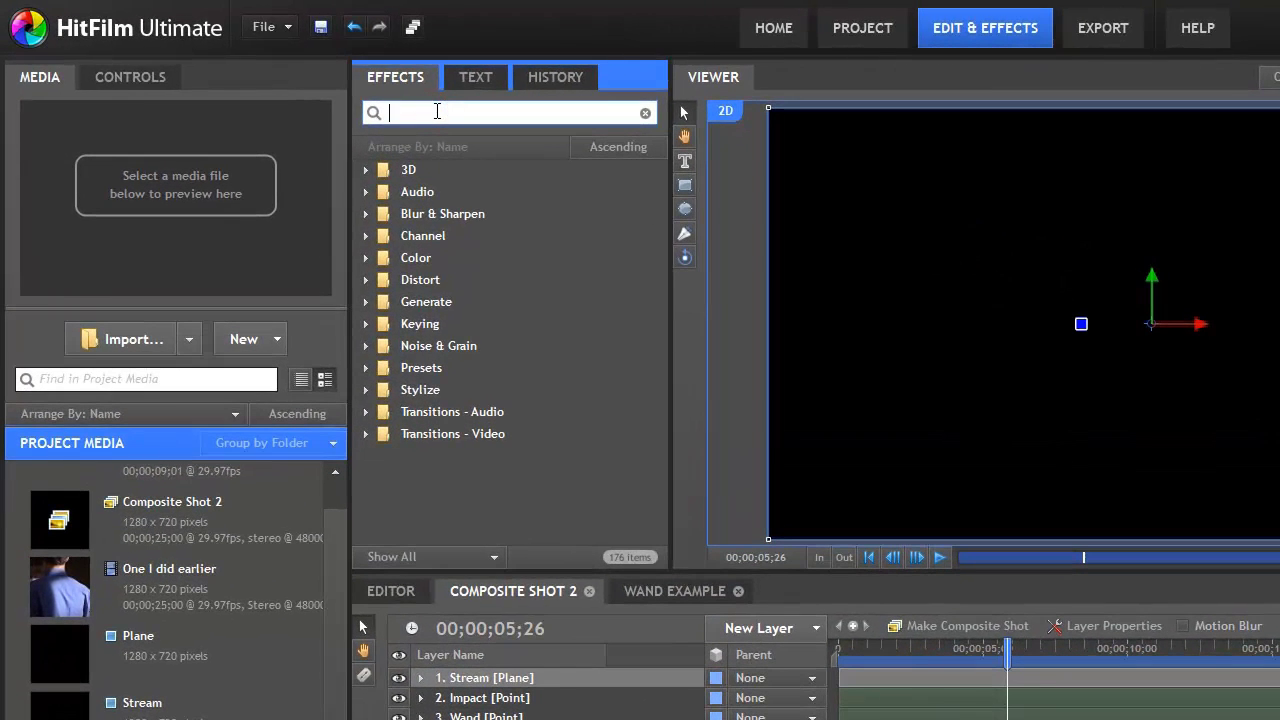
type("lig")
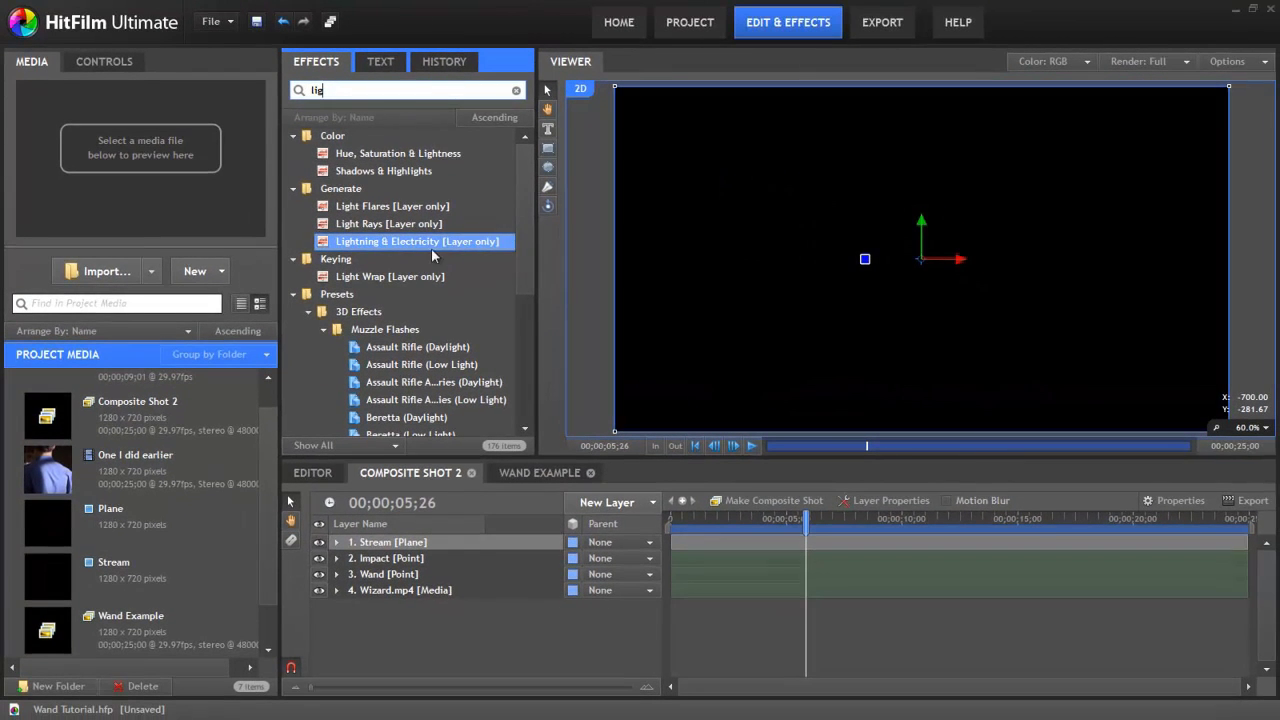
left_click_drag(430, 250, 436, 542)
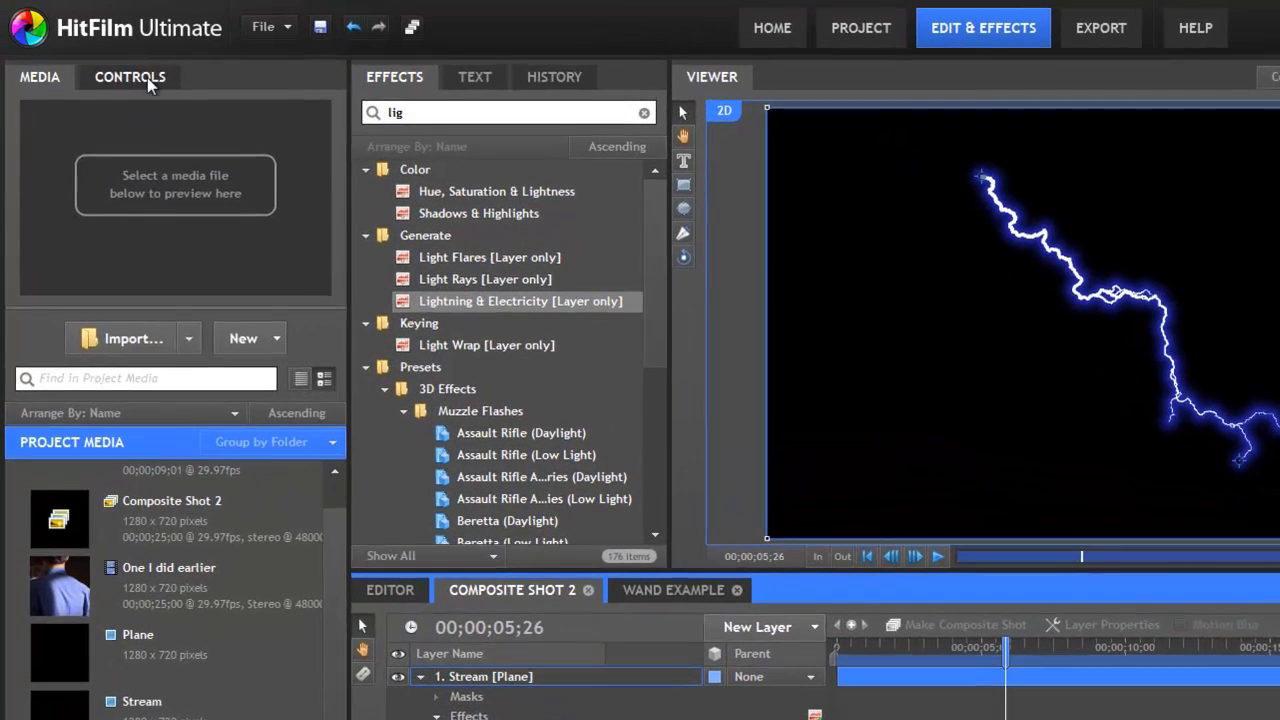
Change the Stream layer's Blend mode from Normal to Add in its Layer Properties
left_click(112, 61)
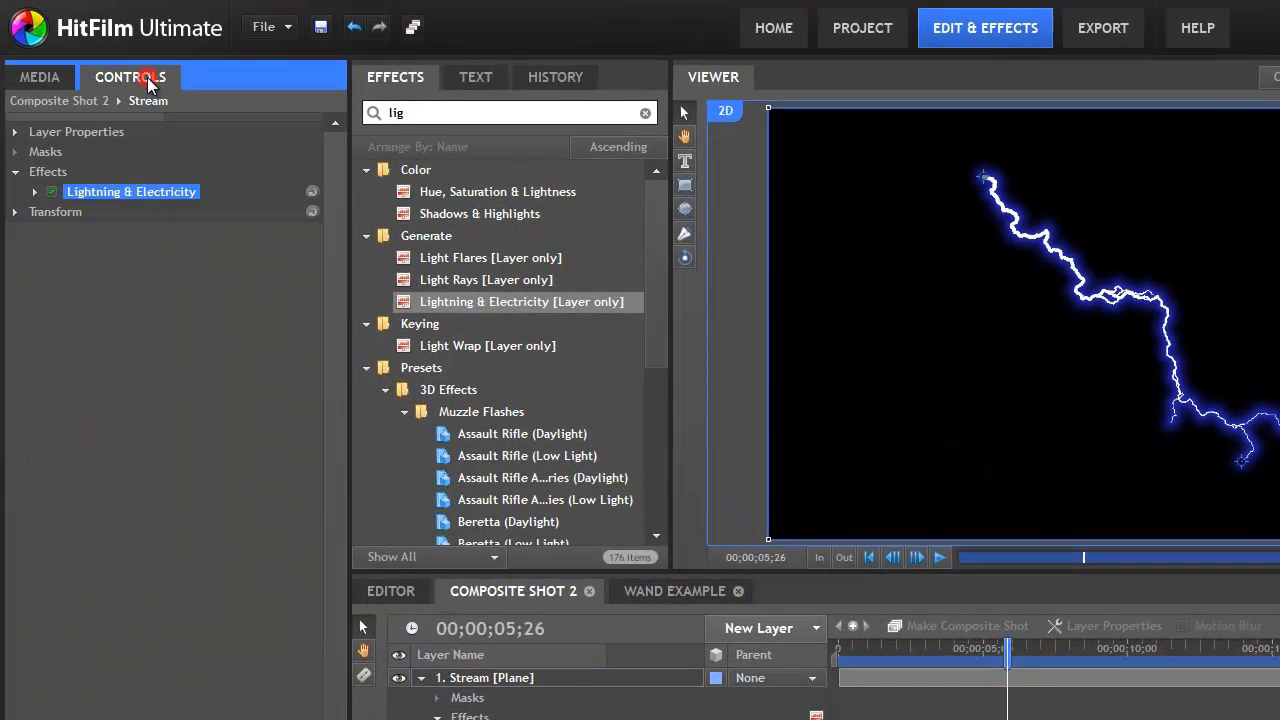
left_click(480, 678)
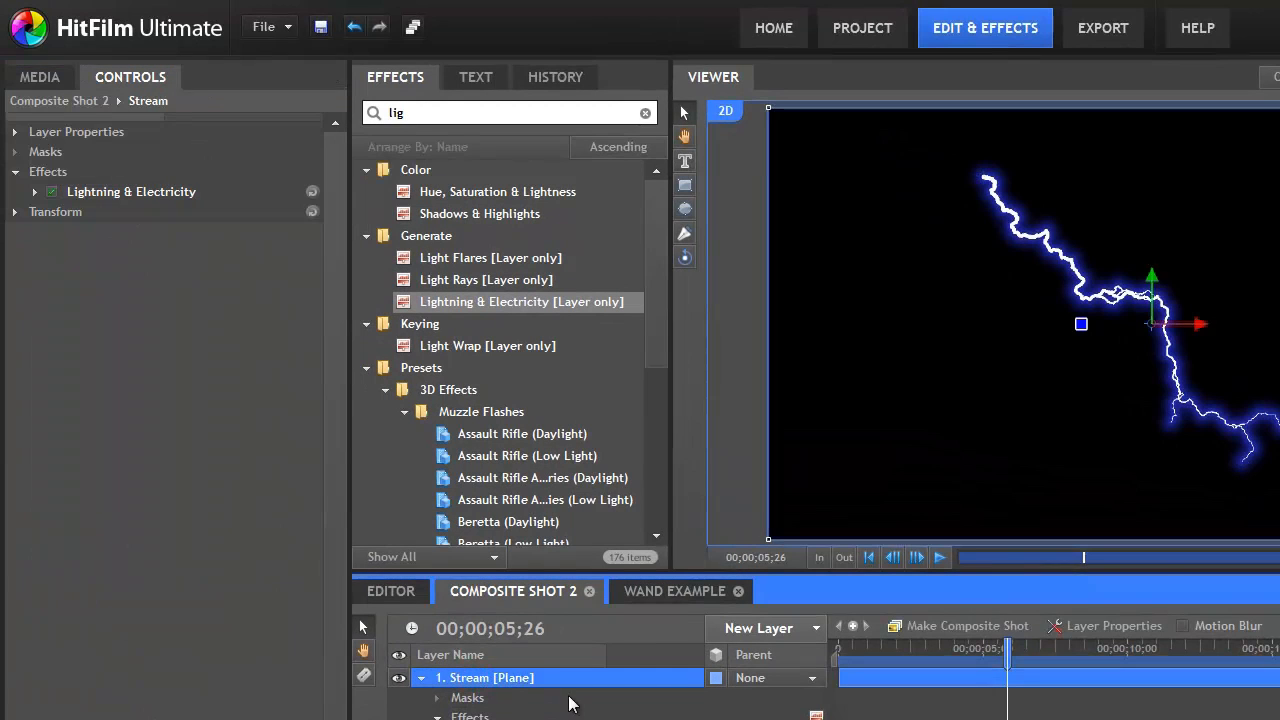
left_click(16, 133)
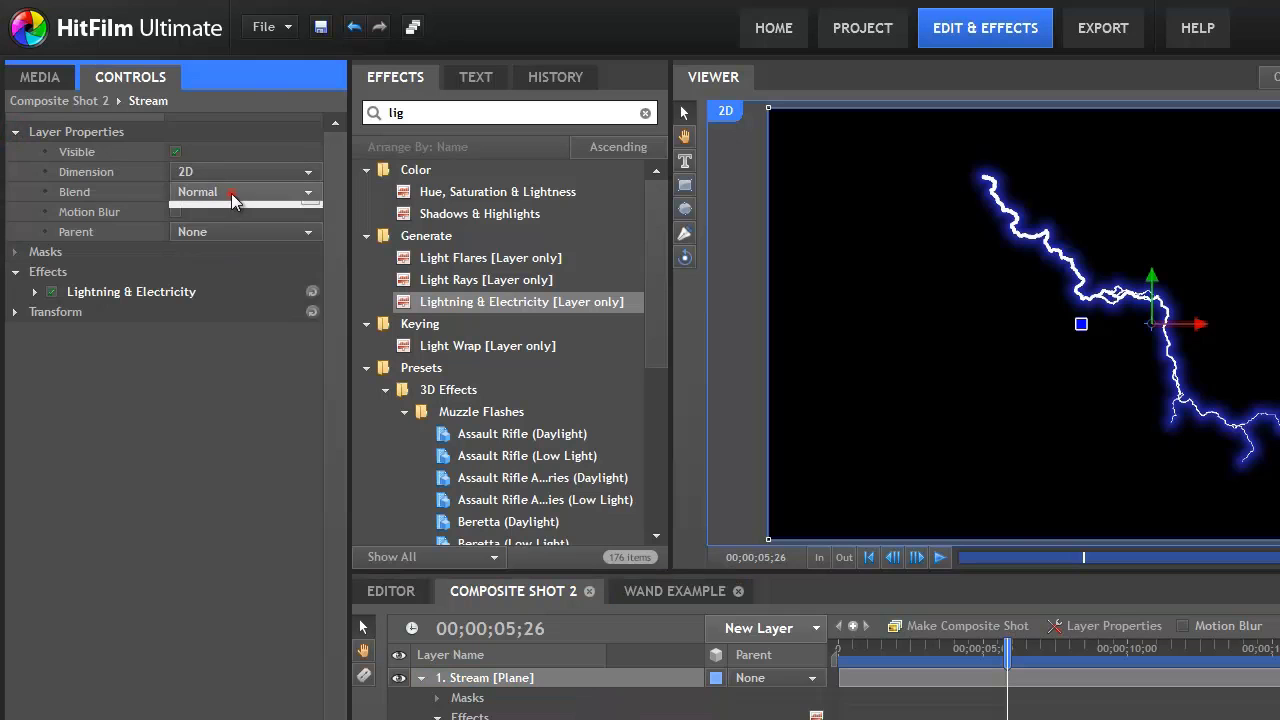
left_click(226, 192)
left_click(226, 233)
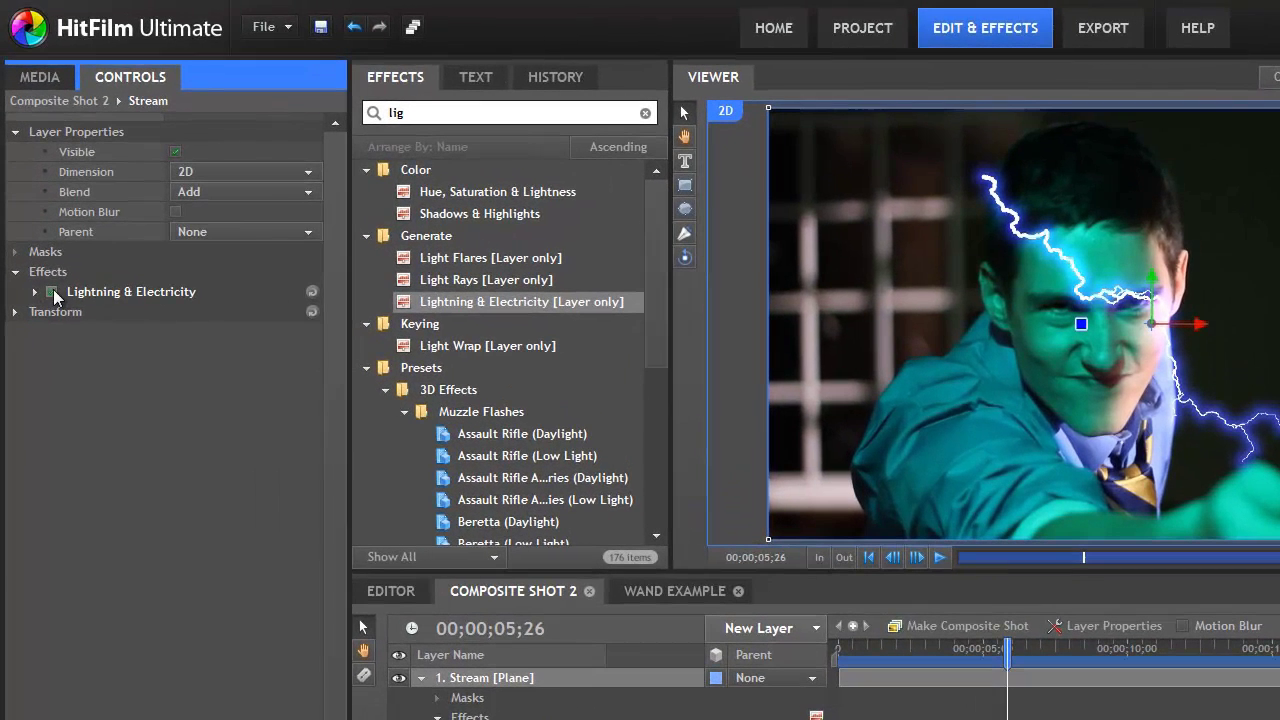
In Lightning & Electricity, set the Start layer to Wand and the End layer to Impact
left_click(34, 292)
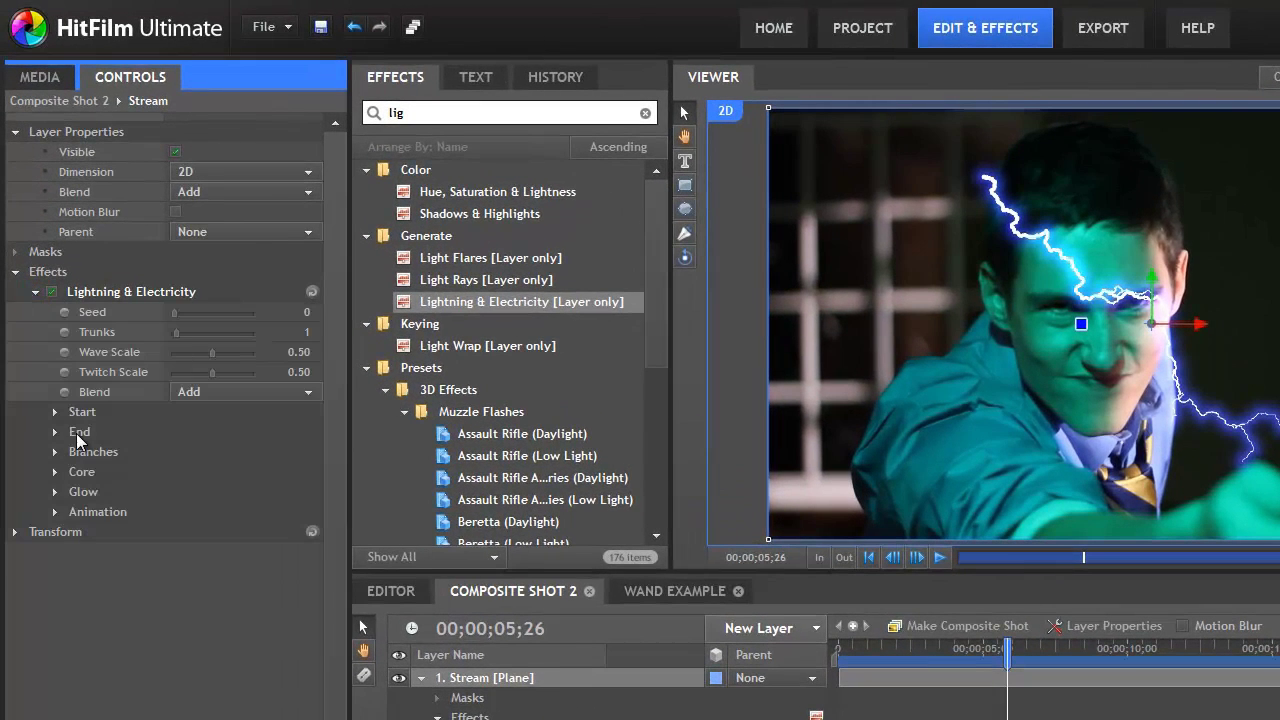
left_click(54, 412)
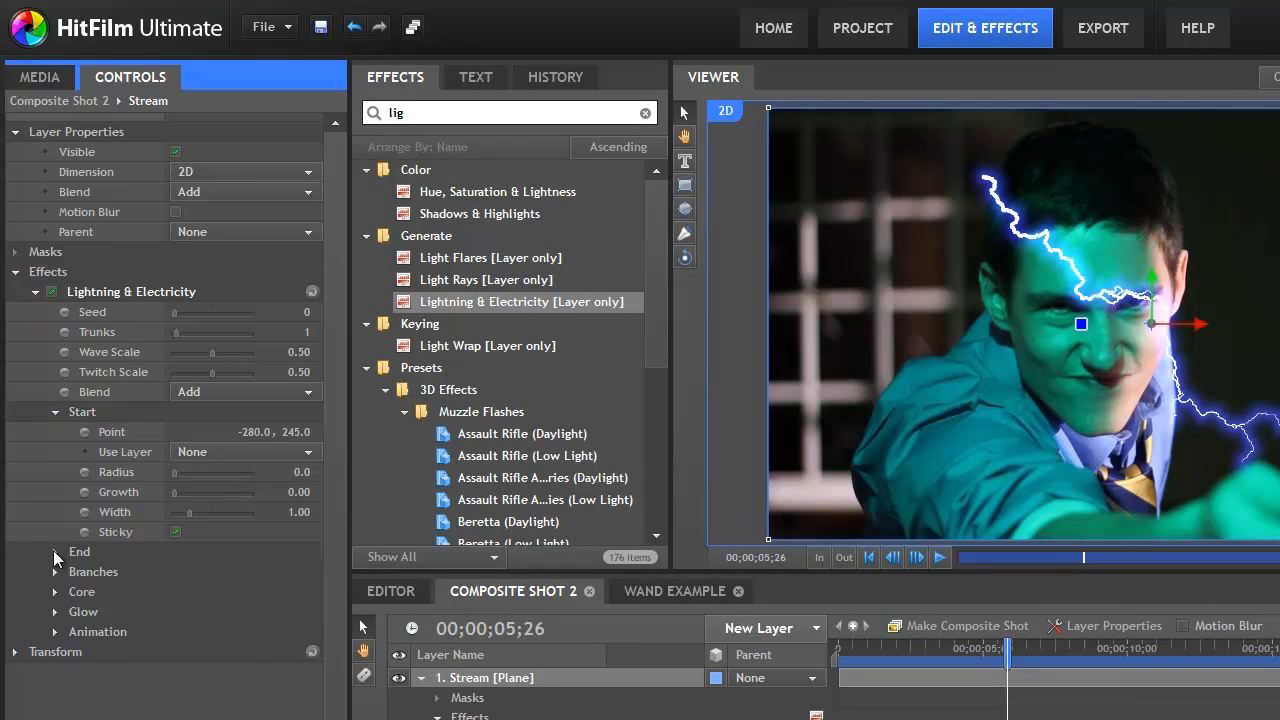
left_click(54, 552)
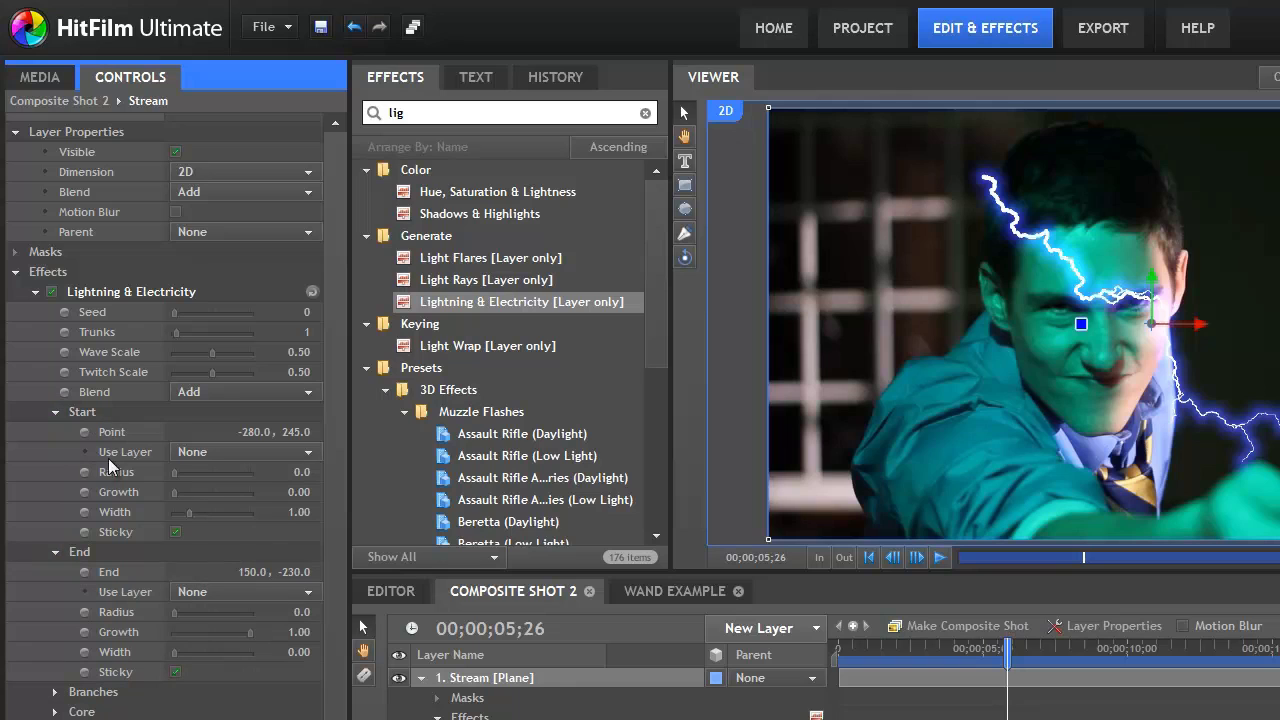
left_click(209, 452)
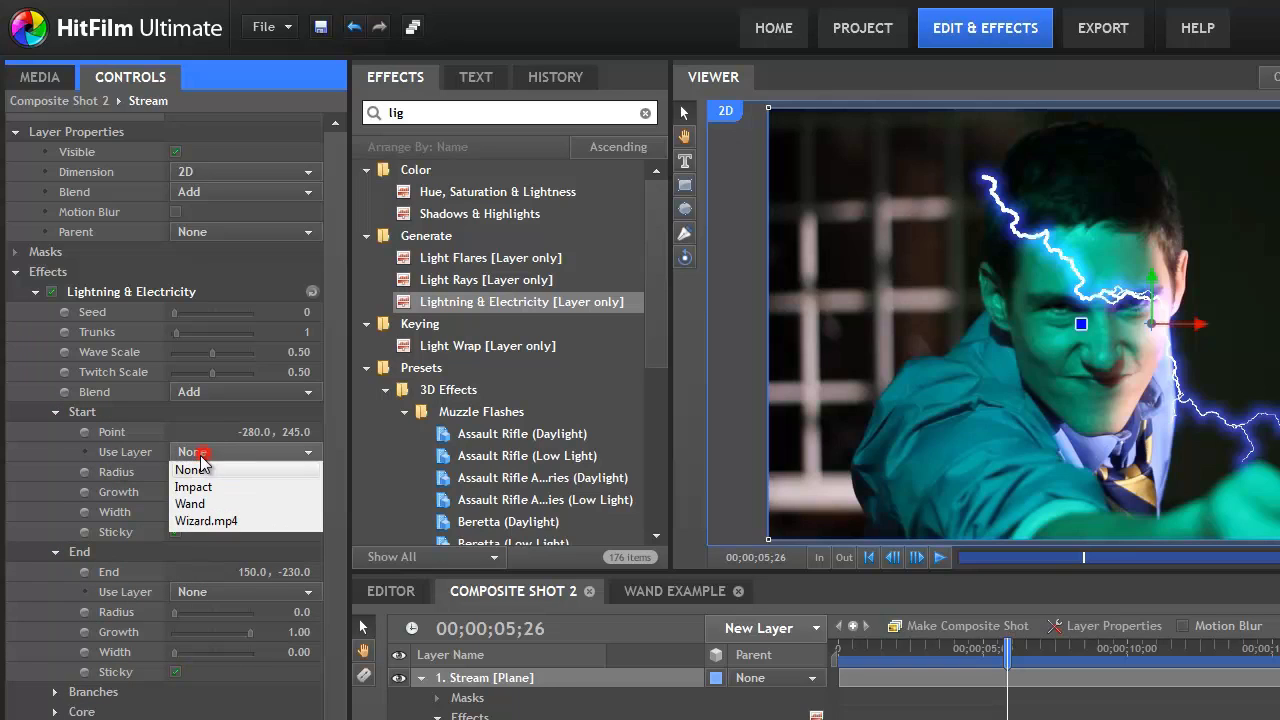
left_click(210, 507)
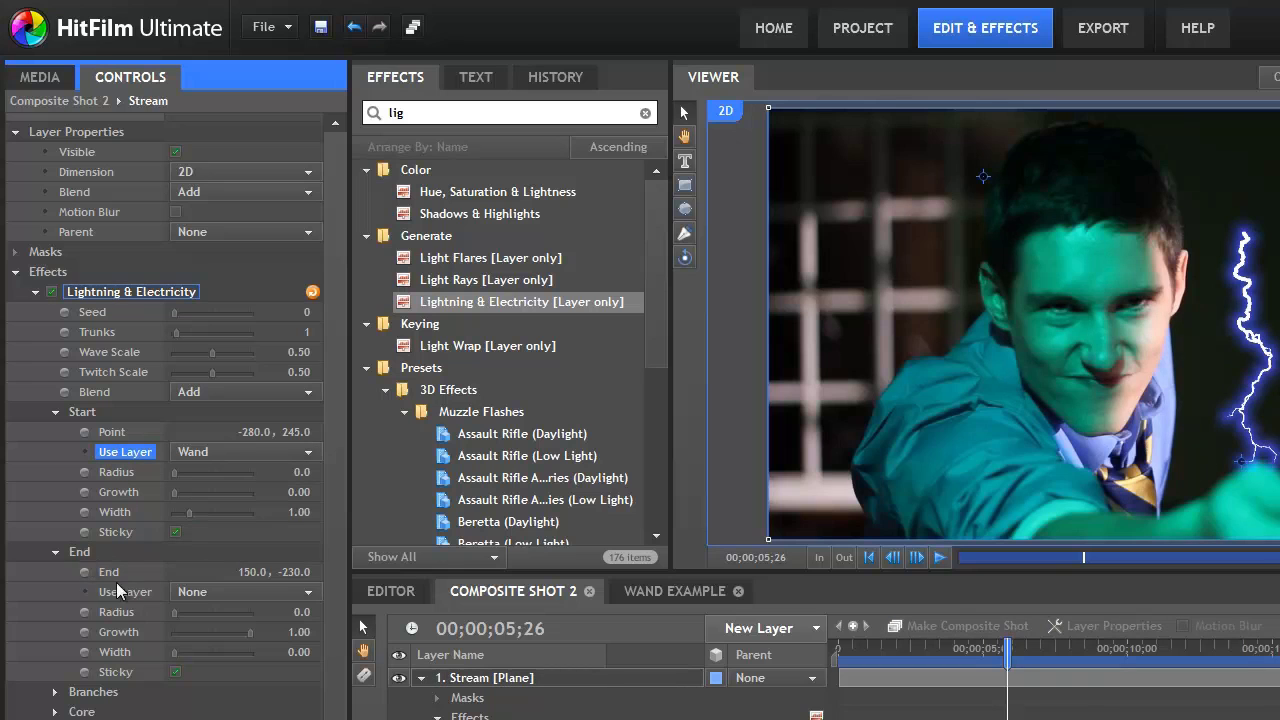
left_click(190, 592)
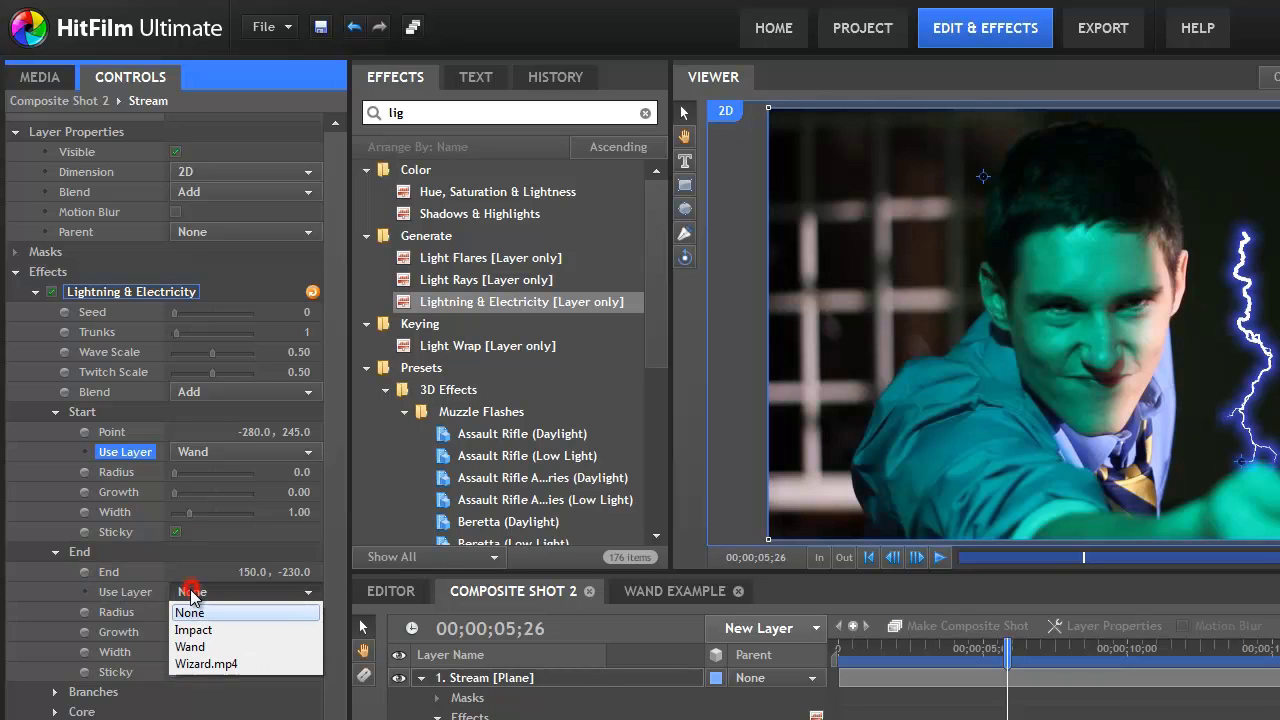
left_click(228, 630)
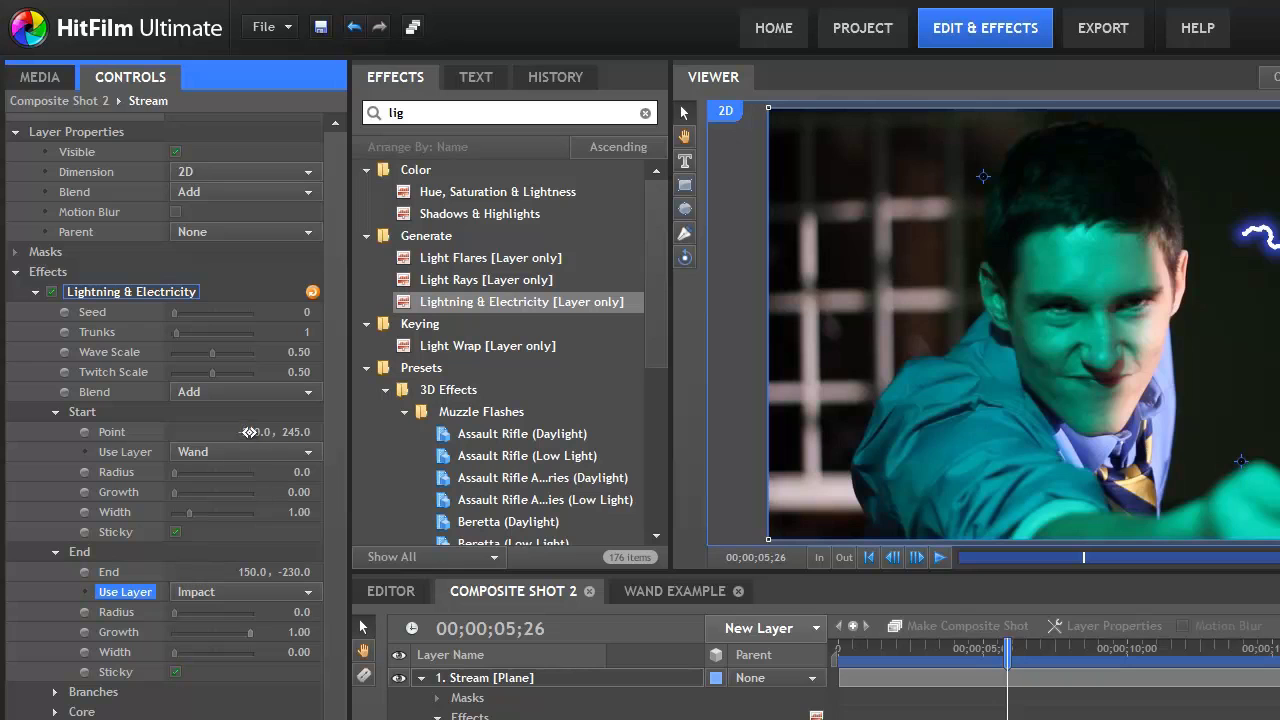
Zero the Start Point and End offsets to 0, 0 and check the bolt near 12 seconds
left_click(255, 431)
type("0")
left_click(295, 431)
type("0")
left_click(255, 571)
type("0")
left_click(290, 562)
type("0")
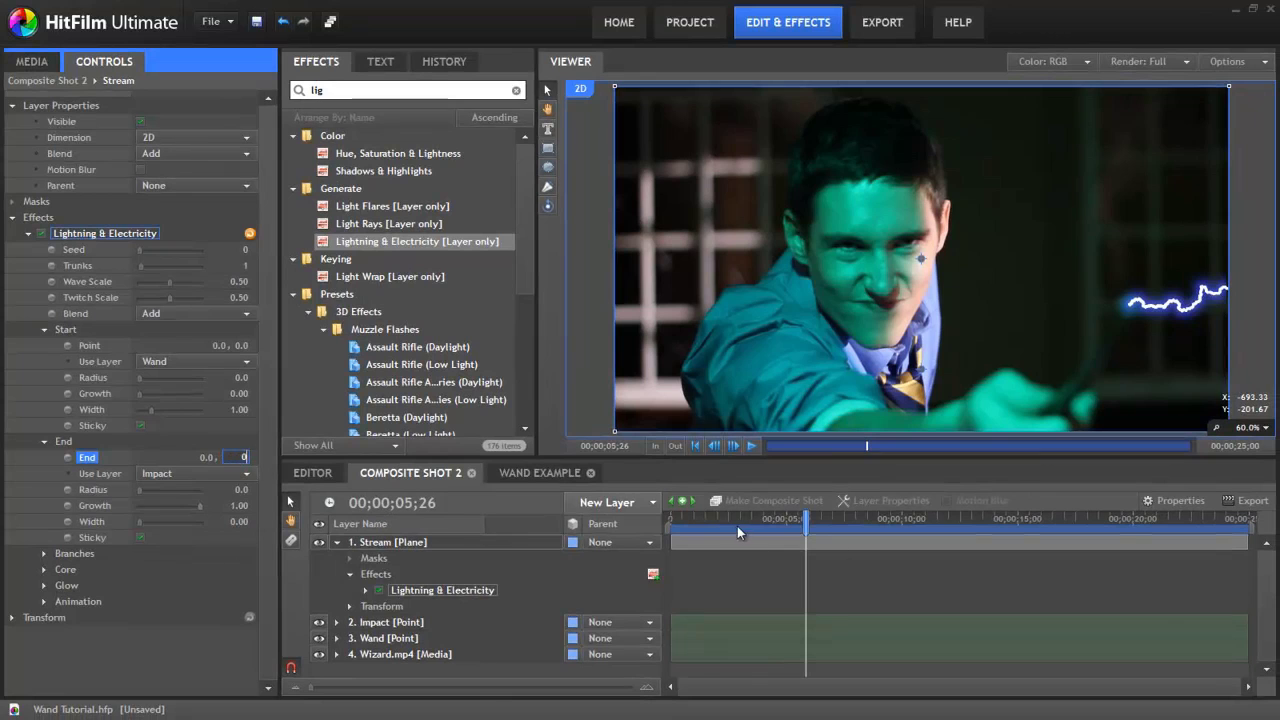
left_click_drag(742, 533, 907, 482)
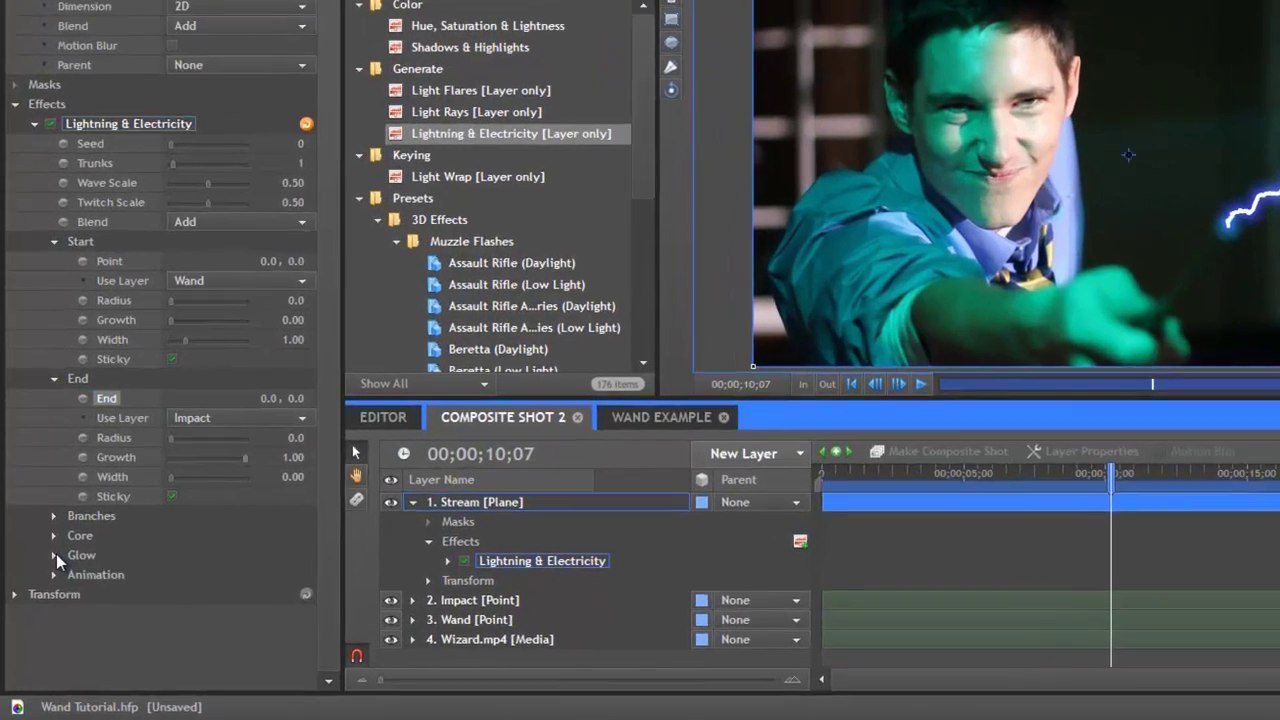
Drop the lightning's Glow Opacity to 0 and Branches Quantity to 0
left_click(43, 585)
left_click_drag(194, 593, 160, 591)
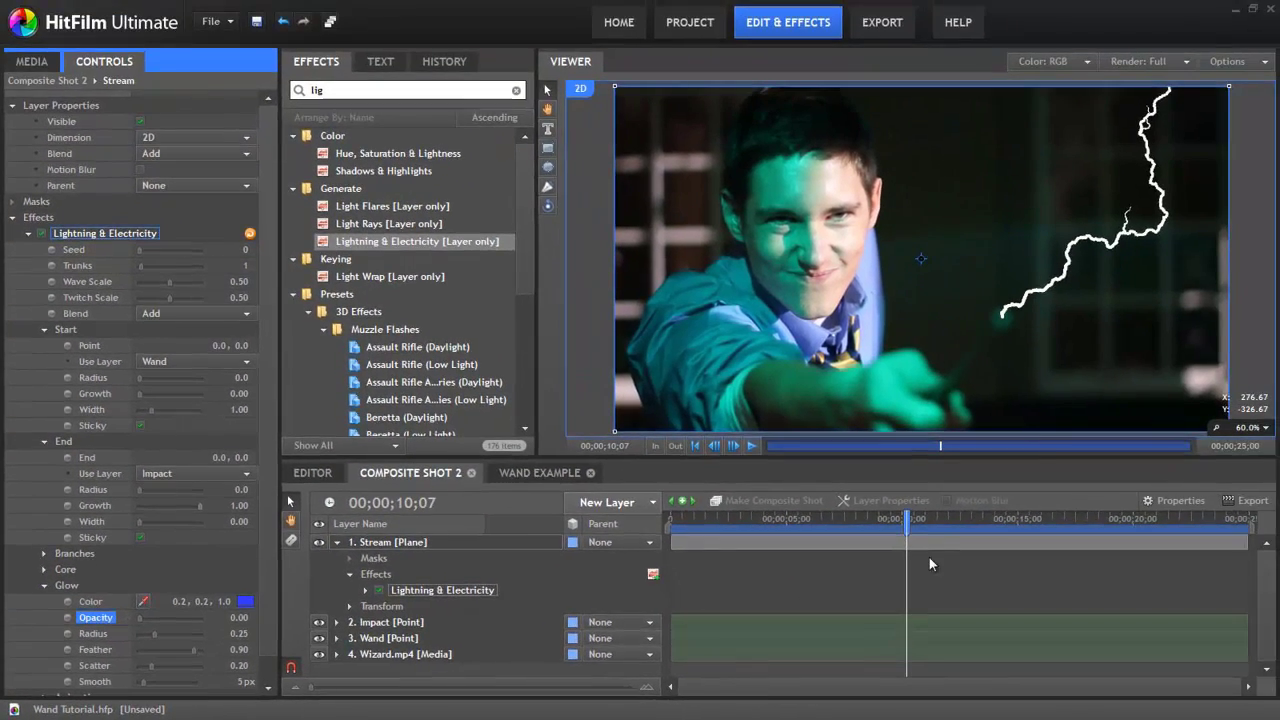
left_click_drag(936, 518, 968, 518)
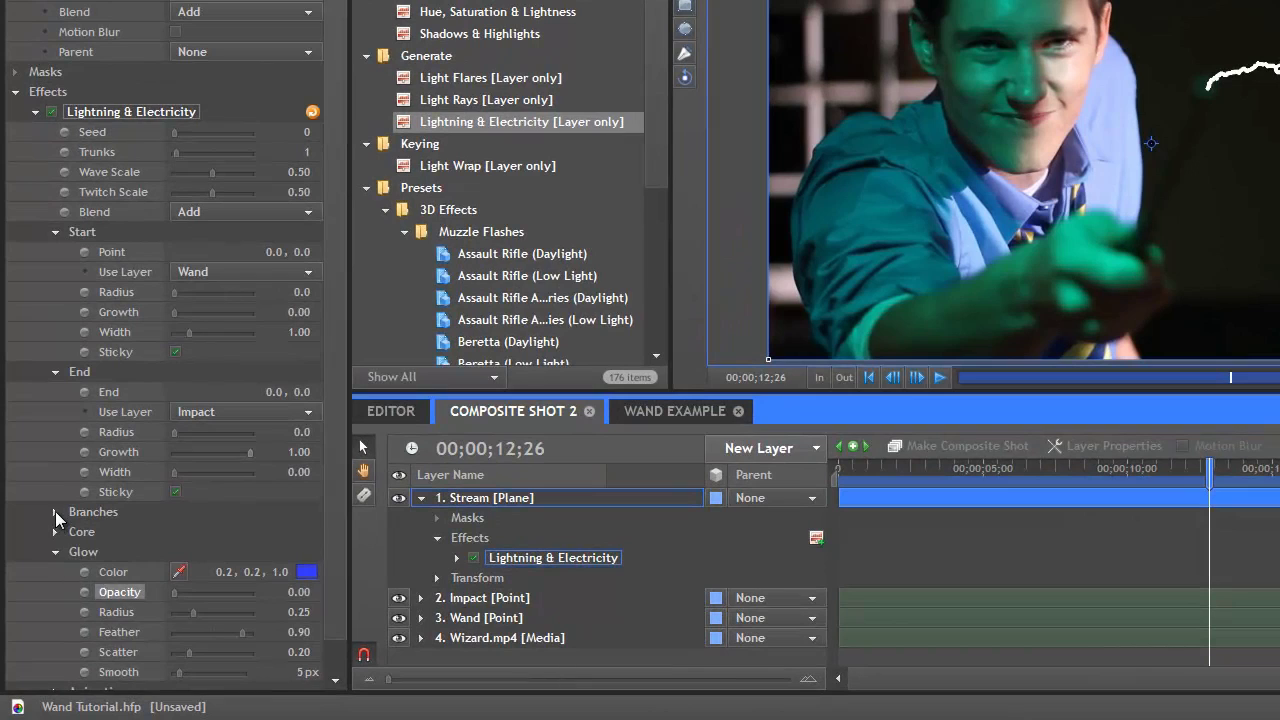
left_click(44, 553)
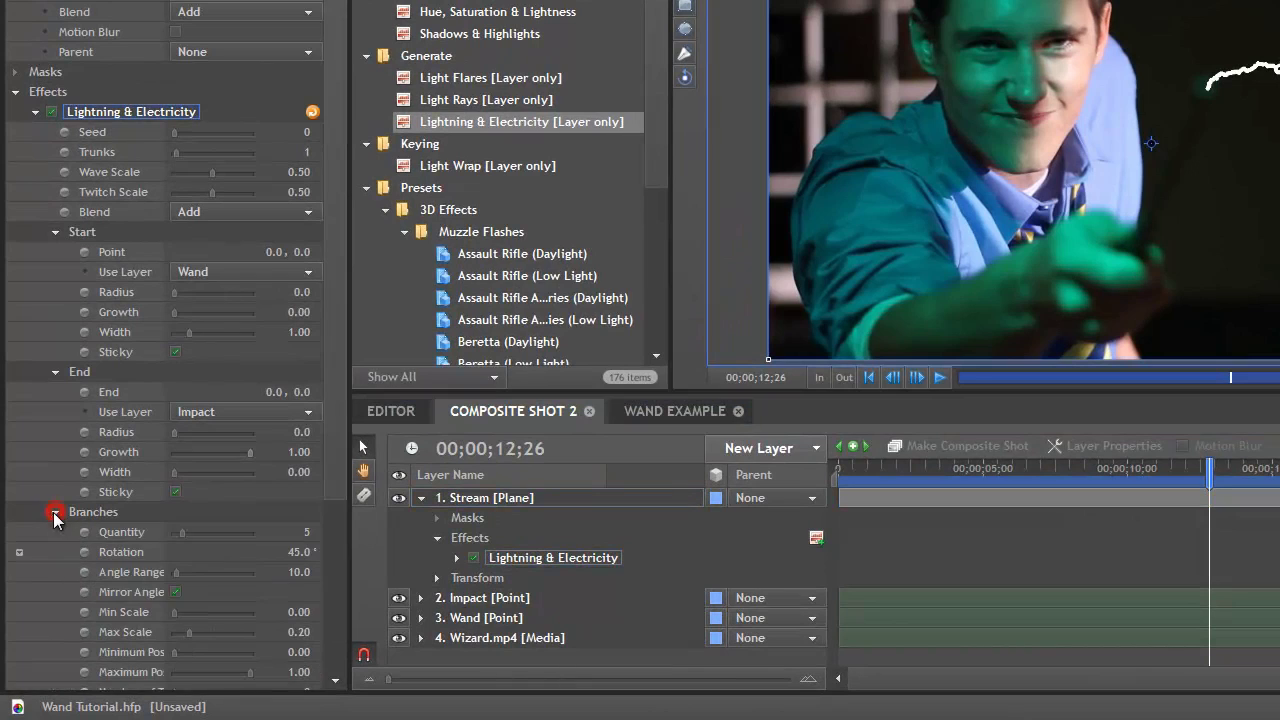
left_click_drag(303, 533, 120, 532)
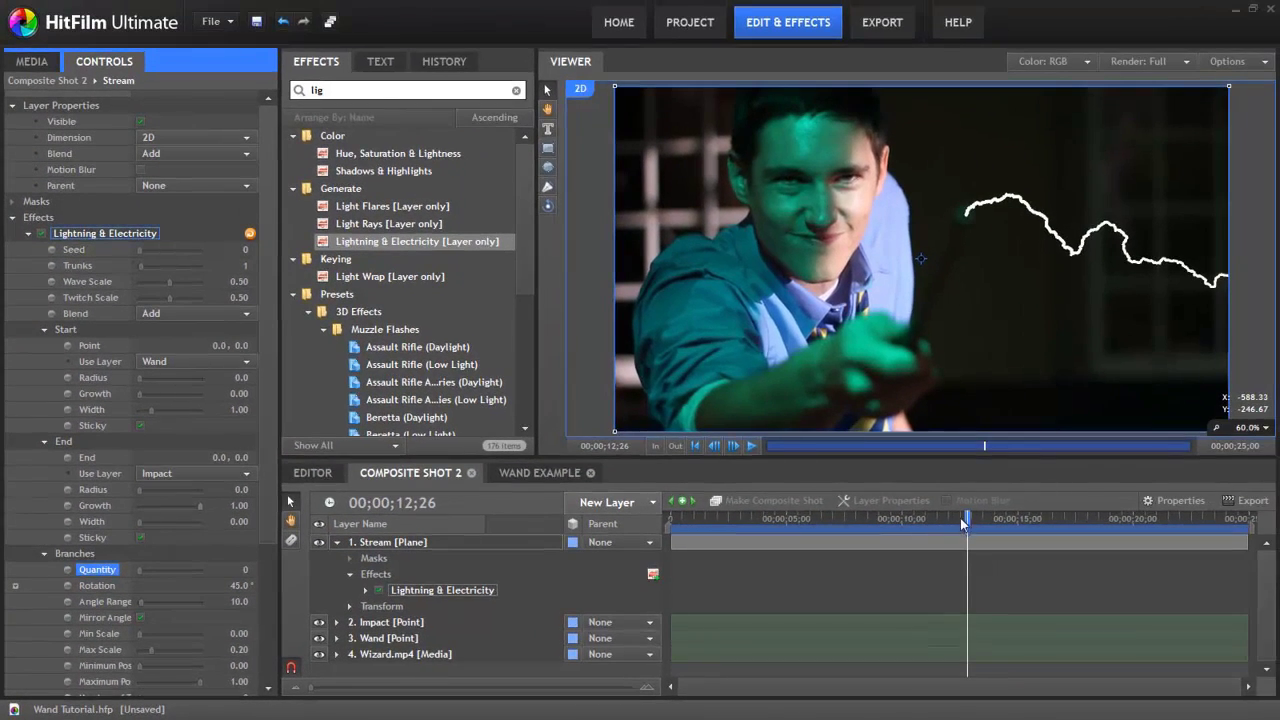
left_click_drag(1011, 509, 1065, 513)
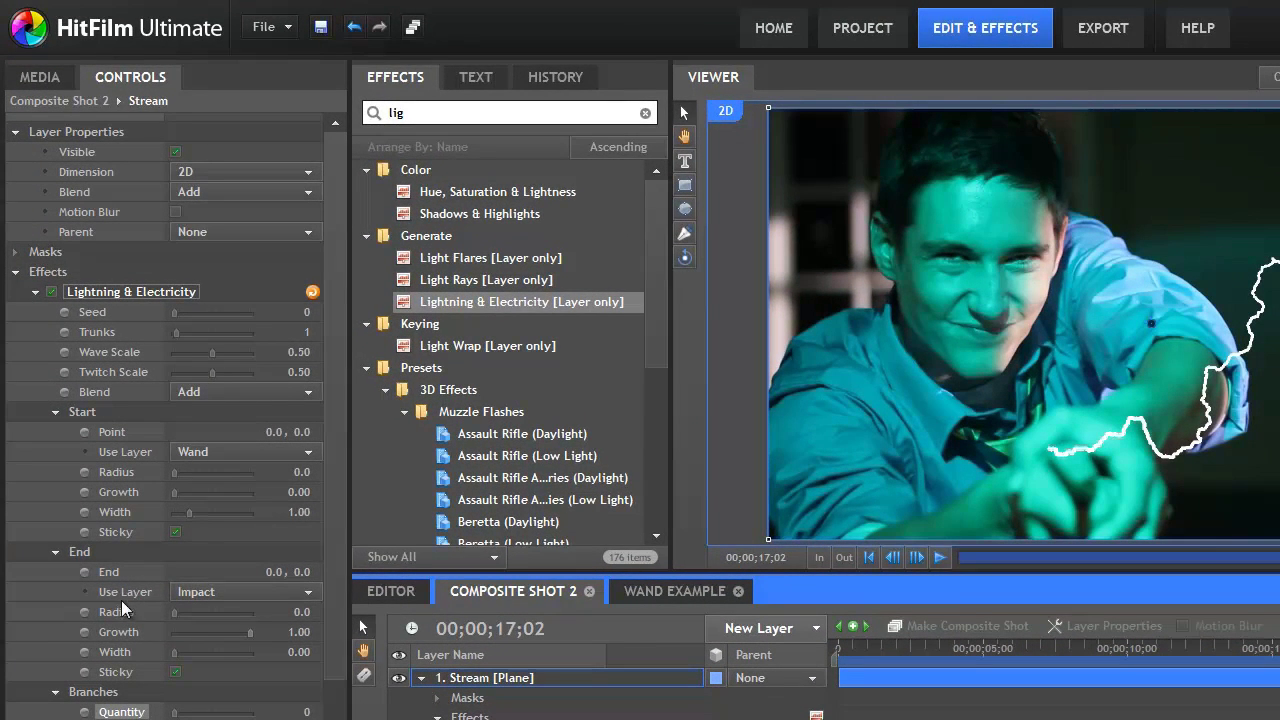
Set End Width 5 and Start Width 1.70, lowering Wave Scale to 0.26 and Twitch Scale to 0.28
left_click_drag(296, 652, 670, 634)
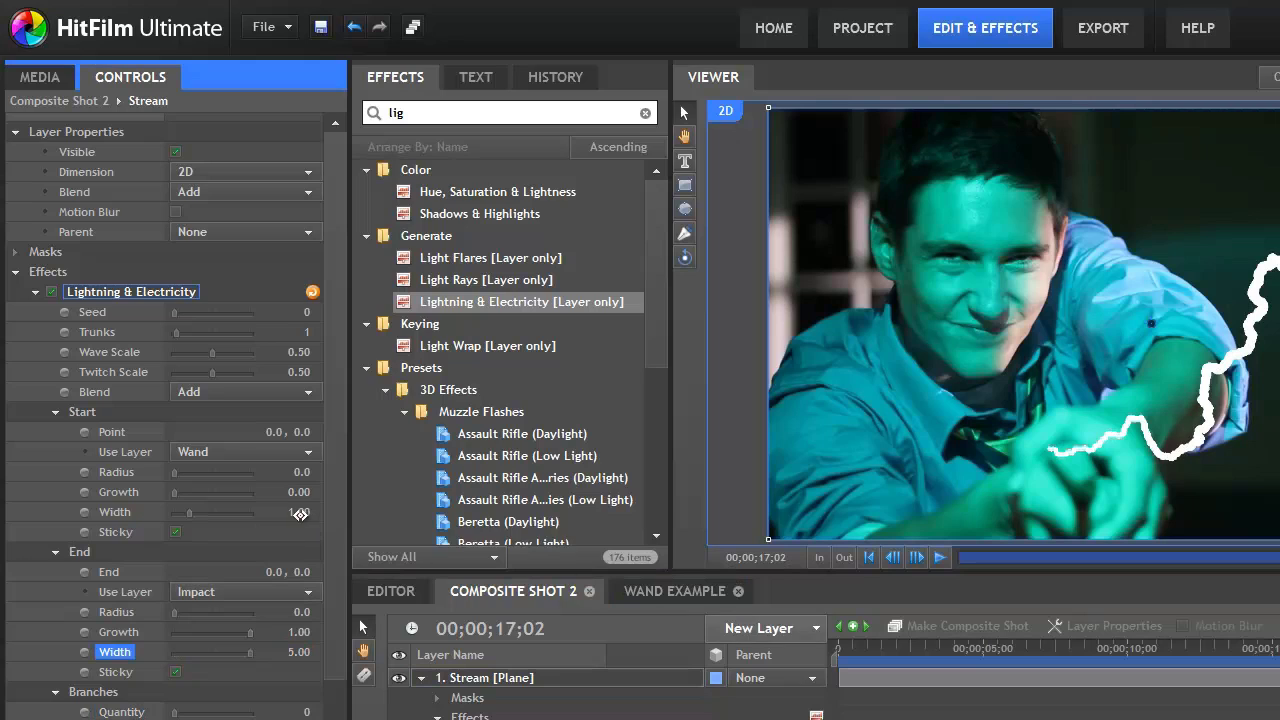
left_click(300, 513)
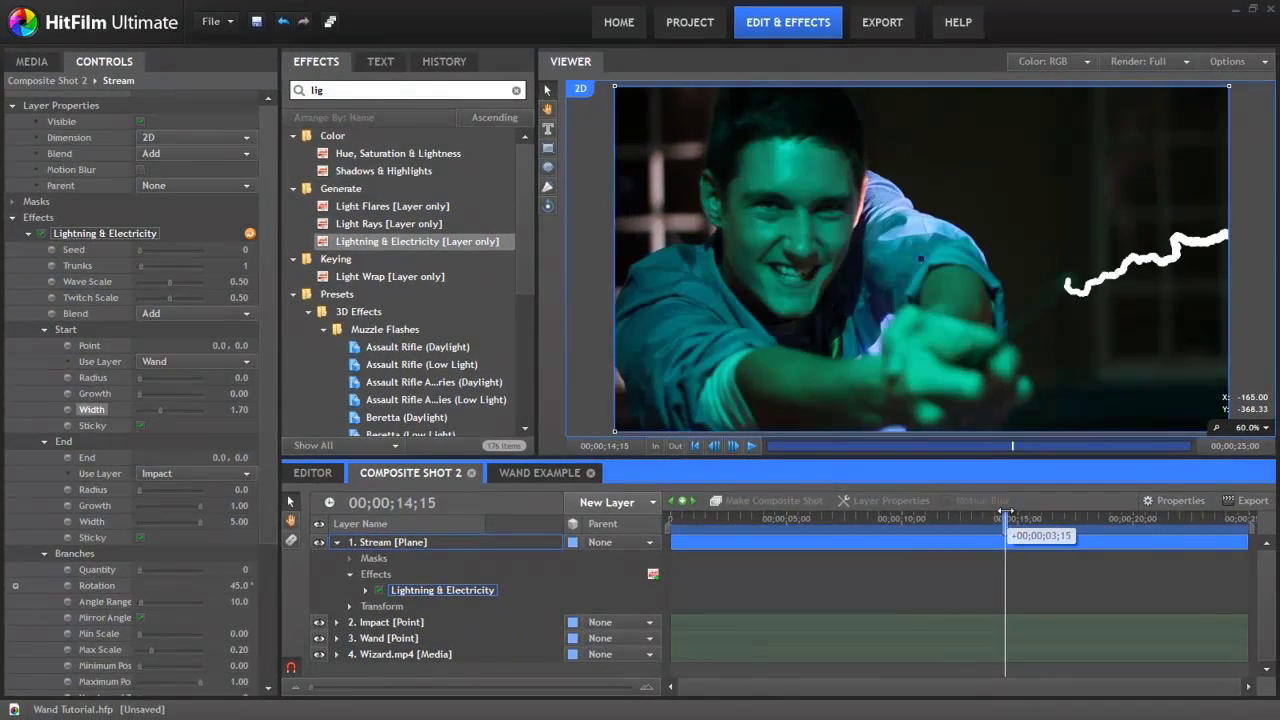
key("space")
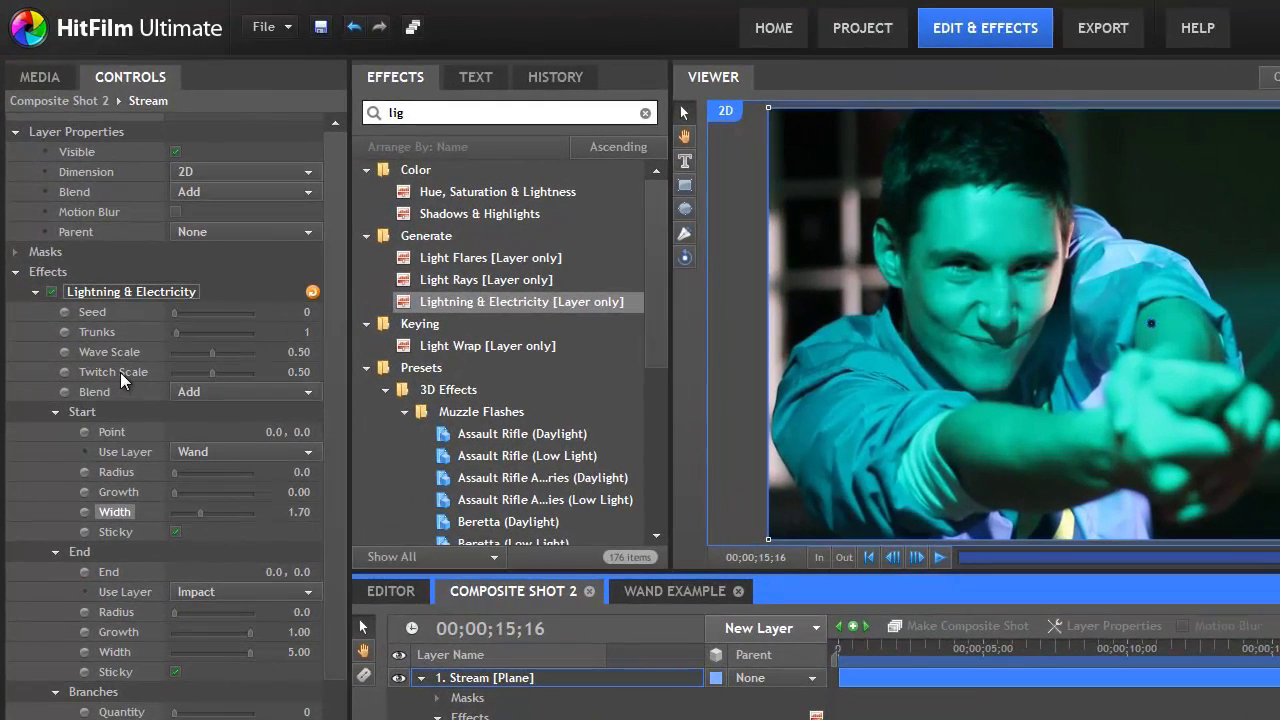
left_click_drag(300, 371, 270, 355)
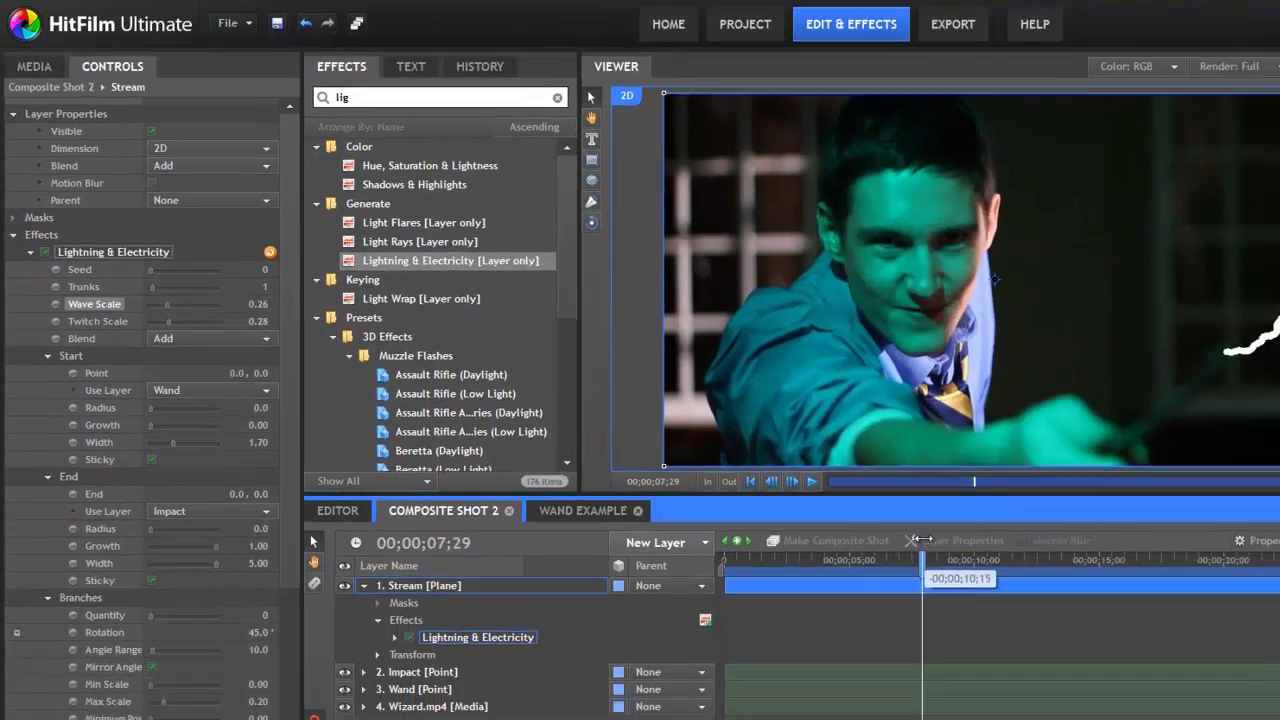
left_click_drag(922, 540, 1027, 529)
left_click_drag(950, 490, 953, 490)
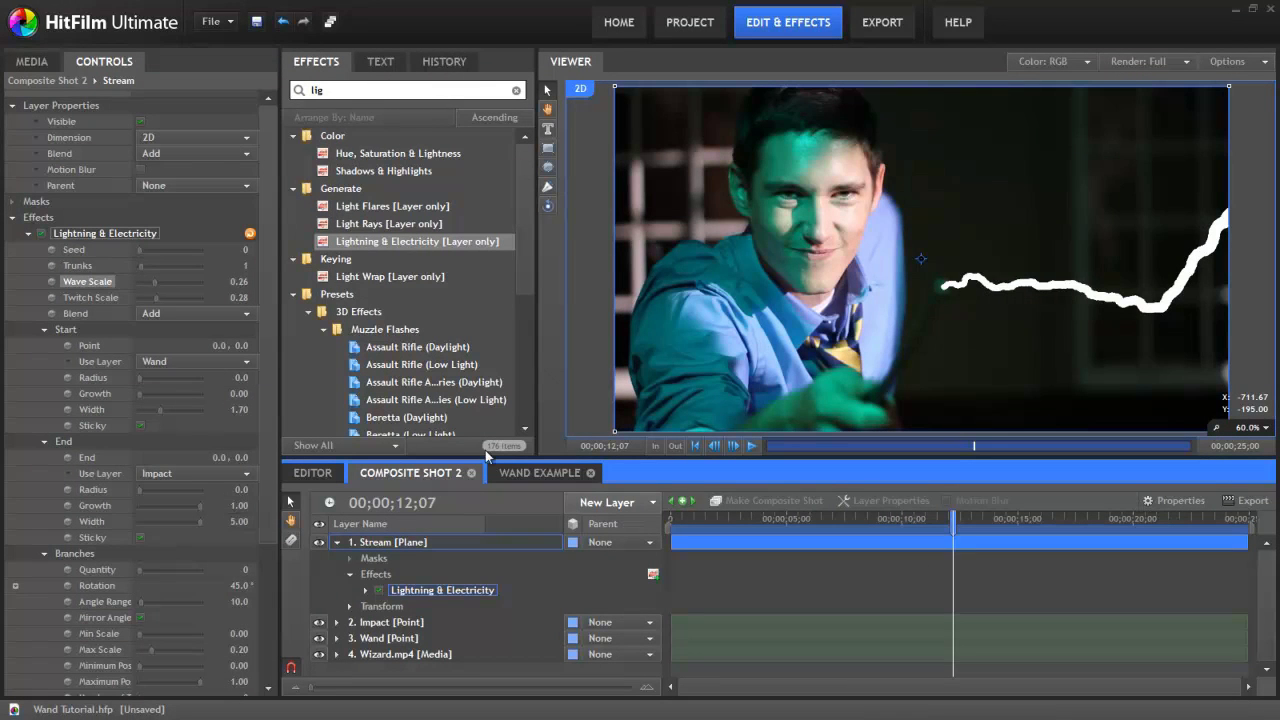
Apply a Blur effect to the Stream layer with a 20 px radius
left_click(352, 88)
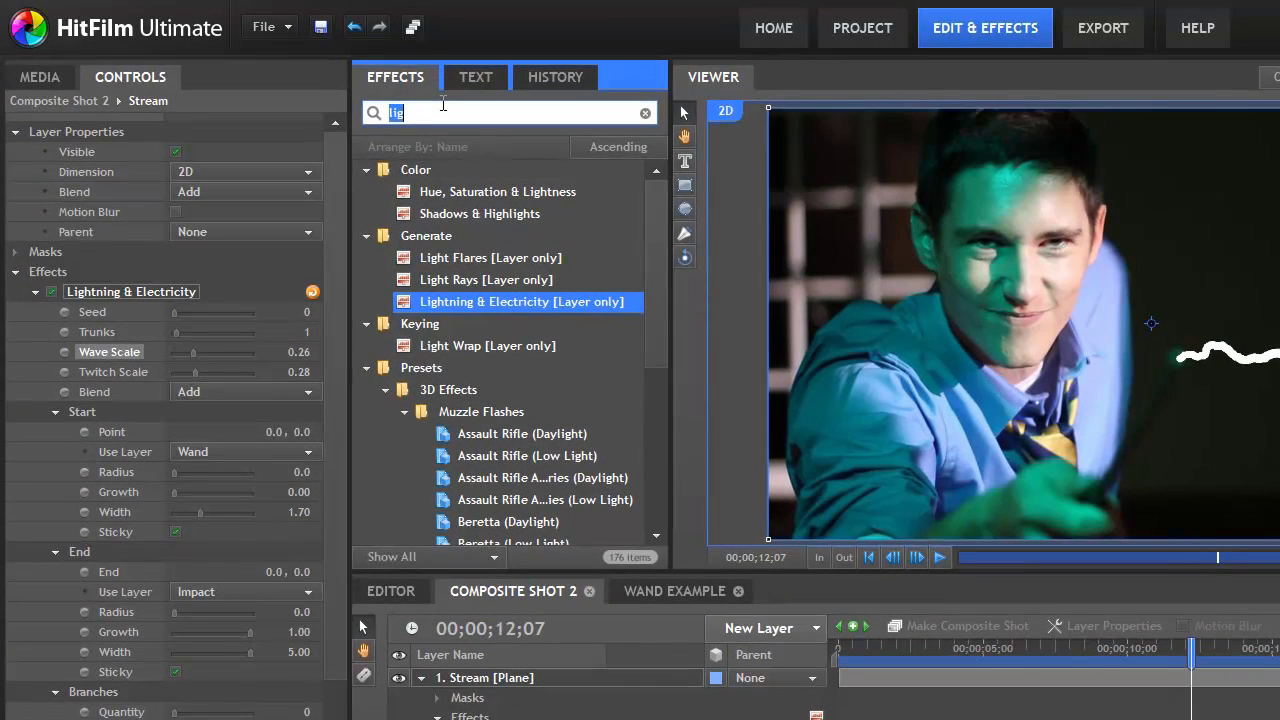
type("blur")
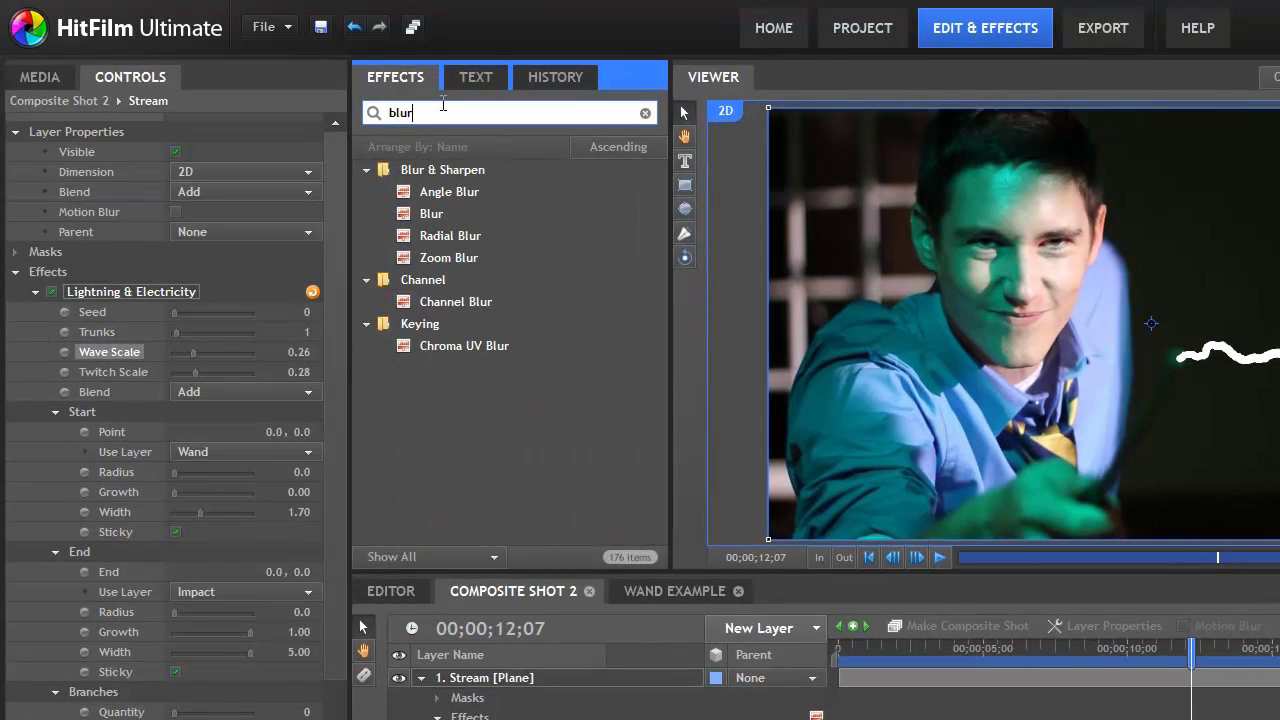
left_click_drag(465, 213, 603, 527)
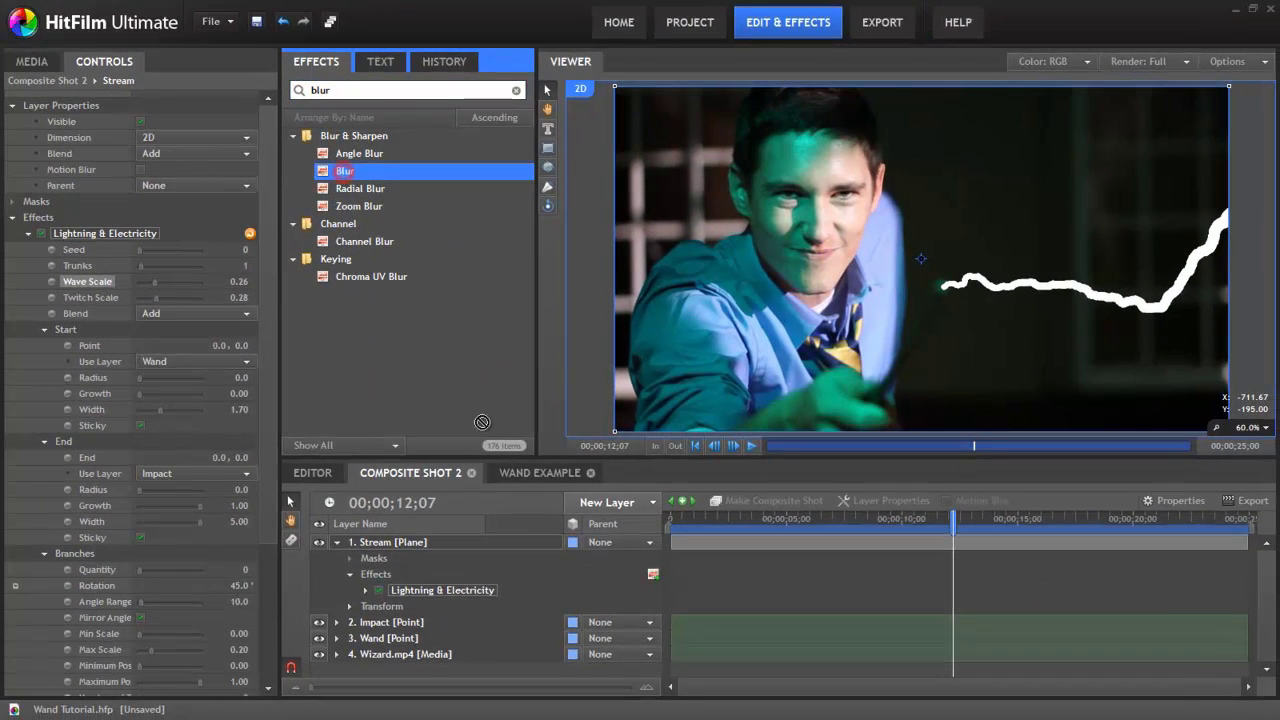
left_click_drag(482, 422, 460, 600)
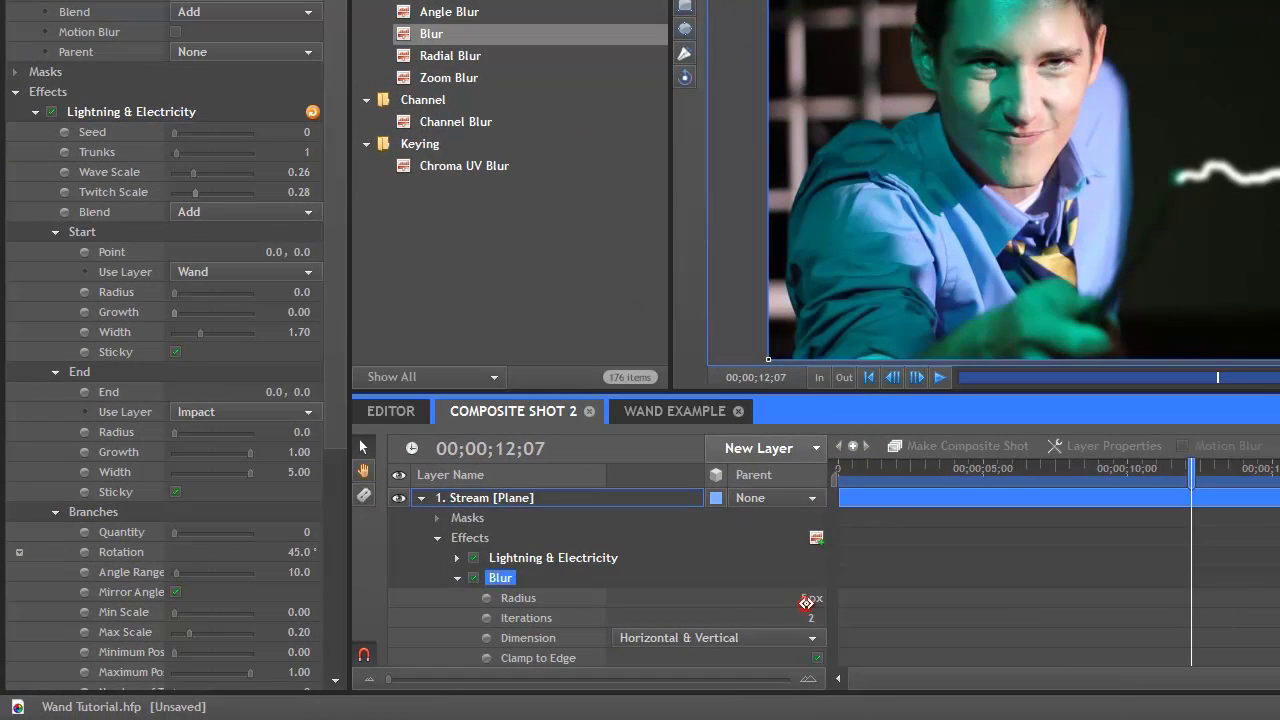
left_click_drag(806, 602, 824, 600)
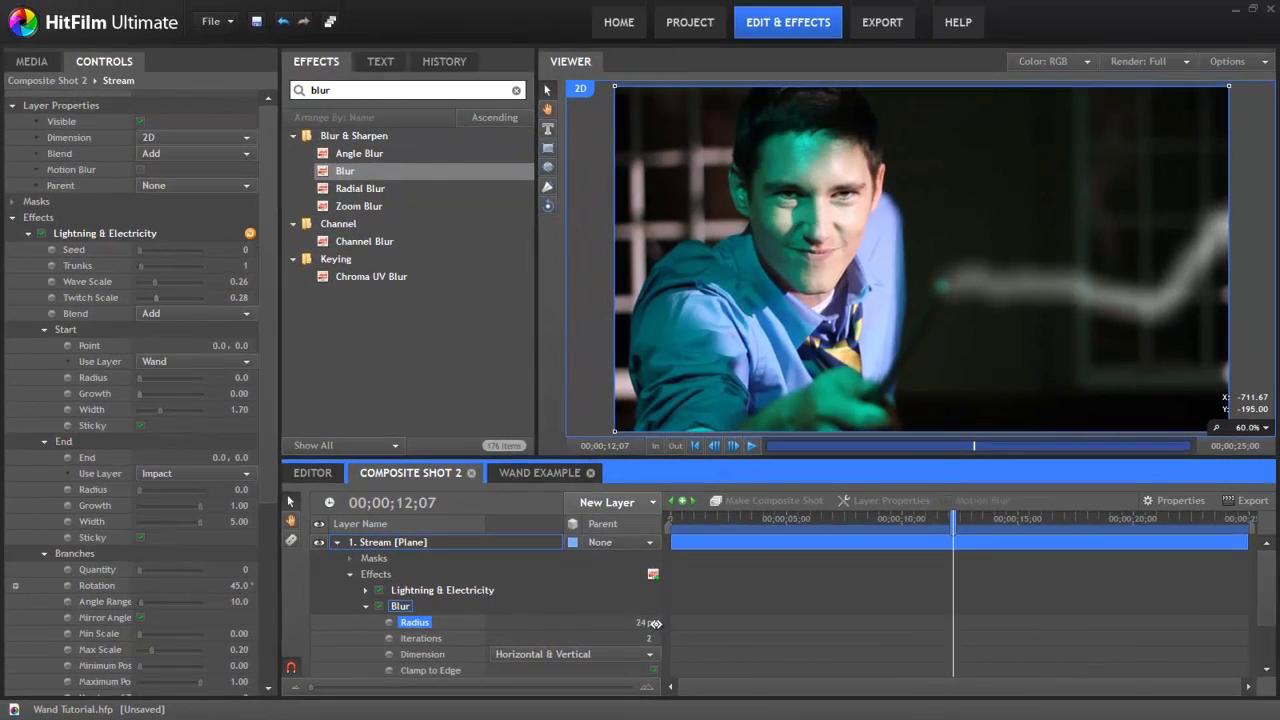
left_click_drag(655, 622, 650, 622)
Add a Threshold effect to the Stream layer and set it to 17%
double_click(348, 89)
type("thr")
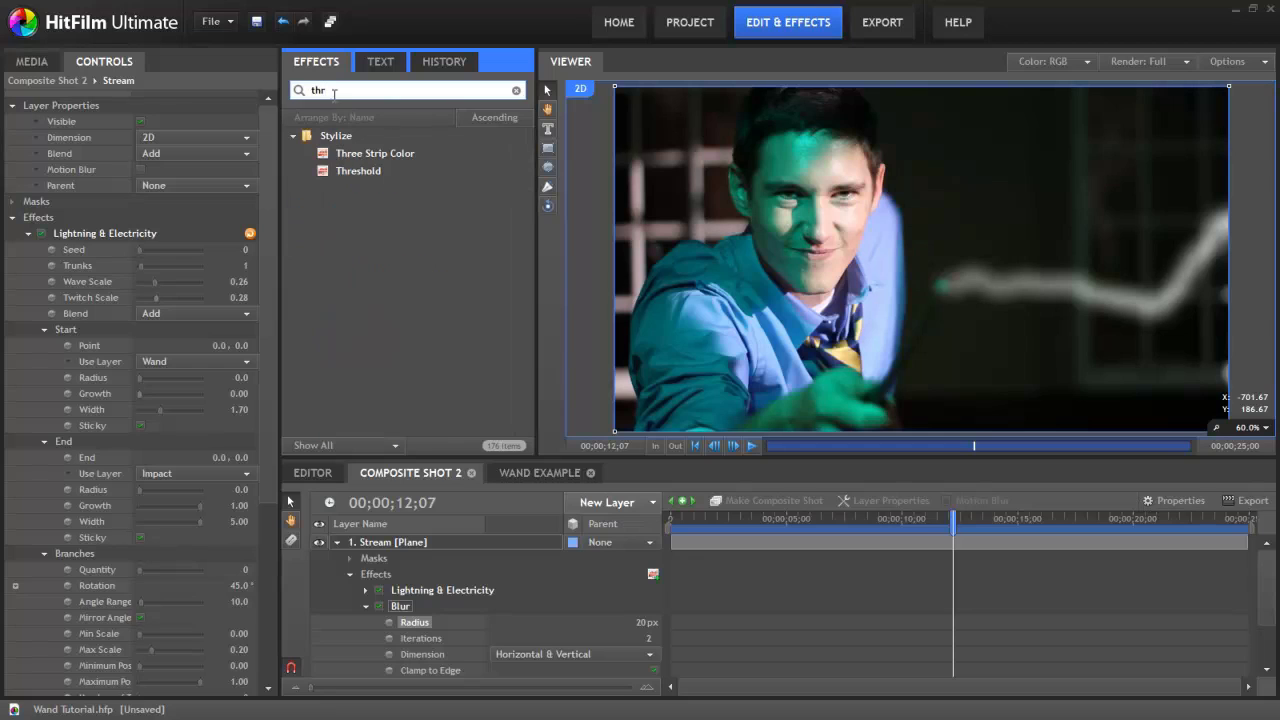
left_click_drag(358, 171, 423, 678)
left_click(365, 606)
left_click(366, 622)
left_click(801, 619)
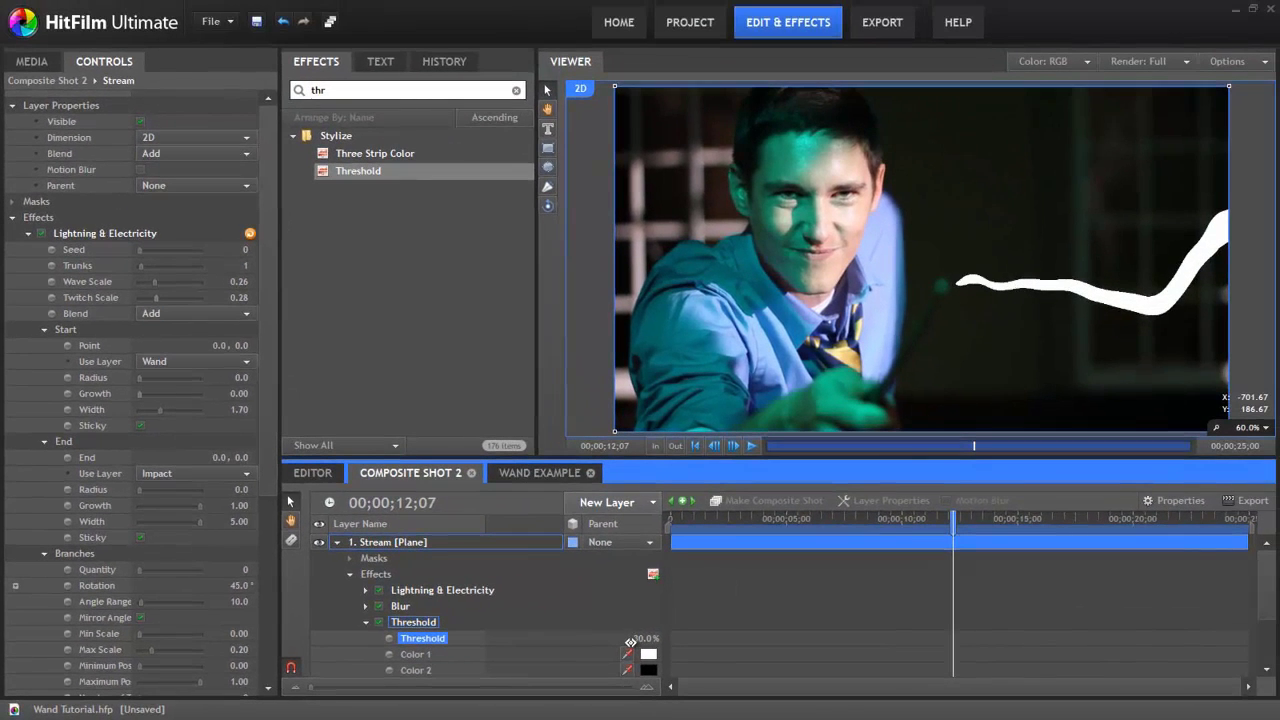
left_click_drag(630, 641, 1222, 254)
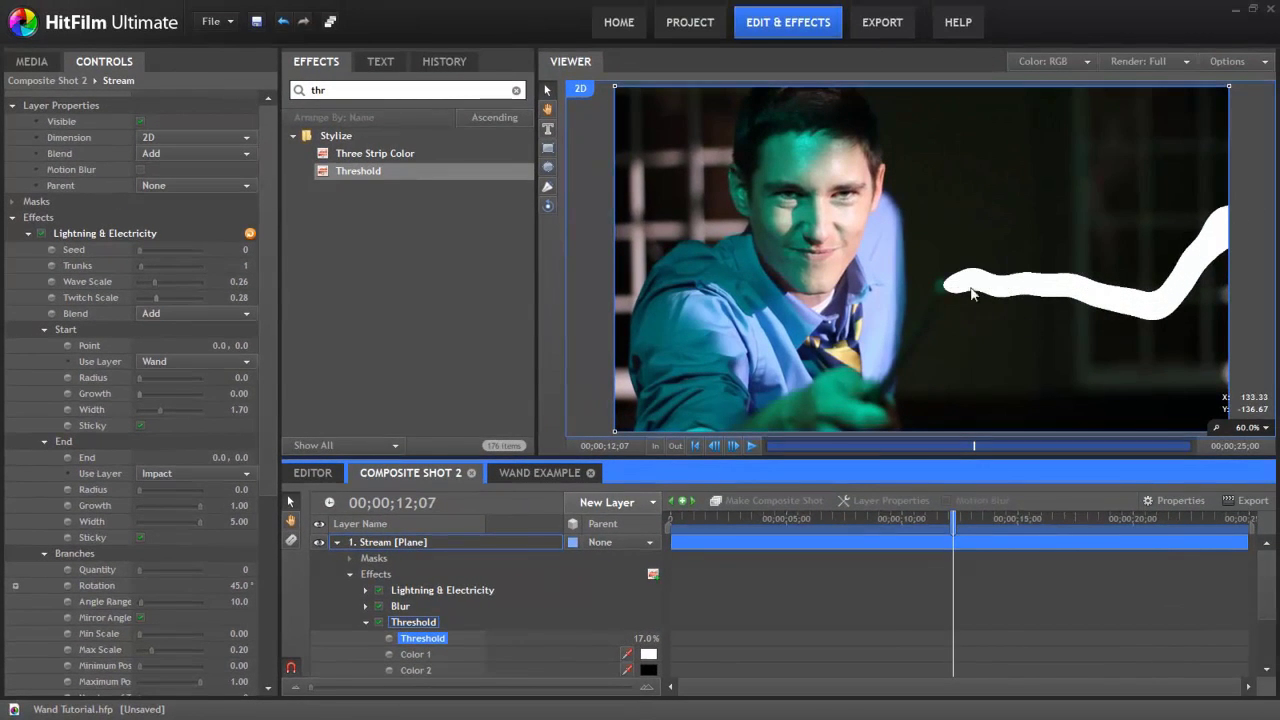
mouse_move(873, 514)
left_mouse_down()
mouse_move(1012, 514)
mouse_move(1067, 483)
left_mouse_up()
Apply a second Blur effect to the Stream layer
key("space")
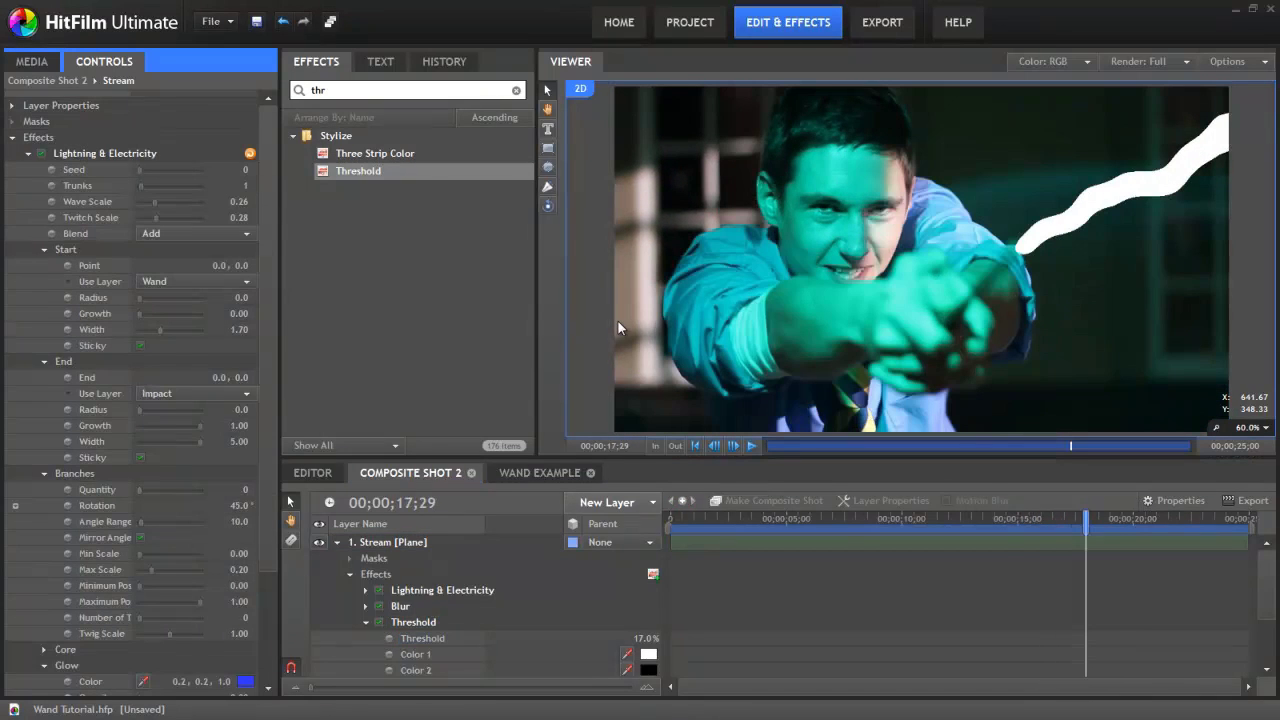
left_click(366, 622)
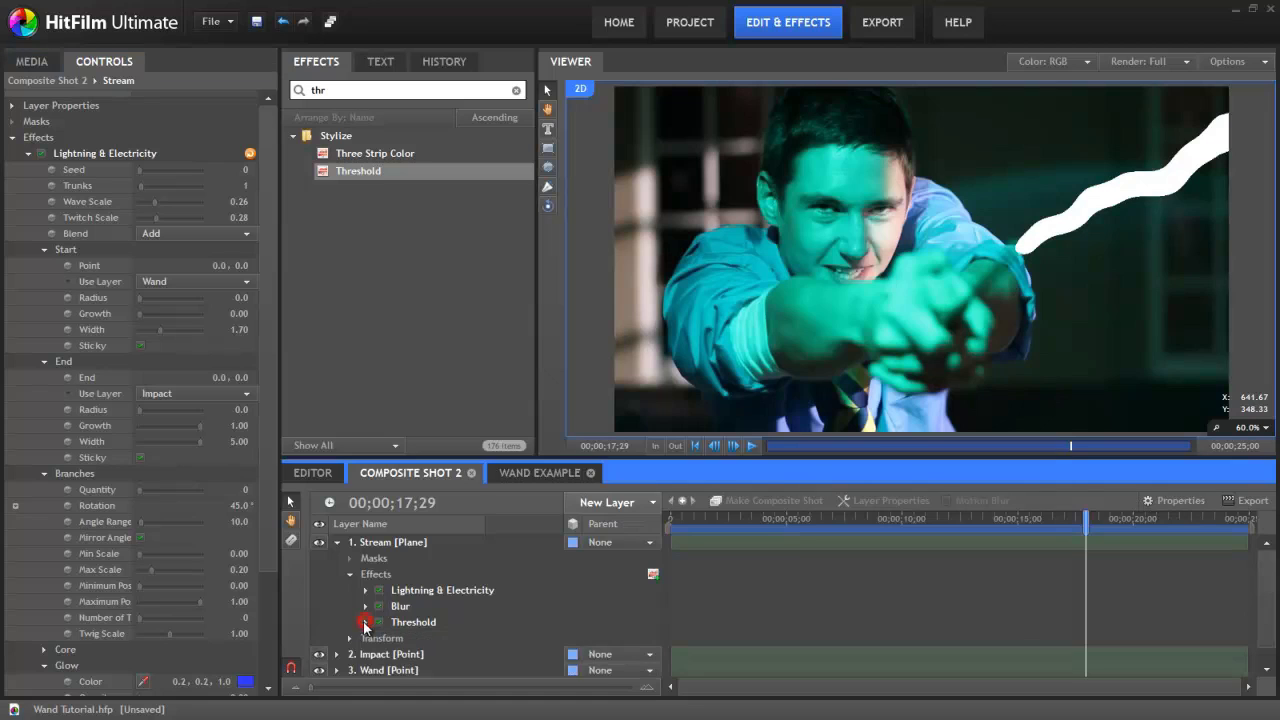
double_click(363, 88)
type("blur")
left_click_drag(345, 171, 471, 622)
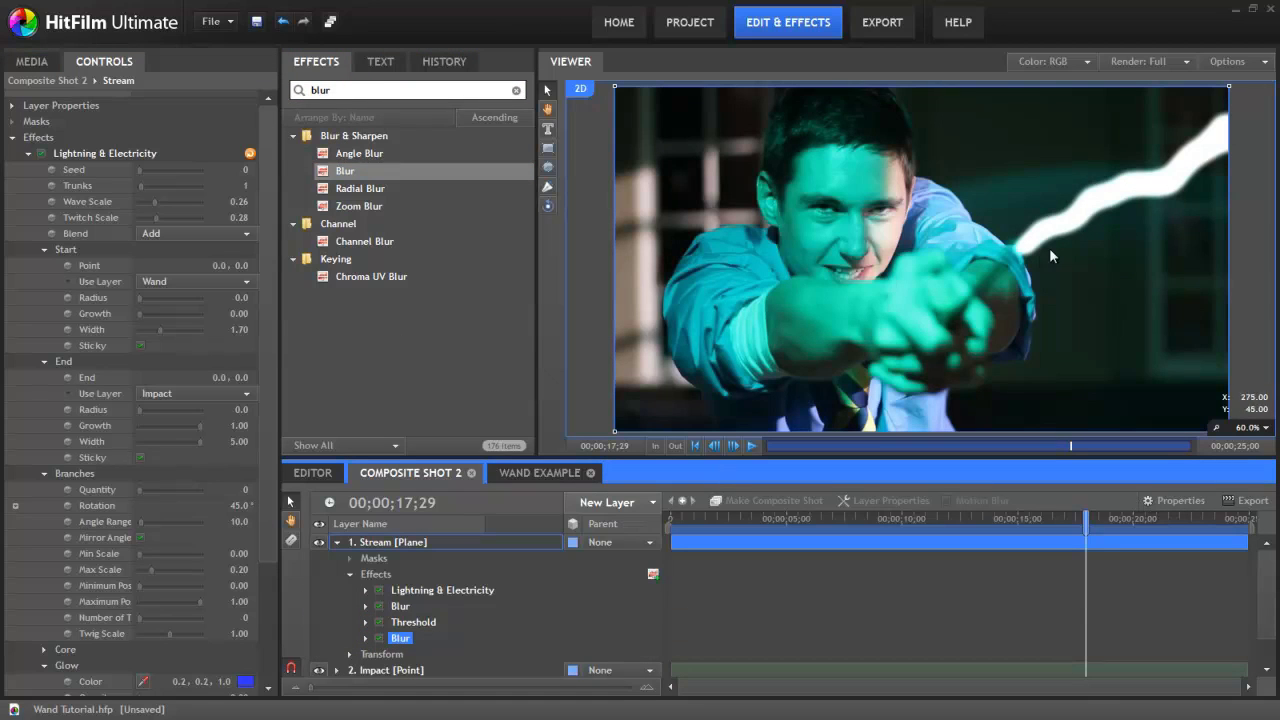
Add Diffuse to the Stream layer with Radius 84 and Opacity 0.65
double_click(343, 91)
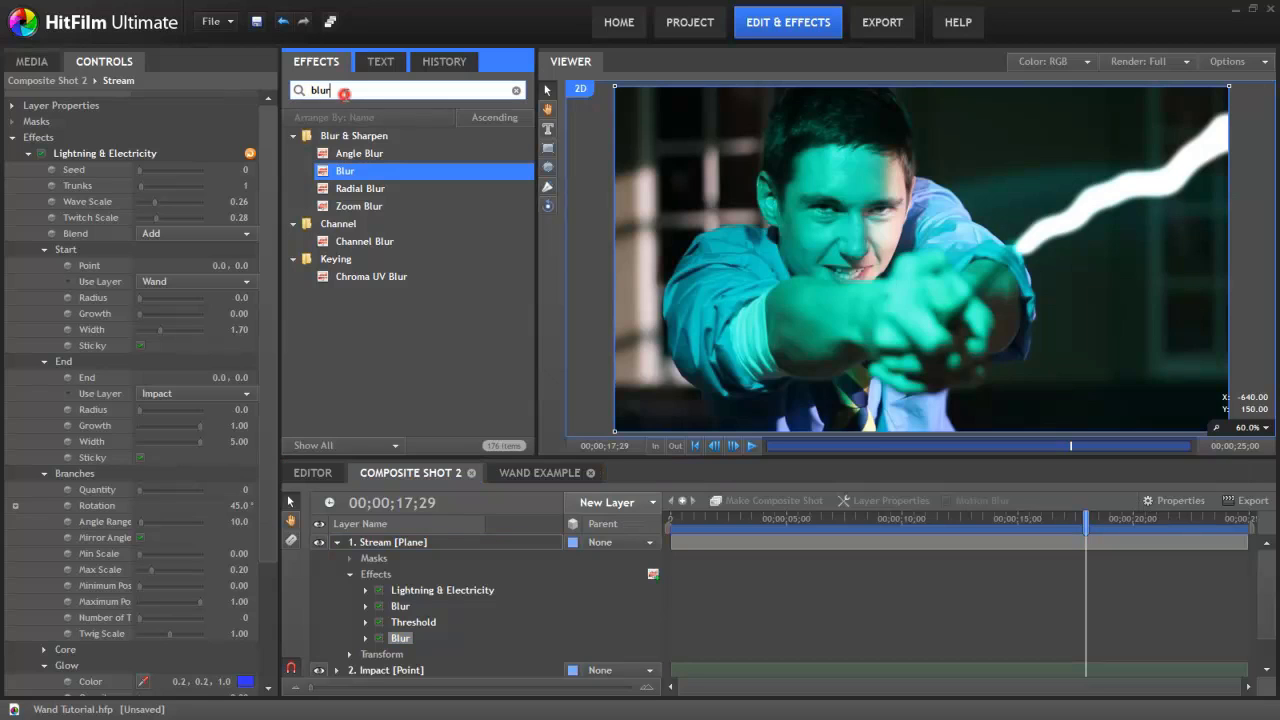
type("di")
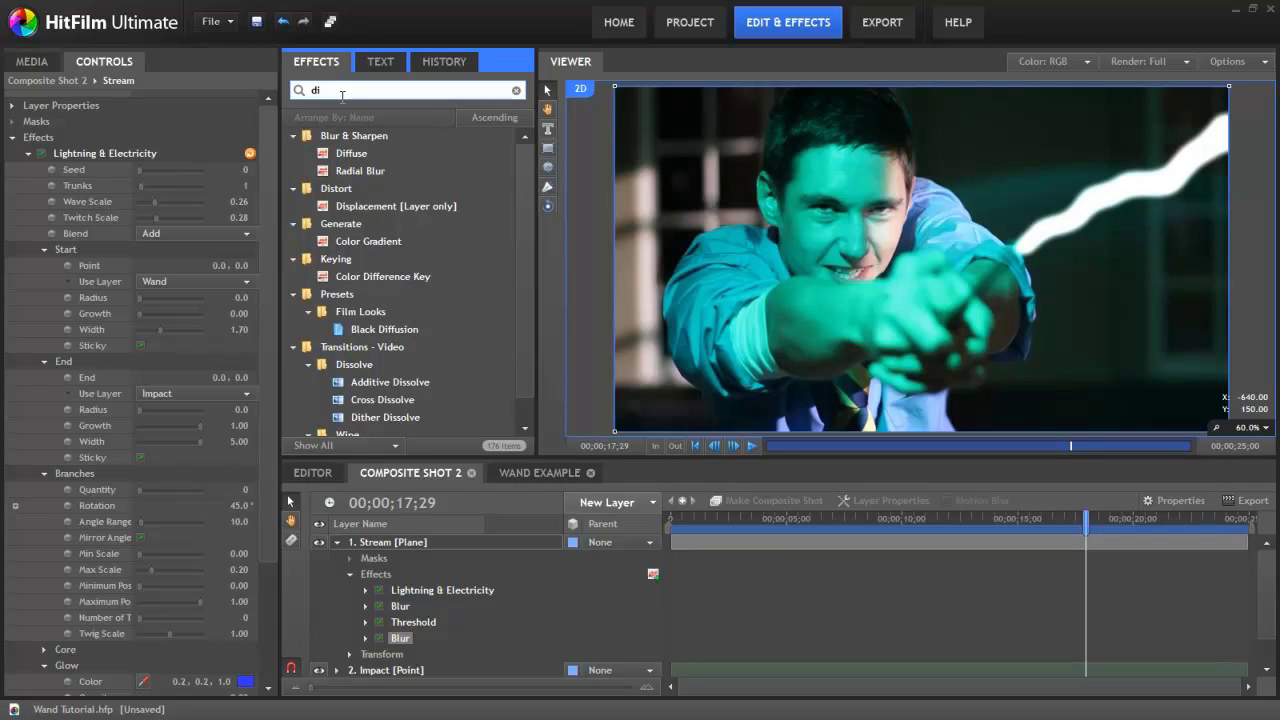
left_click_drag(351, 153, 476, 645)
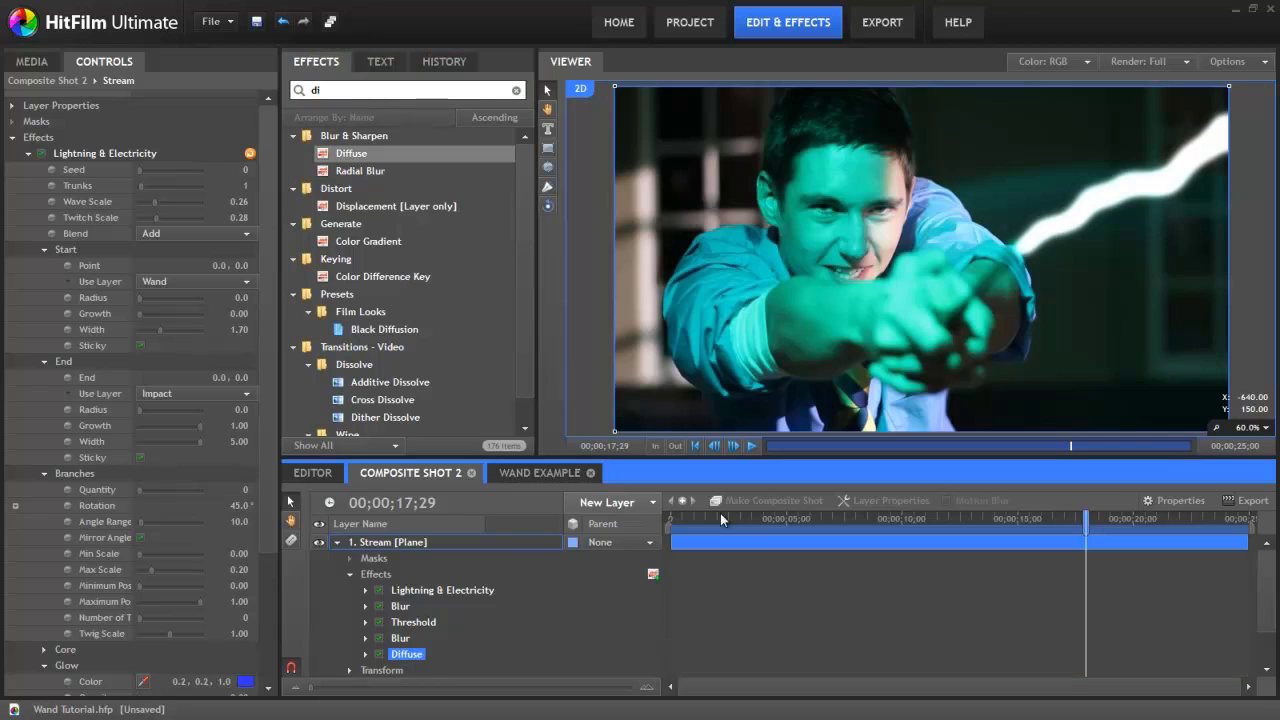
scroll(496, 603, "down", 2)
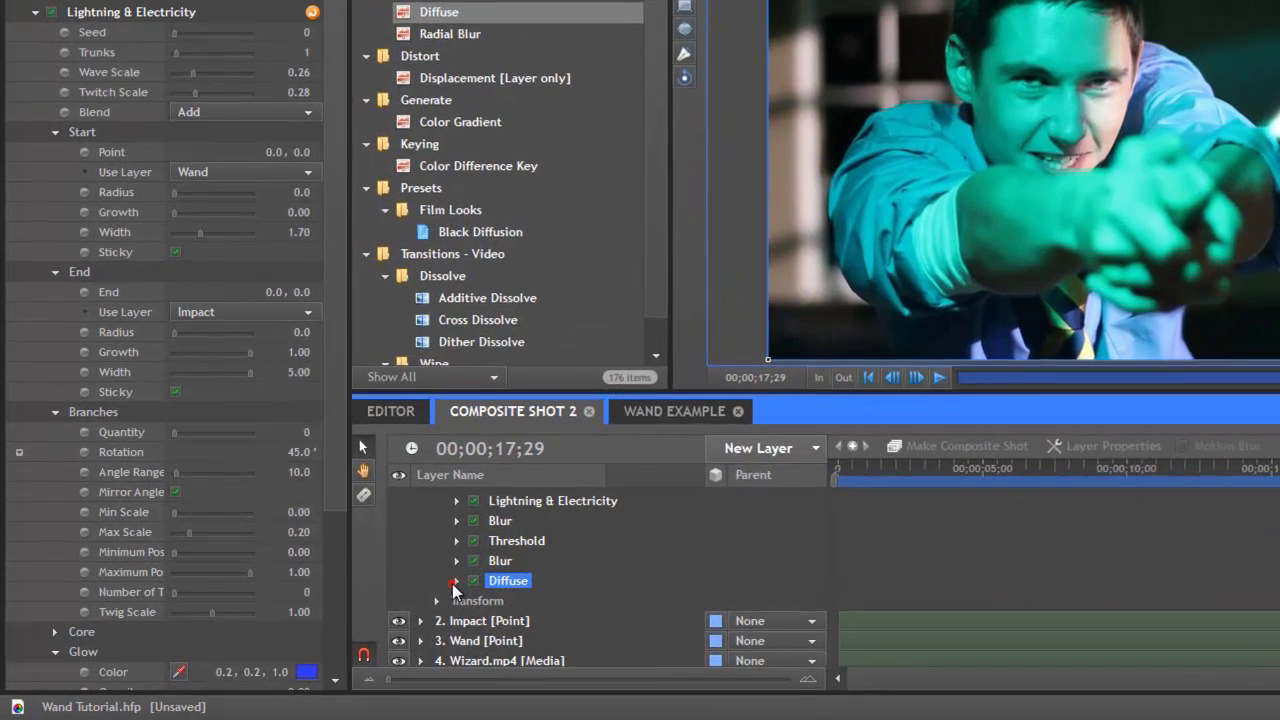
left_click(366, 606)
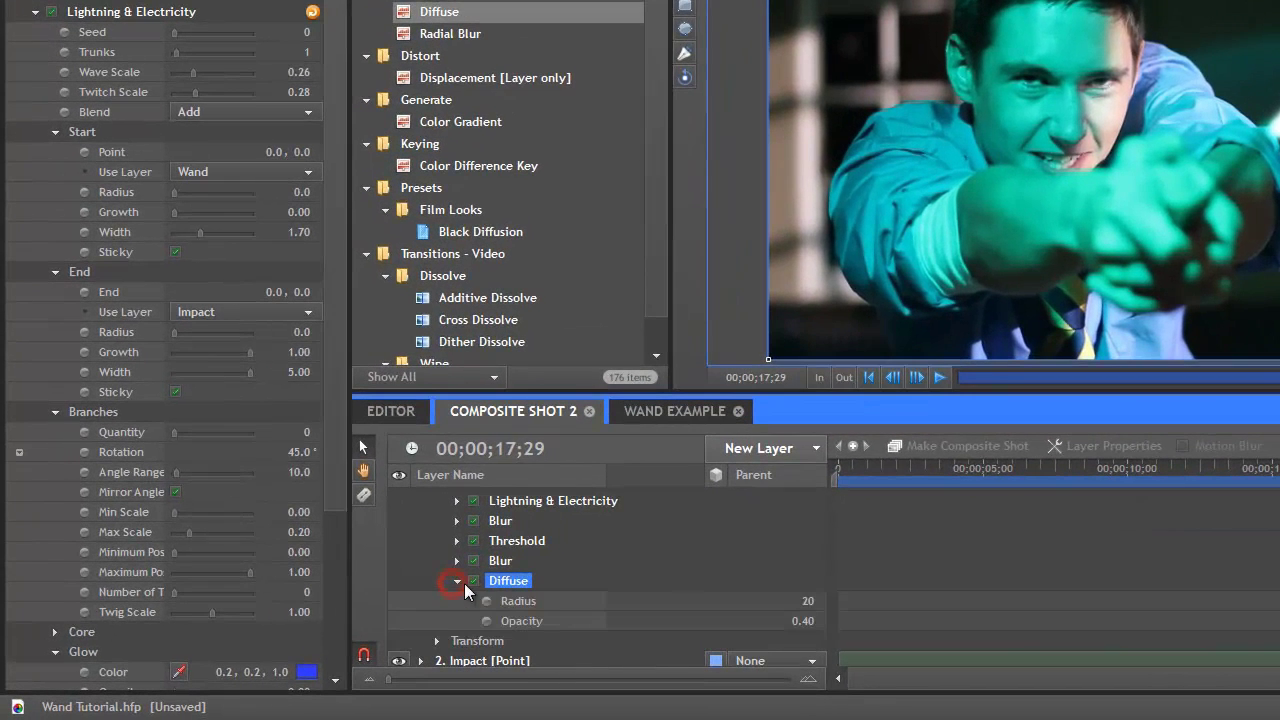
left_click_drag(805, 607, 819, 605)
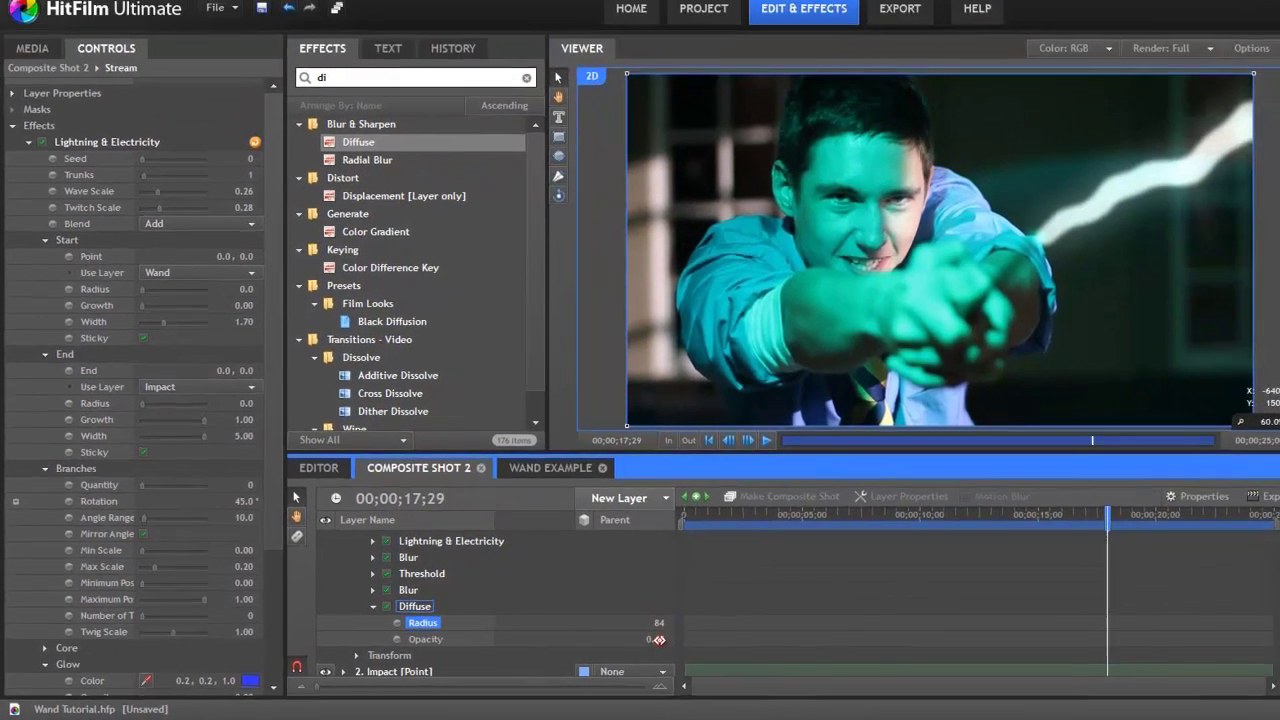
left_click(810, 621)
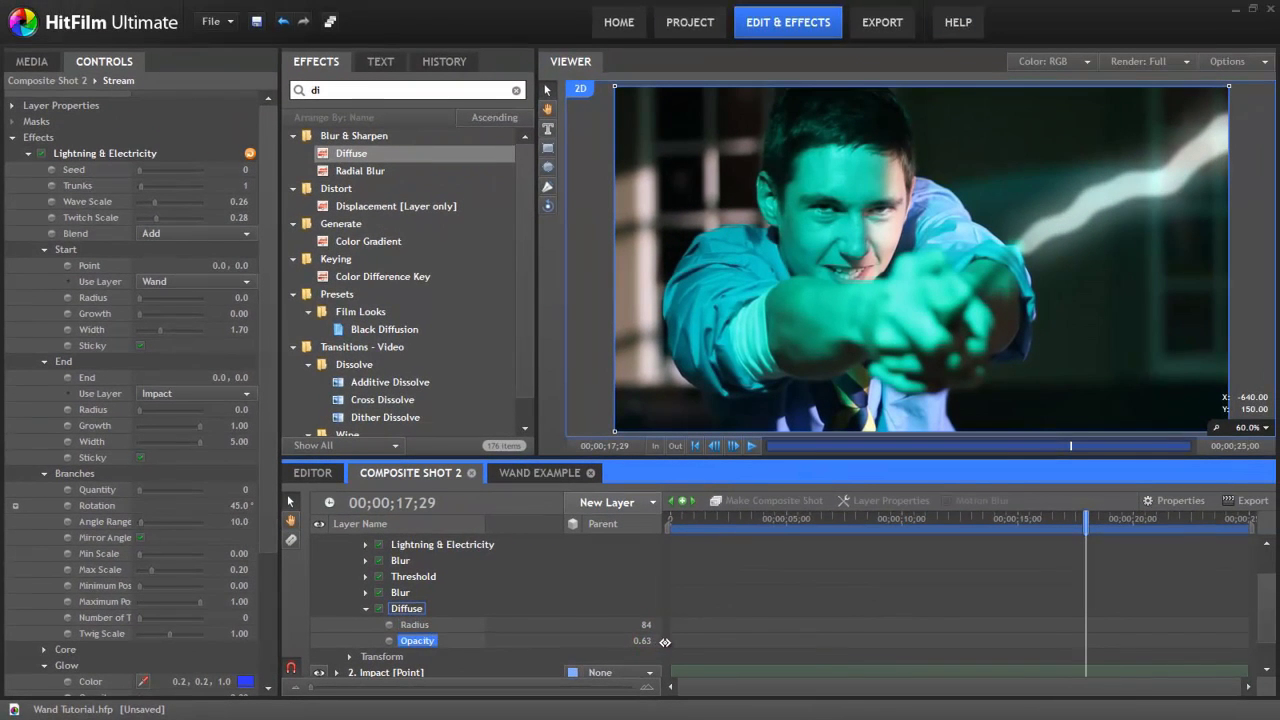
left_click_drag(1077, 519, 998, 533)
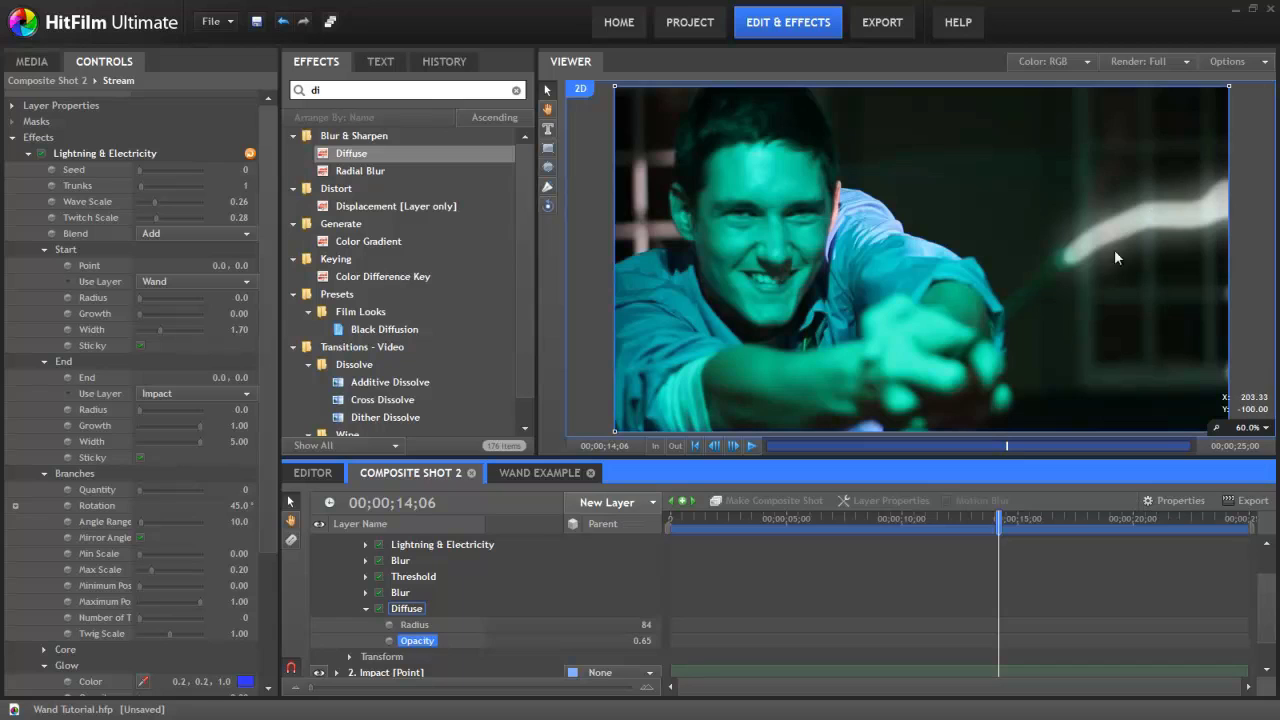
Add an Exposure effect at 1.20 to the Stream layer and widen Diffuse Radius to 125
left_click(326, 90)
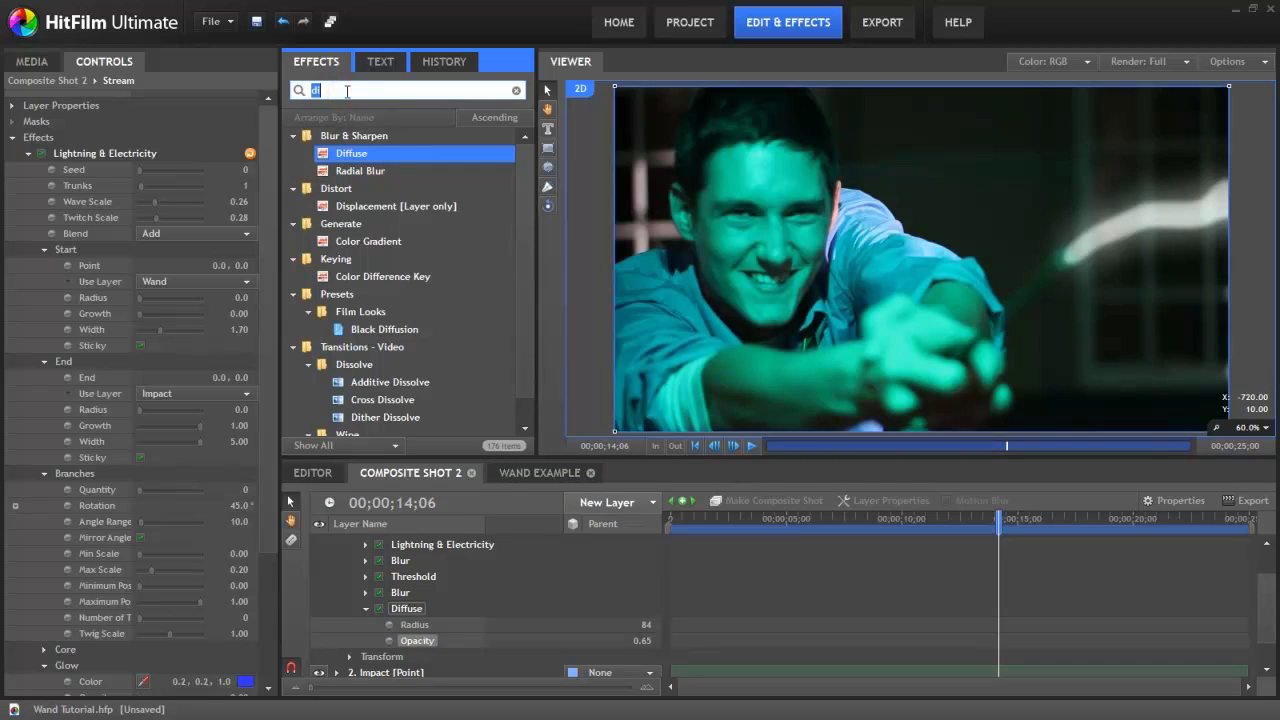
type("ex")
left_click_drag(358, 205, 445, 648)
left_click(366, 623)
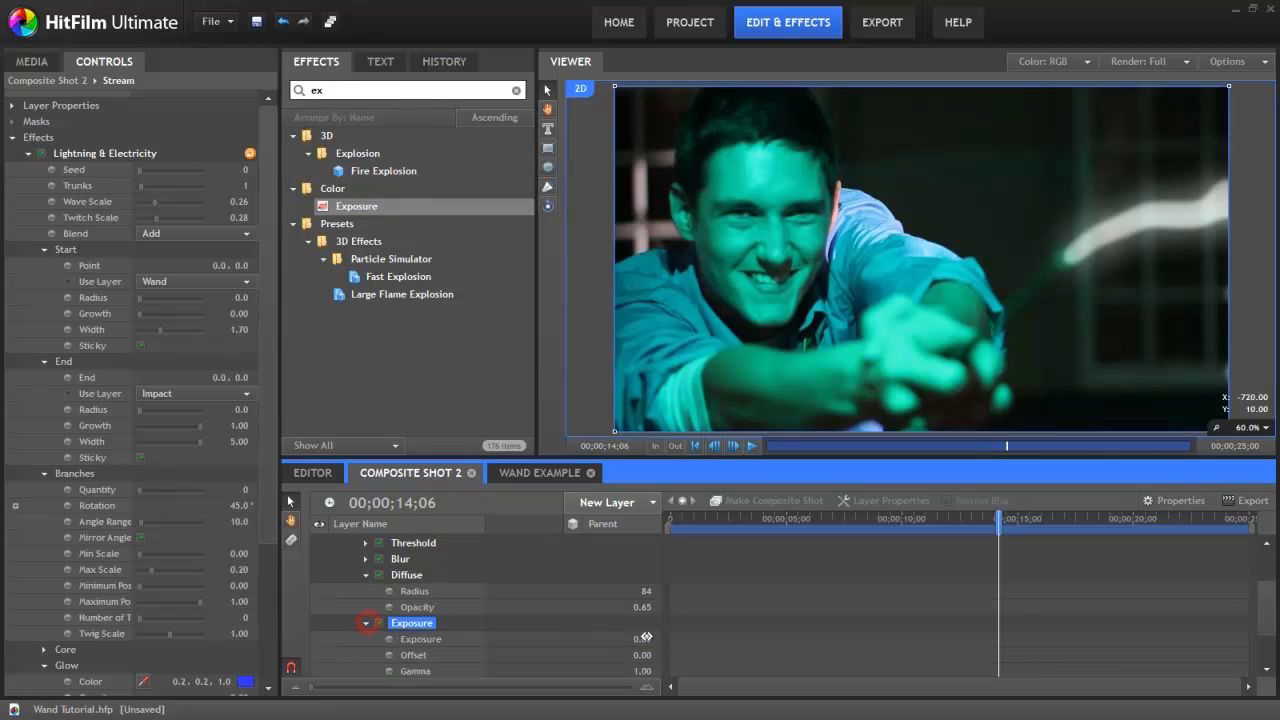
left_click_drag(637, 640, 640, 640)
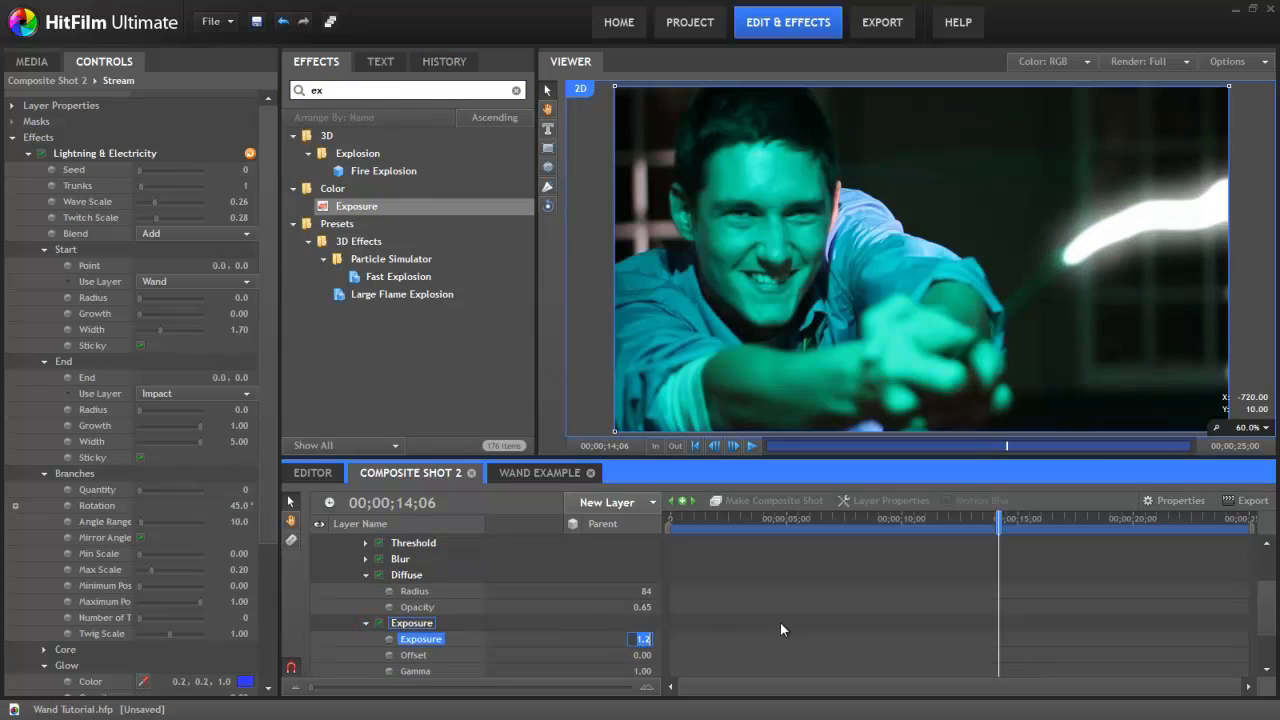
left_click_drag(998, 520, 1056, 526)
left_click_drag(650, 595, 678, 588)
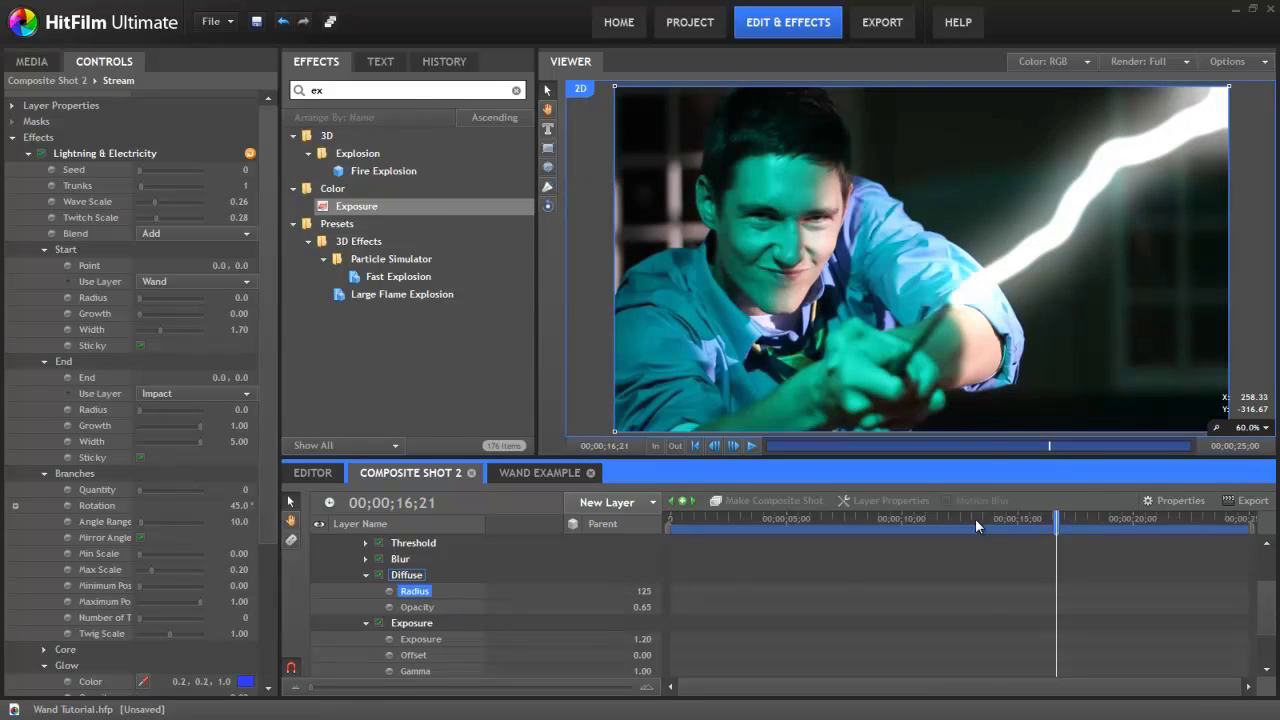
left_click_drag(977, 518, 1061, 520)
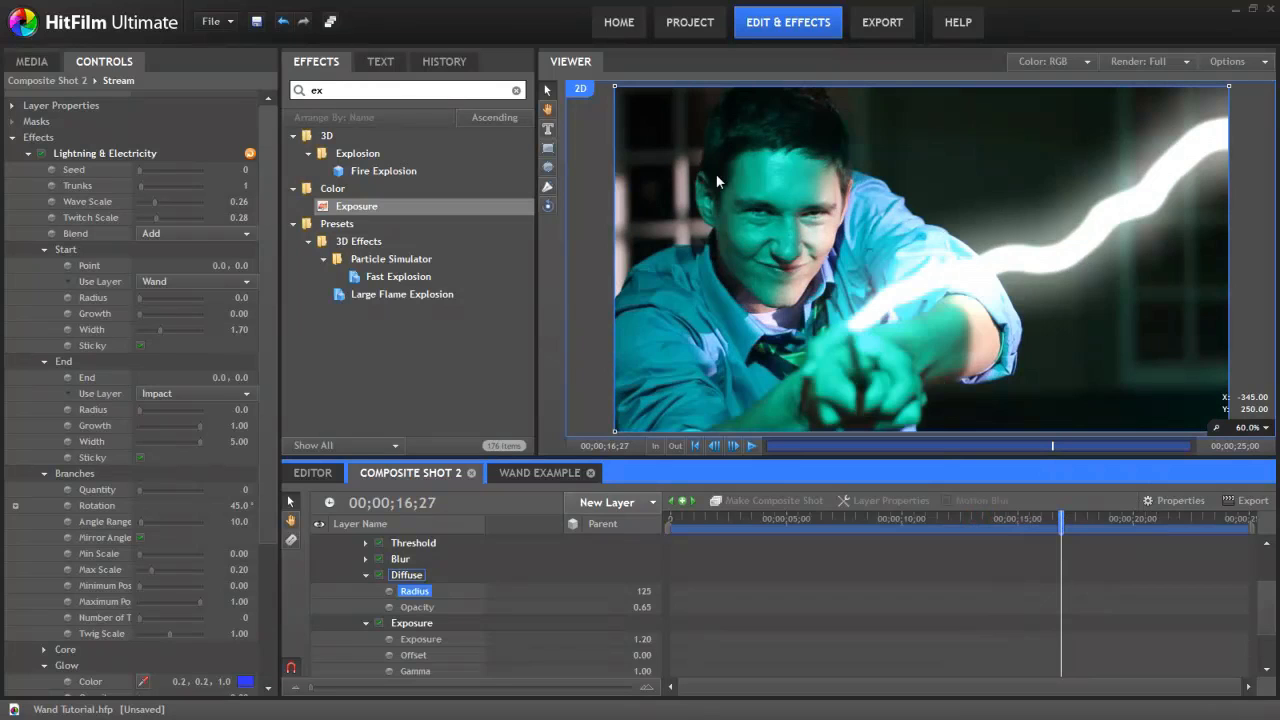
Apply Color Correction Wheels to the Stream layer and tint all three wheels toward cyan-green
double_click(334, 90)
type("col")
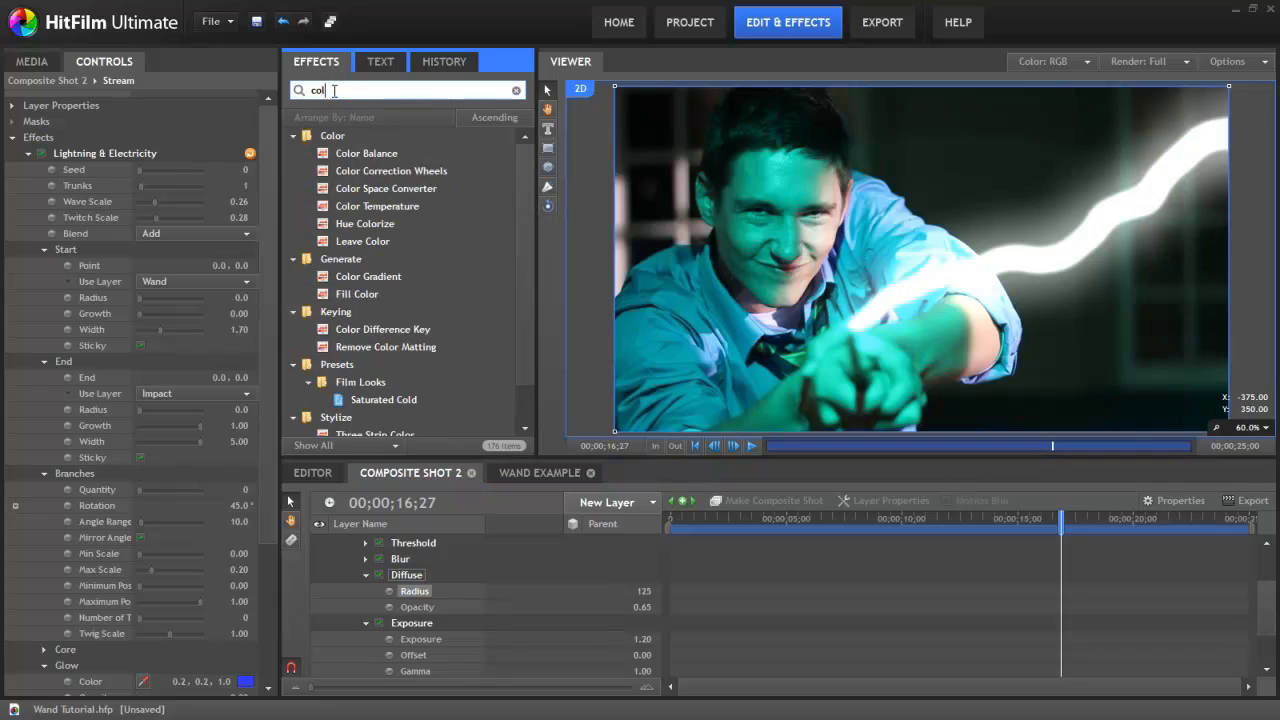
left_click_drag(390, 171, 455, 641)
scroll(253, 280, "down", 10)
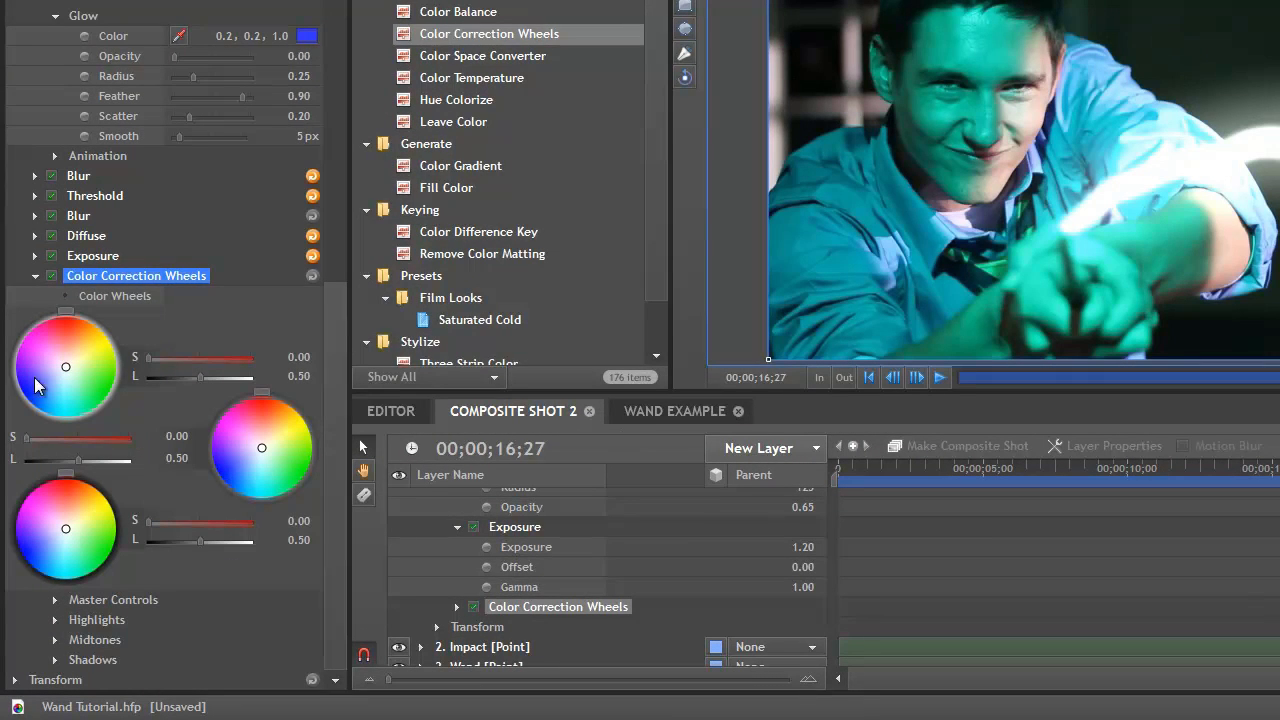
left_click_drag(68, 369, 71, 377)
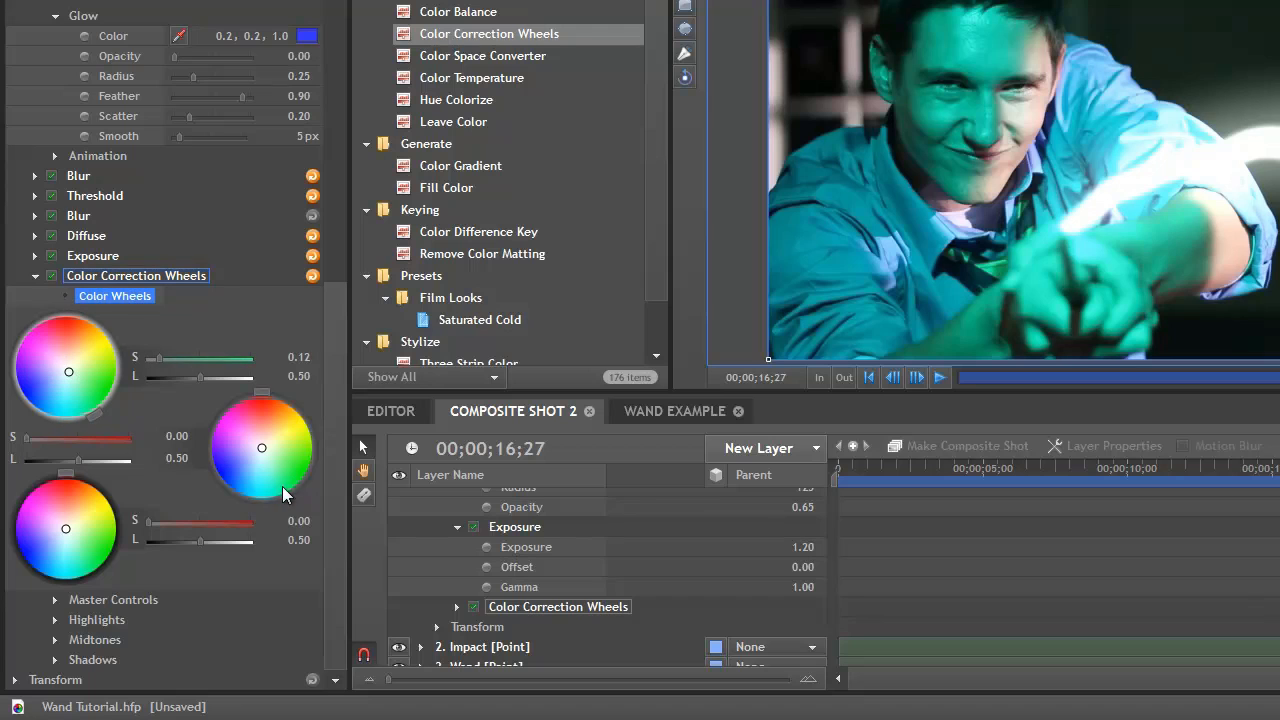
left_click(278, 482)
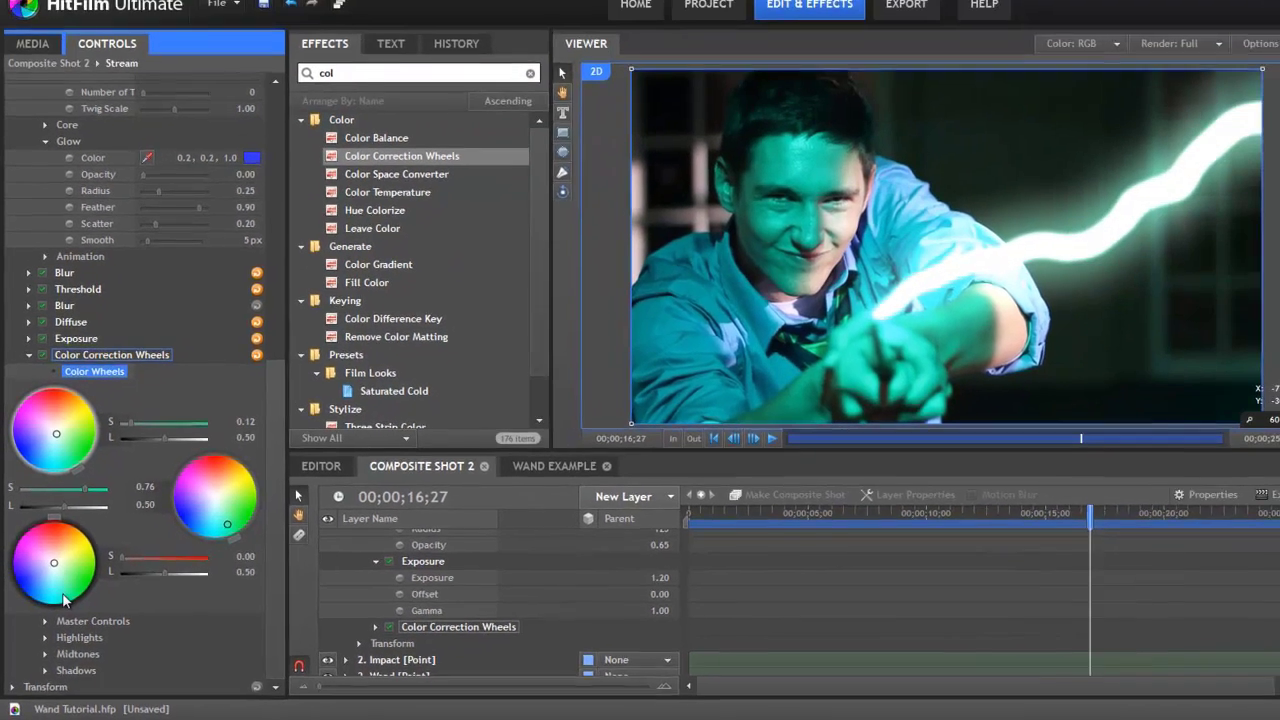
left_click(63, 598)
left_click(61, 600)
left_click_drag(966, 518, 1115, 518)
Apply the Shake effect to the Stream layer below Color Correction Wheels
double_click(320, 90)
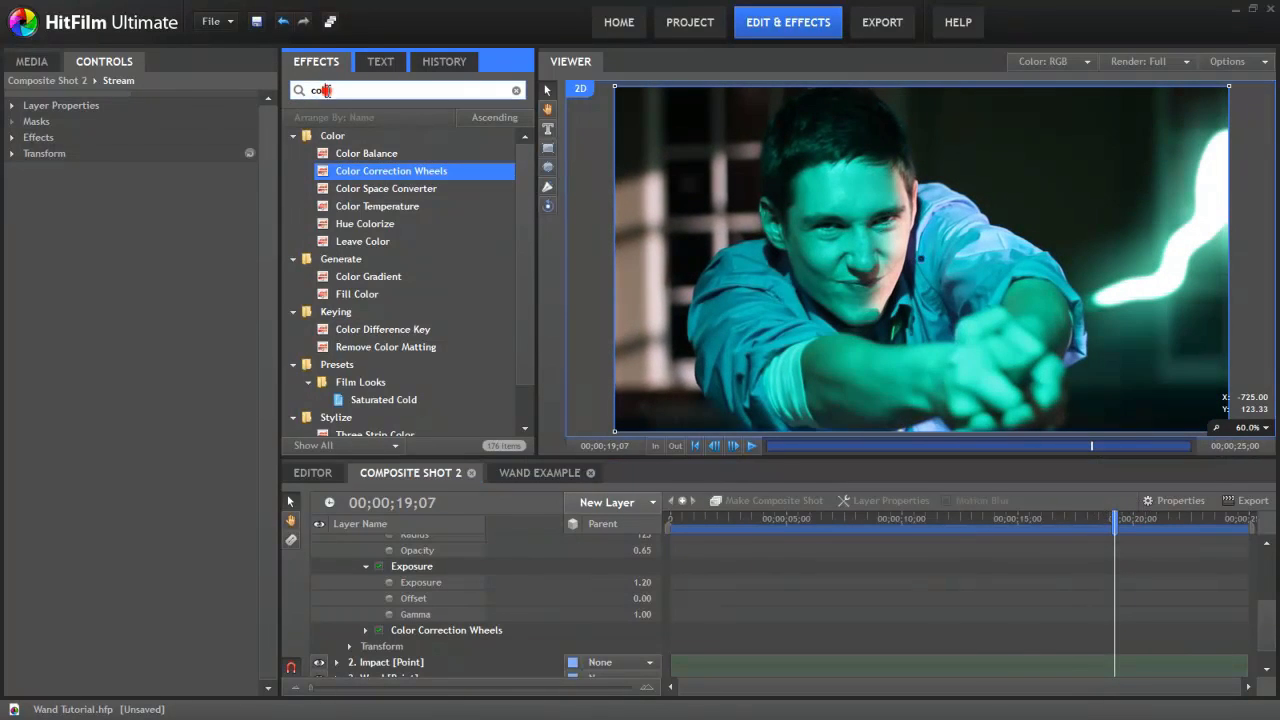
type("sha")
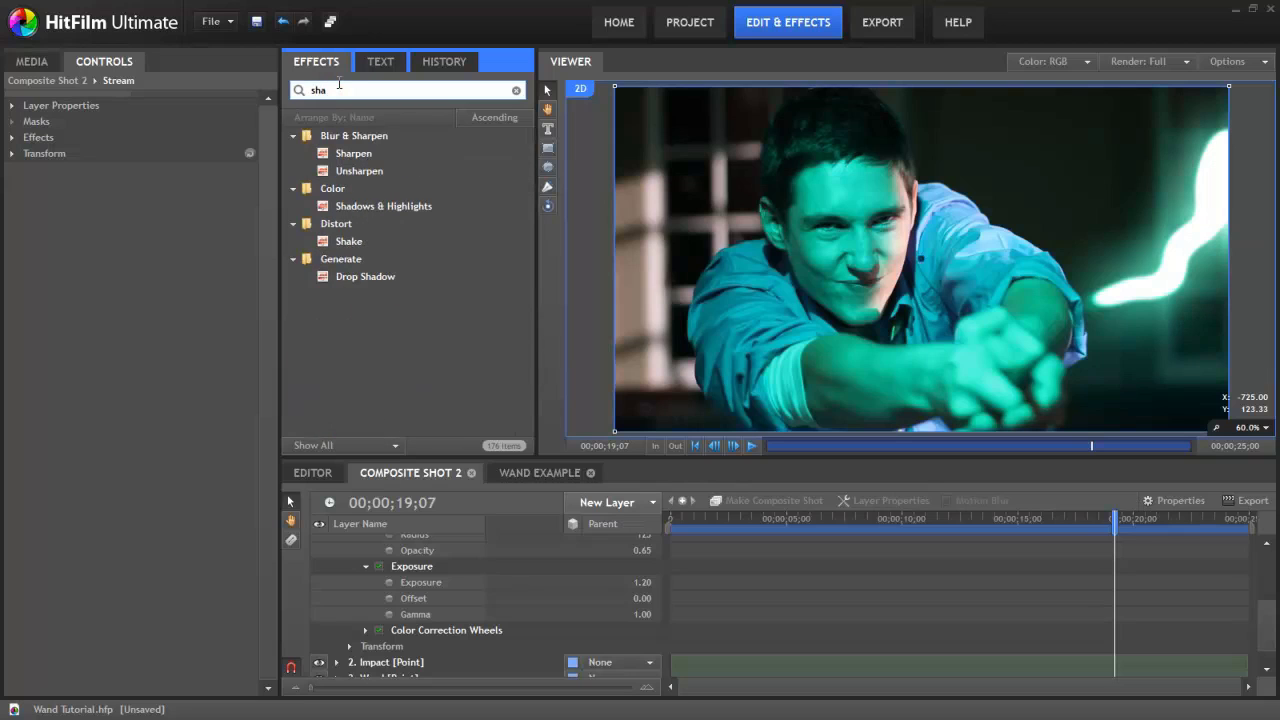
left_click_drag(348, 241, 408, 643)
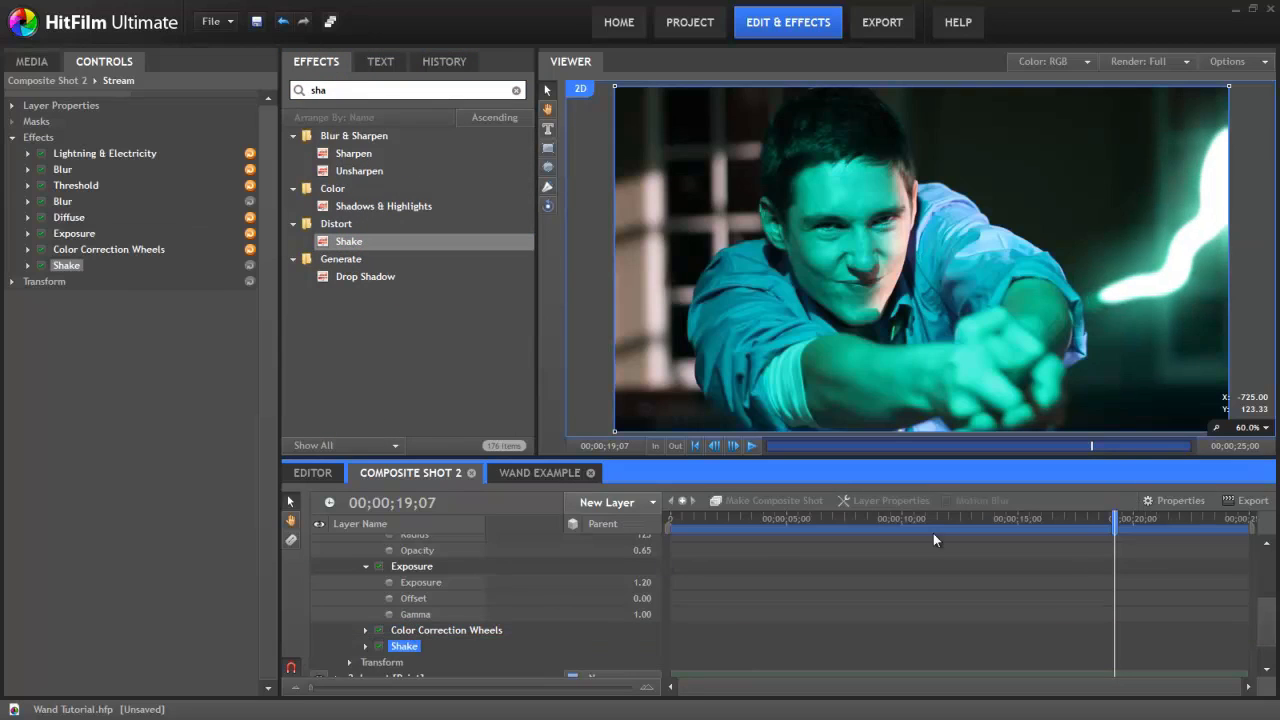
left_click_drag(1115, 520, 1038, 533)
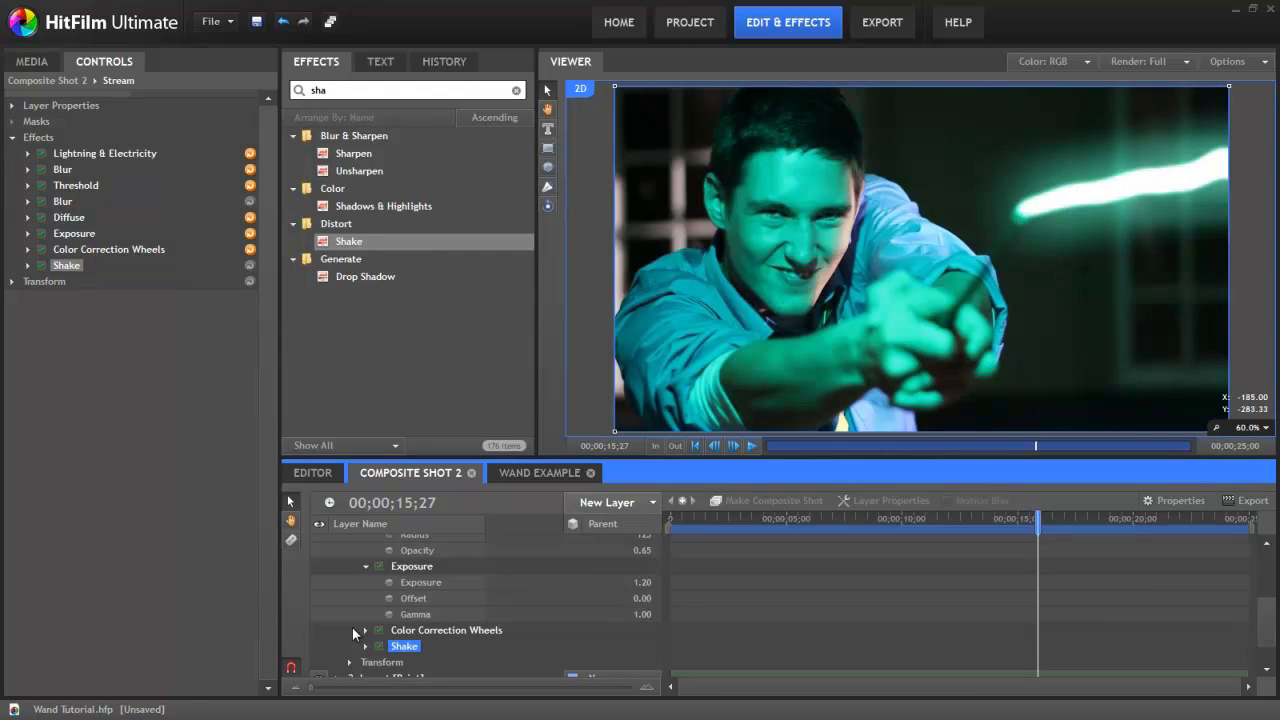
scroll(340, 600, "up", 5)
Create a new plane layer named Flare and set its blend mode to Add
left_click(337, 543)
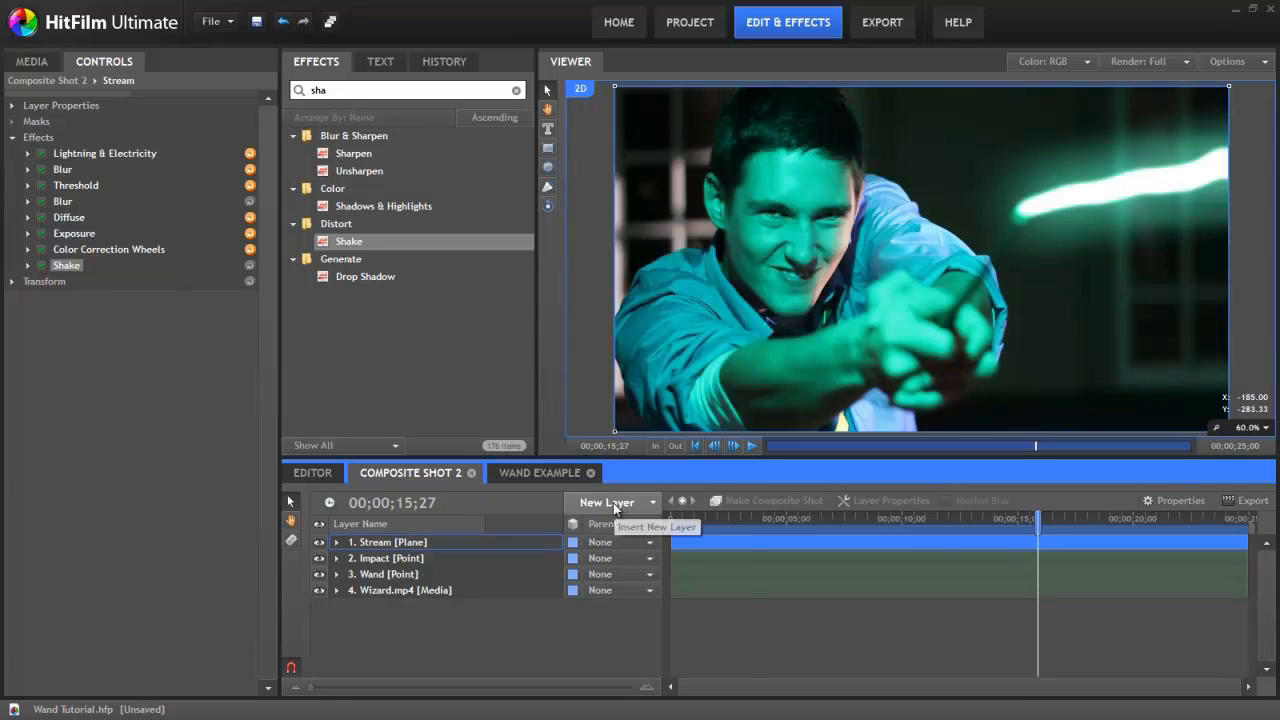
left_click(620, 504)
left_click(634, 505)
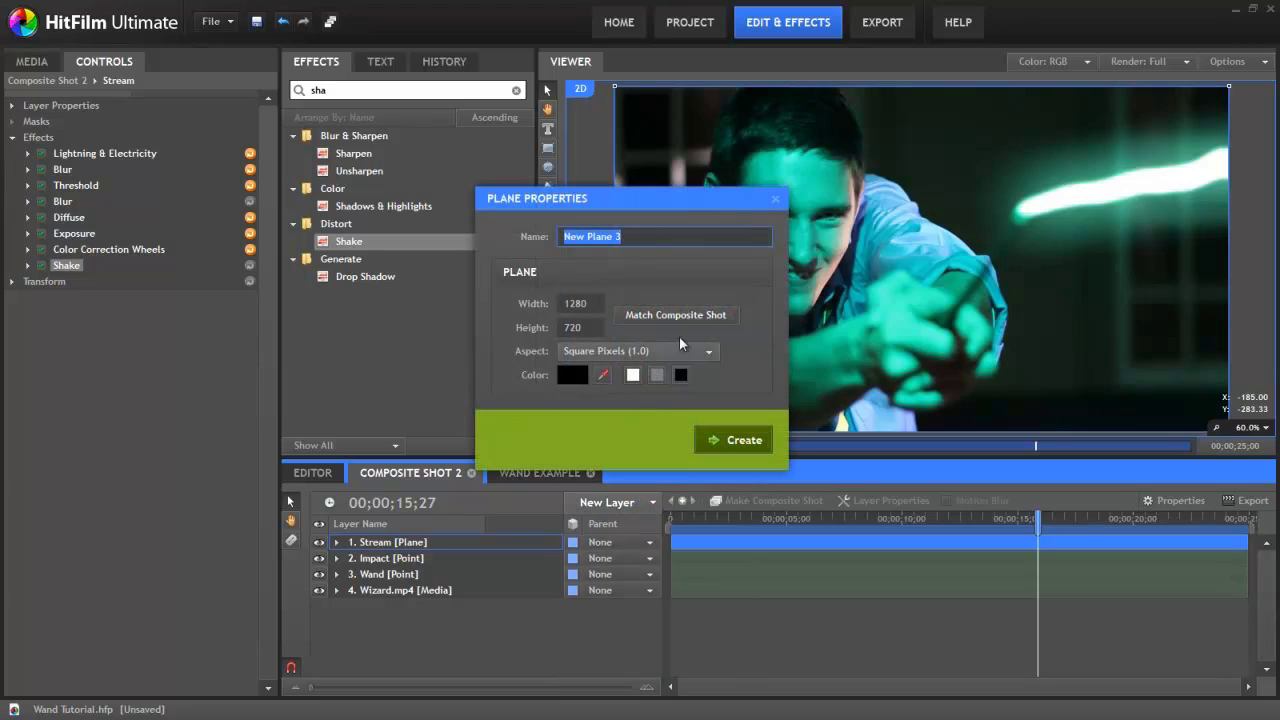
type("Flare")
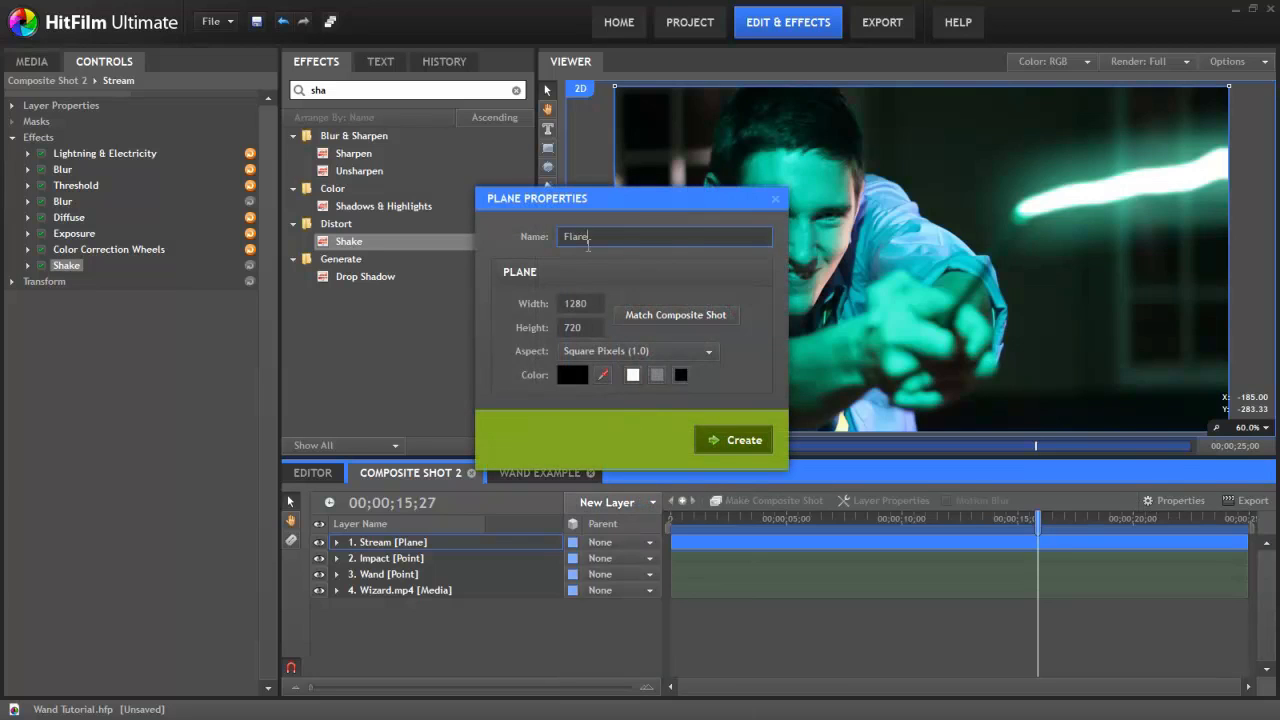
left_click(743, 441)
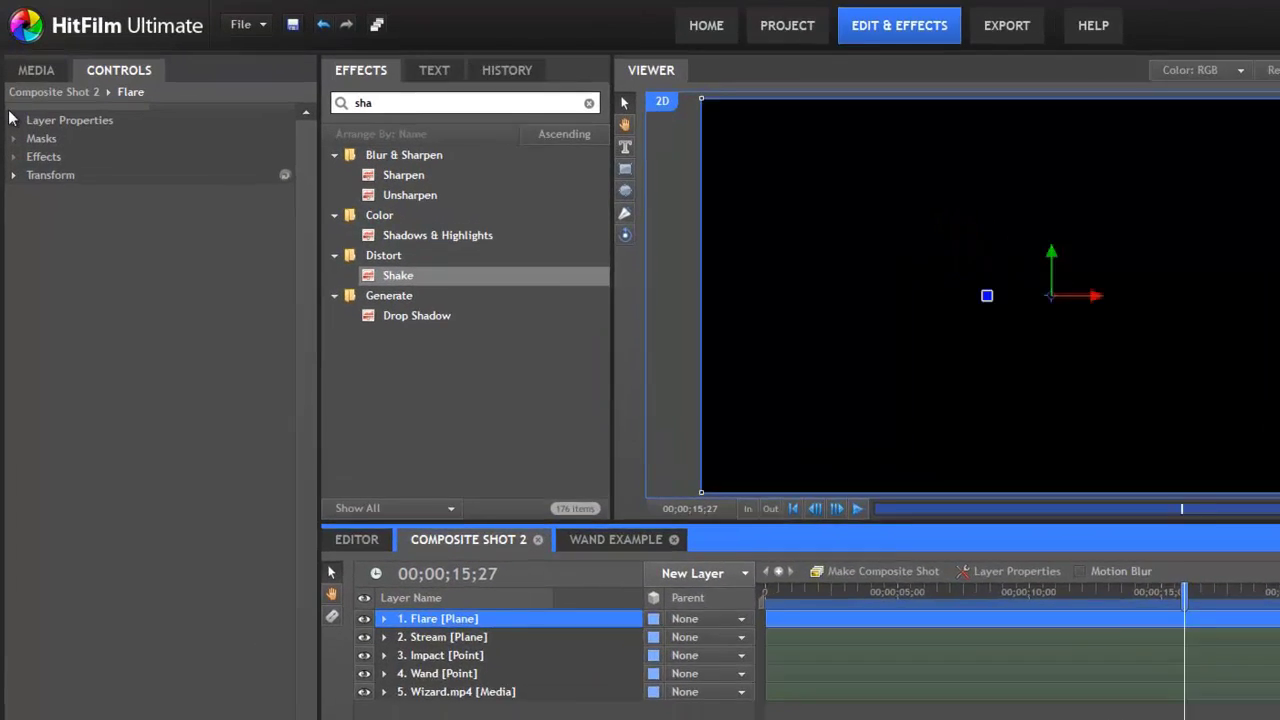
left_click(10, 106)
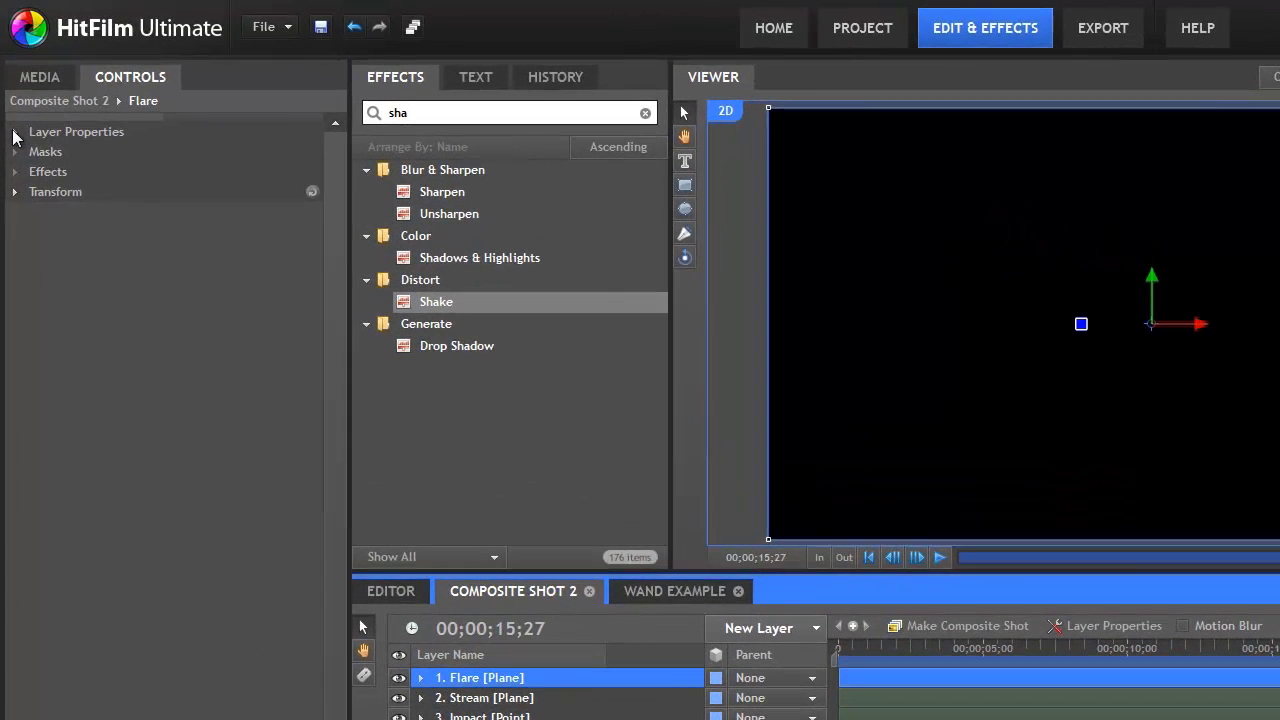
left_click(13, 136)
left_click(208, 193)
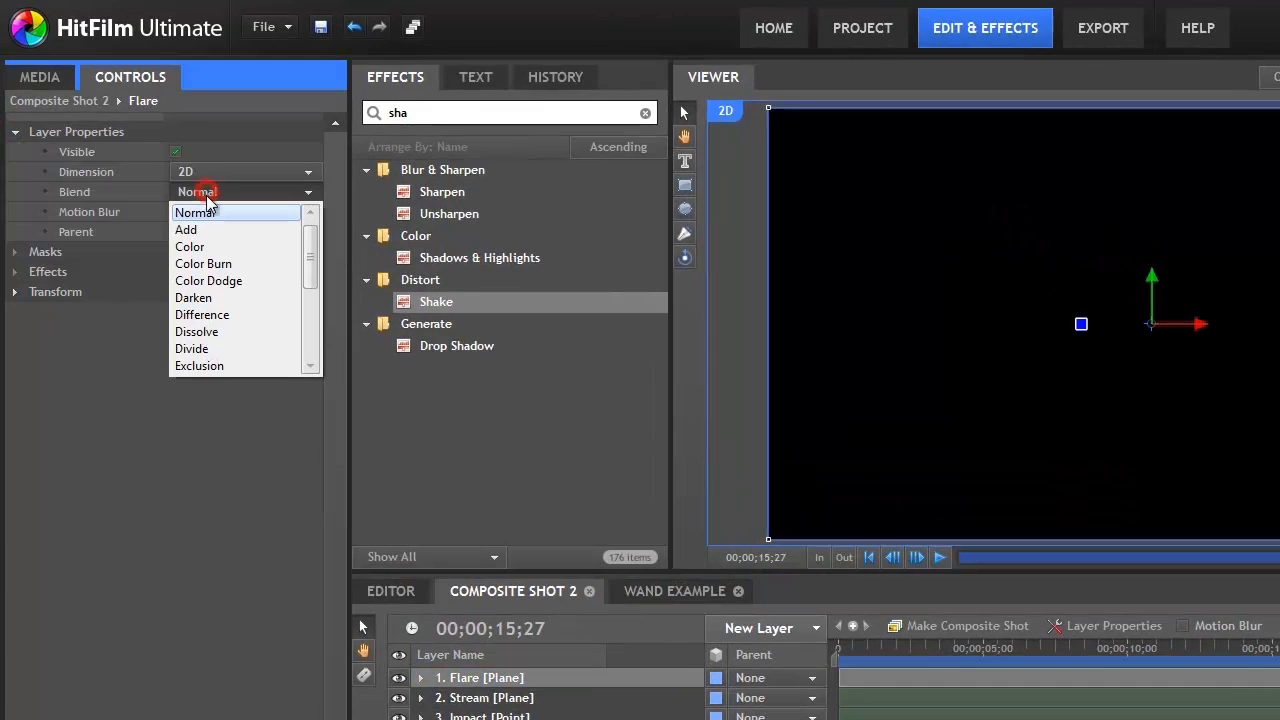
left_click(190, 229)
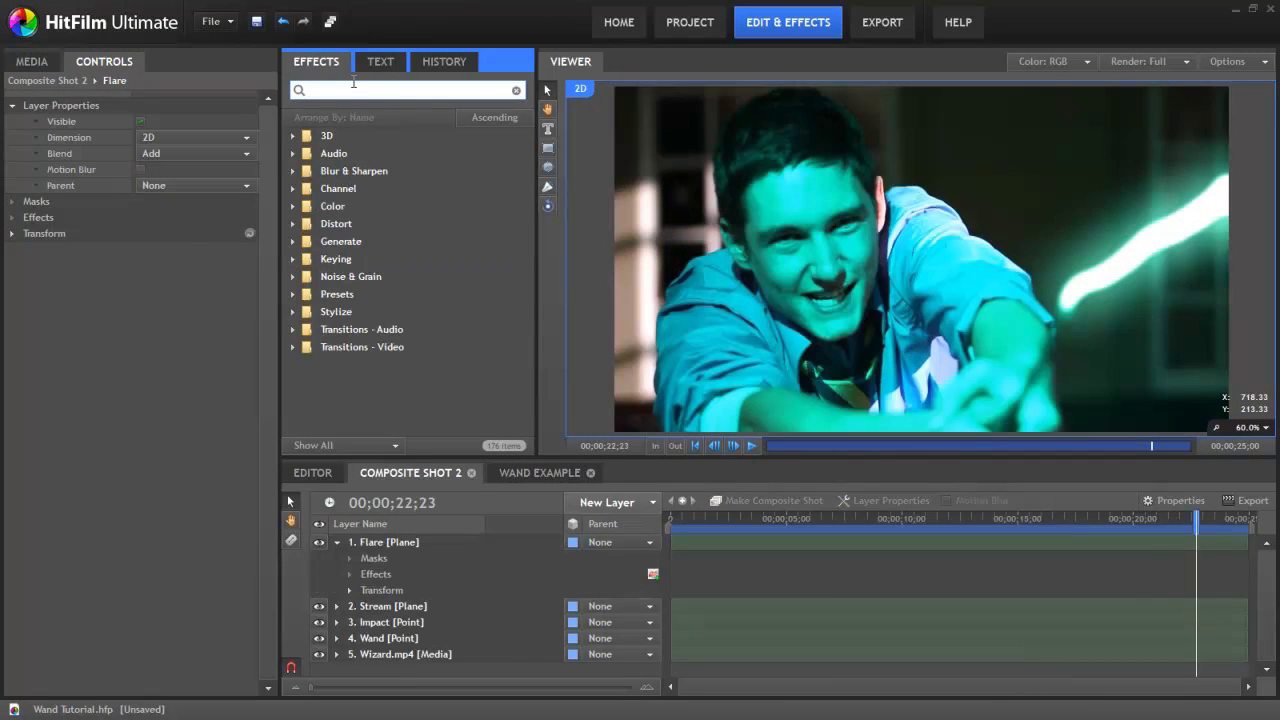
Apply Light Flares to the Flare layer with its hotspot following Wand at centre 0, 0
type("flar")
left_click_drag(389, 153, 406, 542)
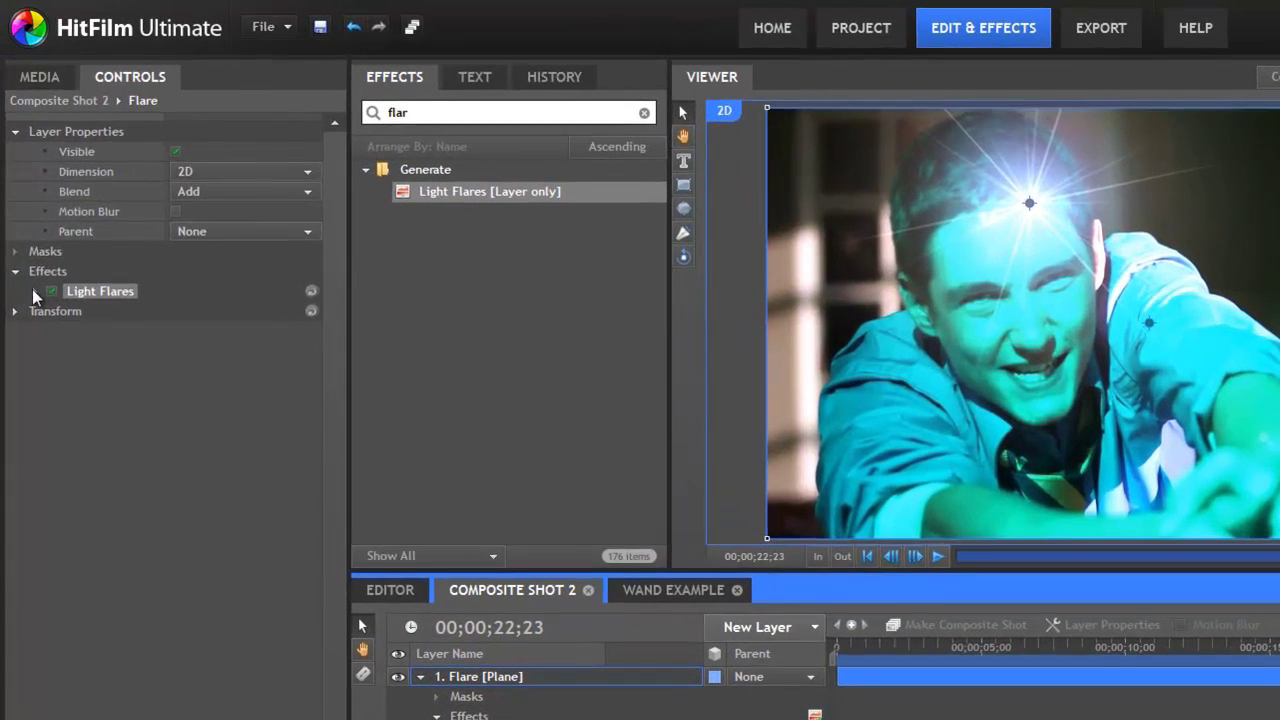
left_click(27, 233)
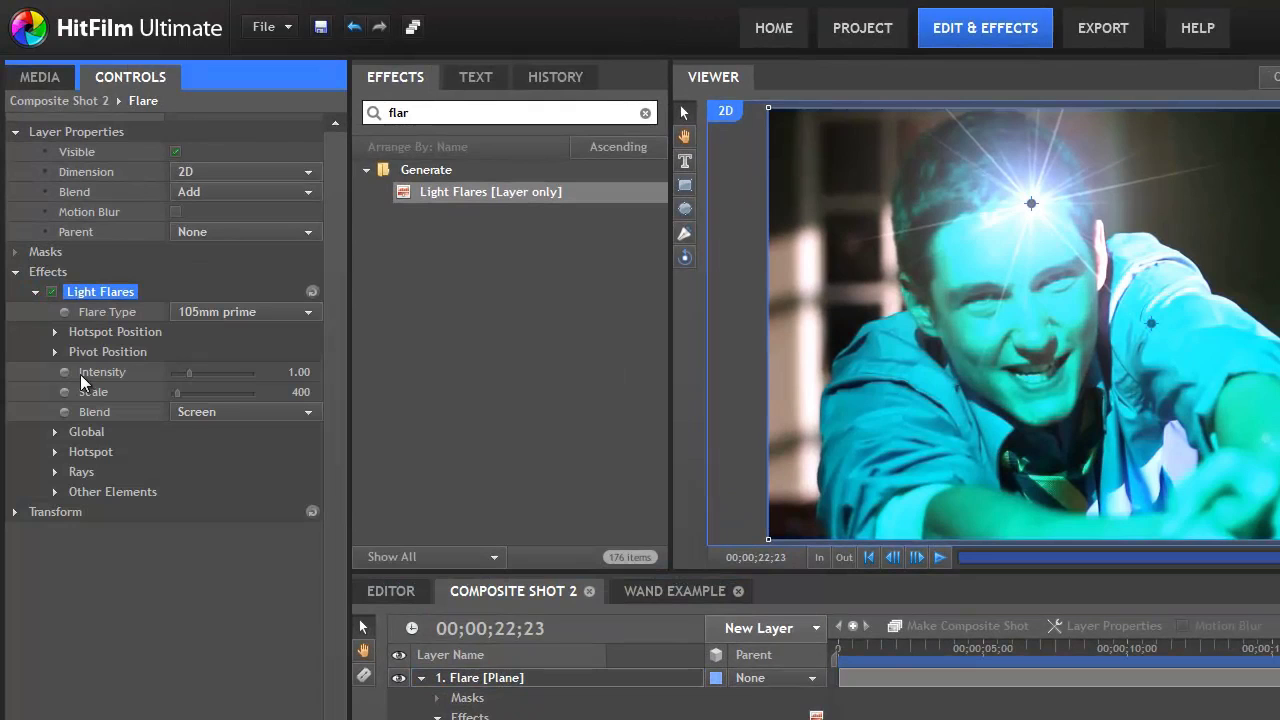
left_click(55, 332)
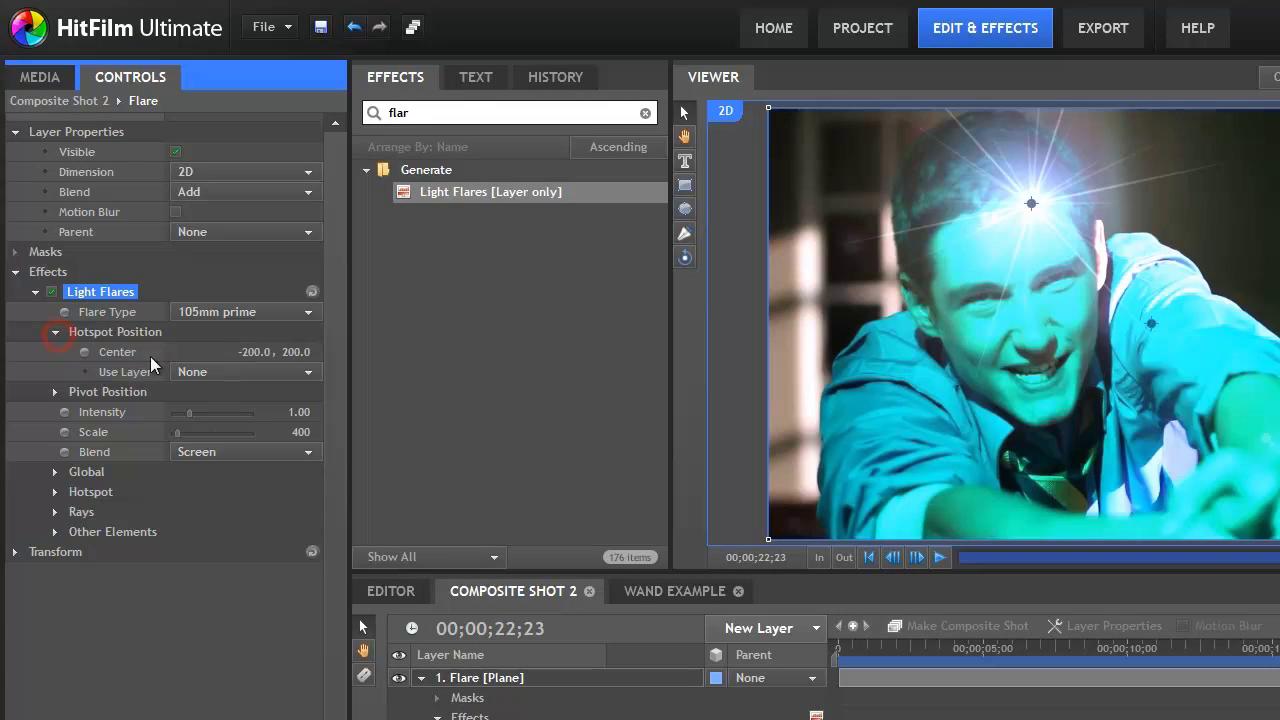
left_click(204, 367)
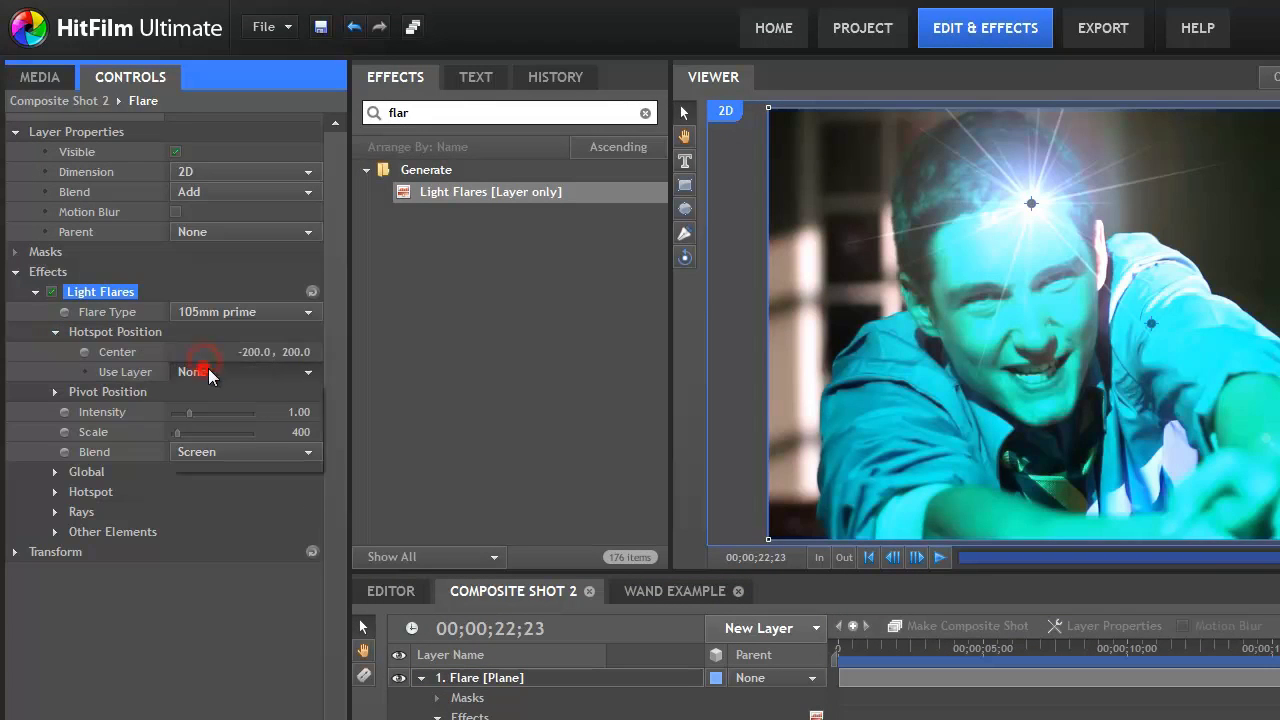
left_click(225, 443)
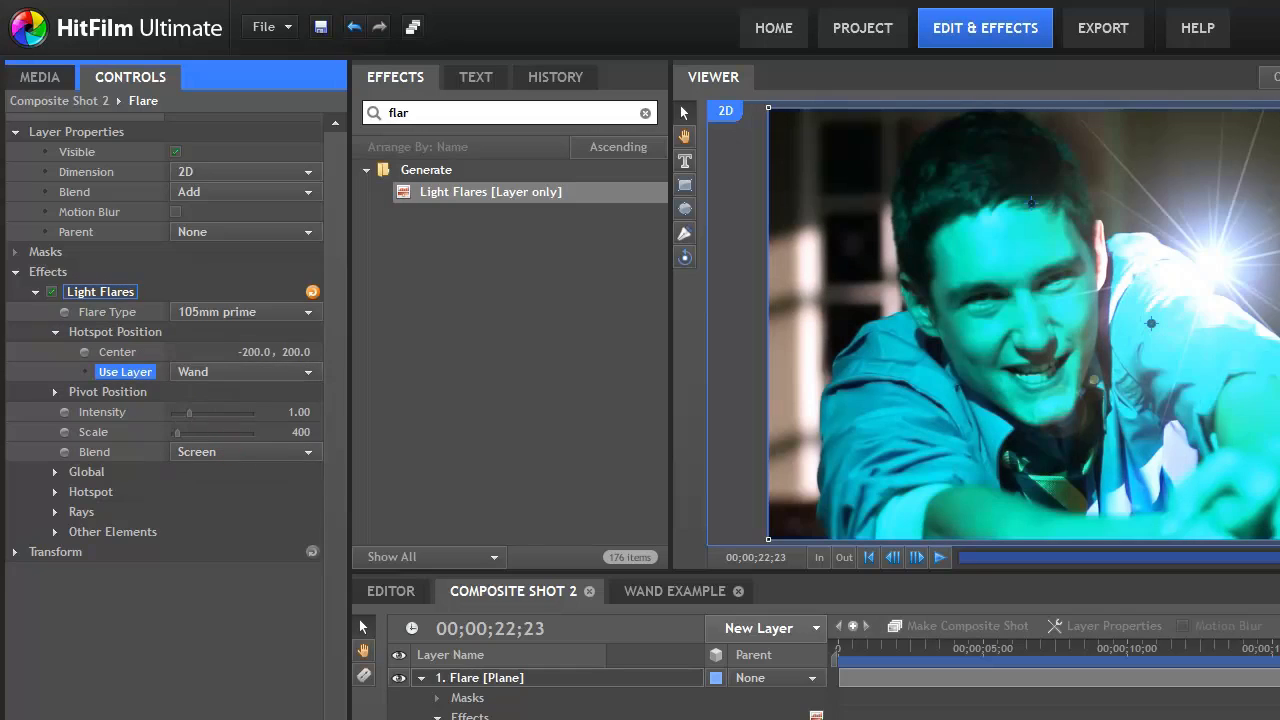
left_click(252, 351)
type("0")
key("Return")
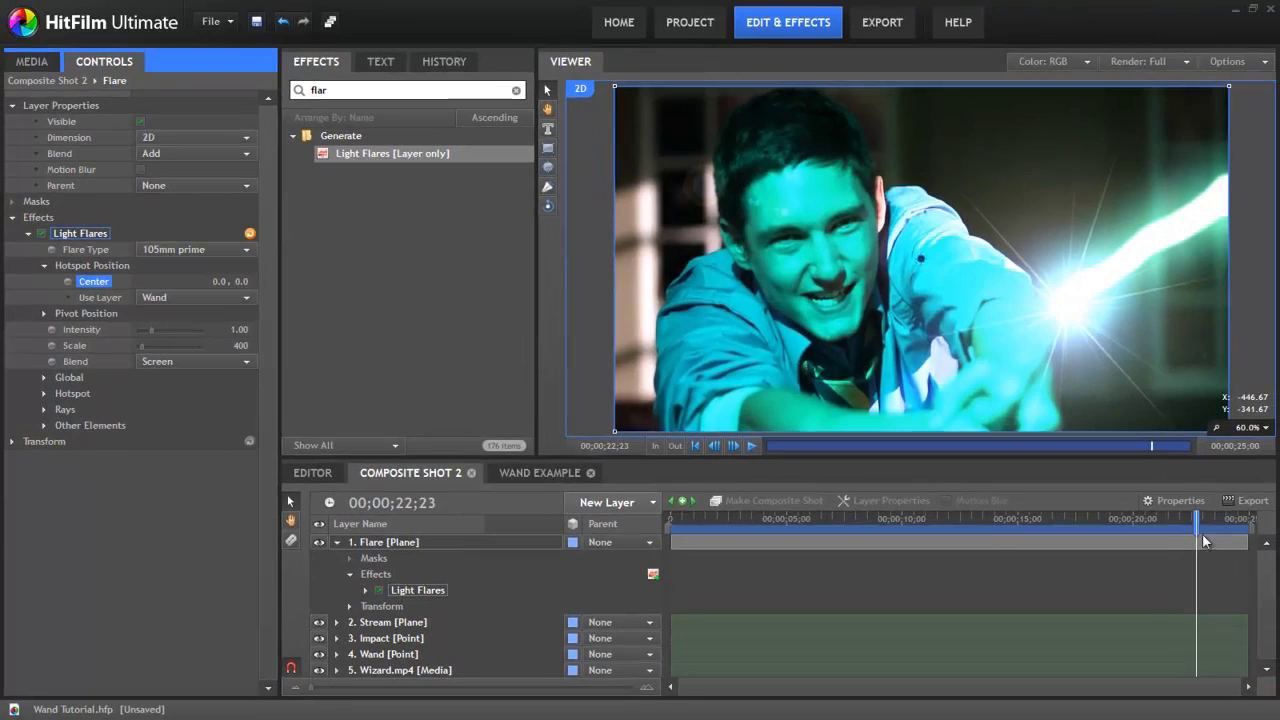
left_click_drag(1202, 540, 966, 548)
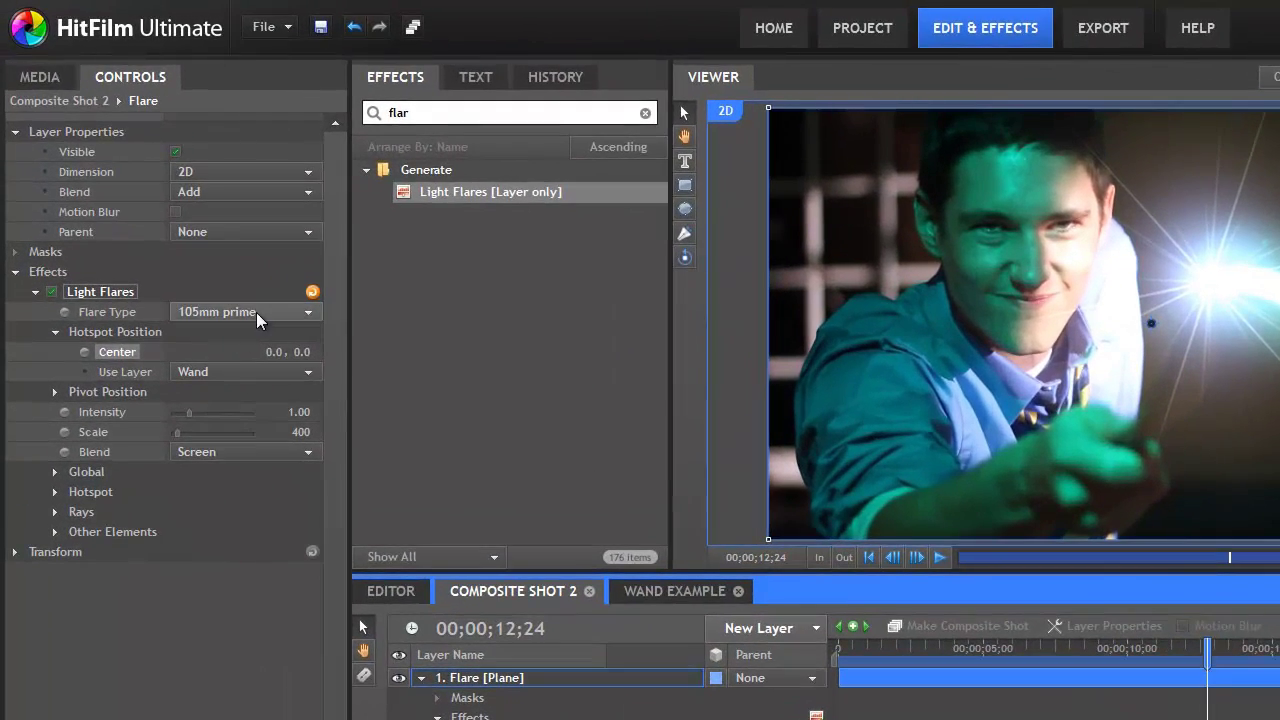
Make the flare a Laser dot at Scale 565 and Intensity 4.35
left_click(205, 251)
left_click_drag(309, 346, 308, 426)
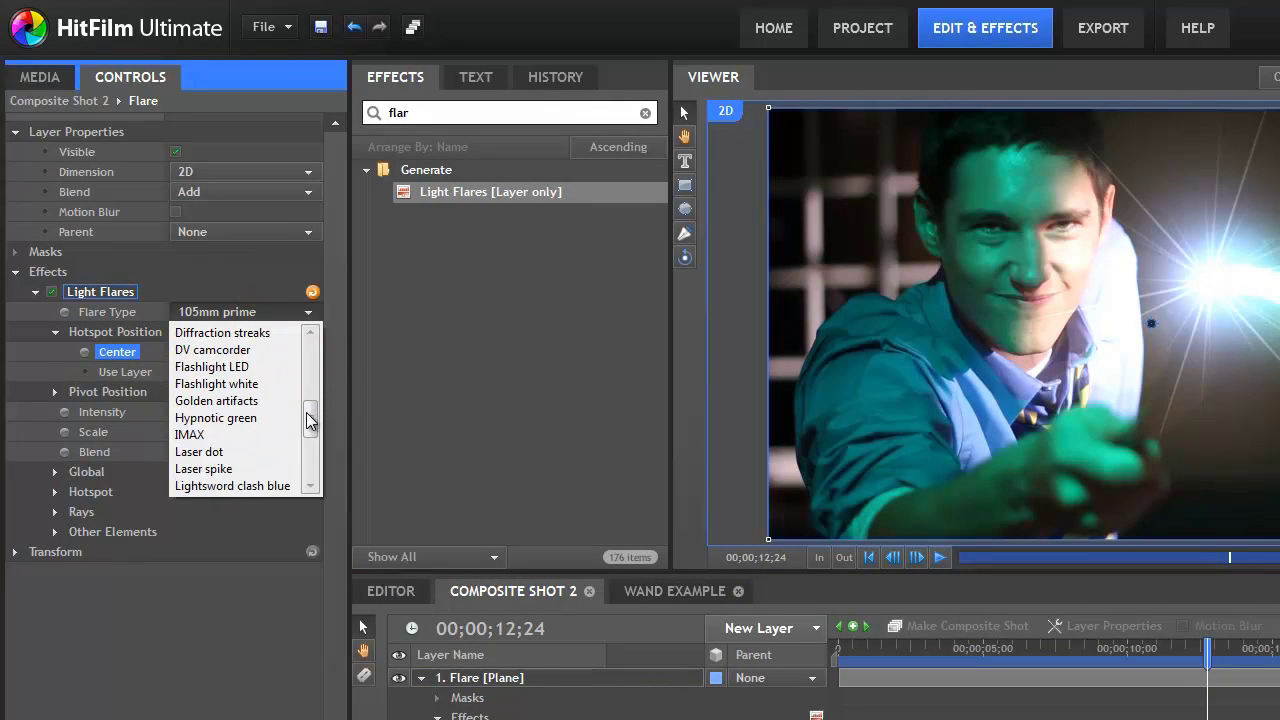
left_click(212, 452)
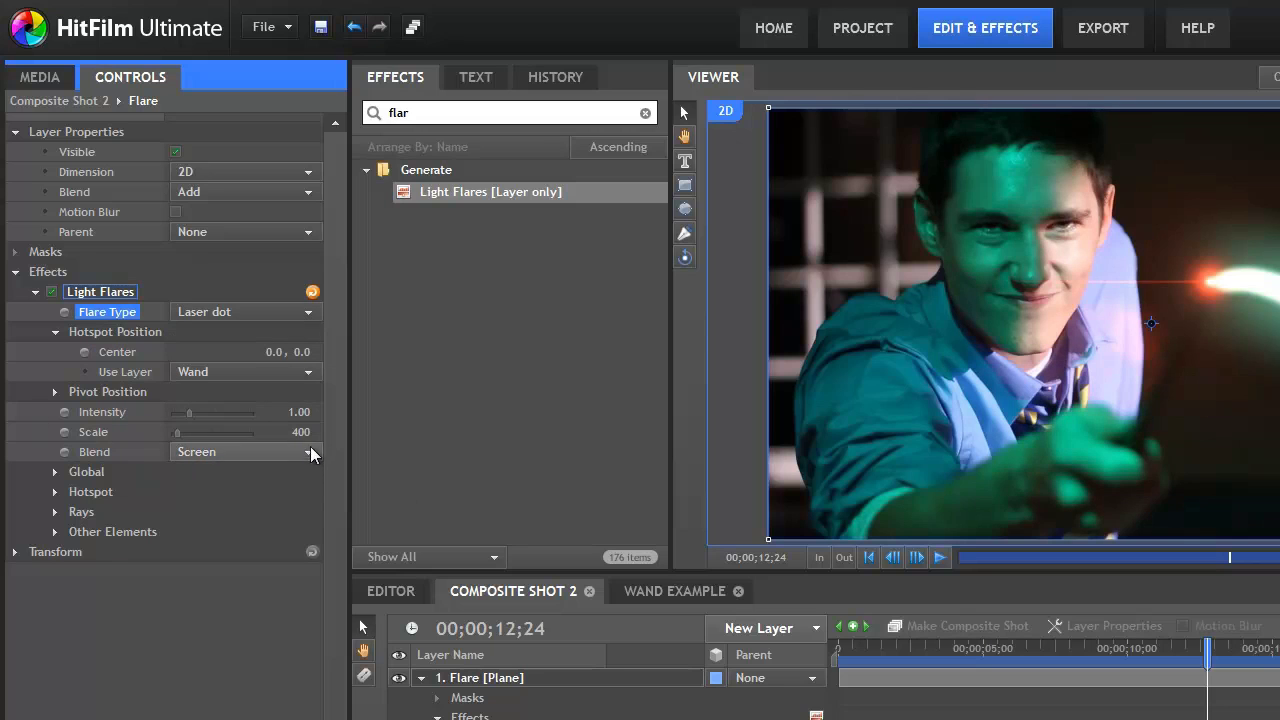
left_click_drag(301, 434, 448, 431)
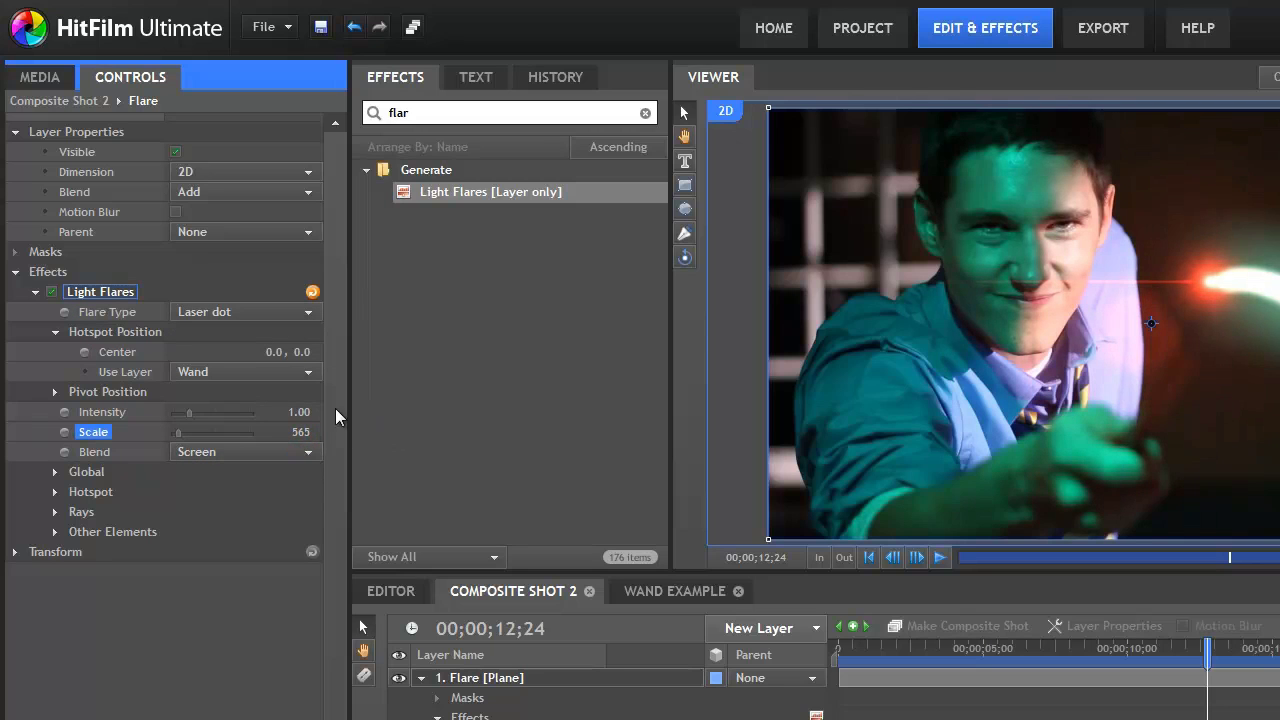
left_click_drag(298, 412, 368, 414)
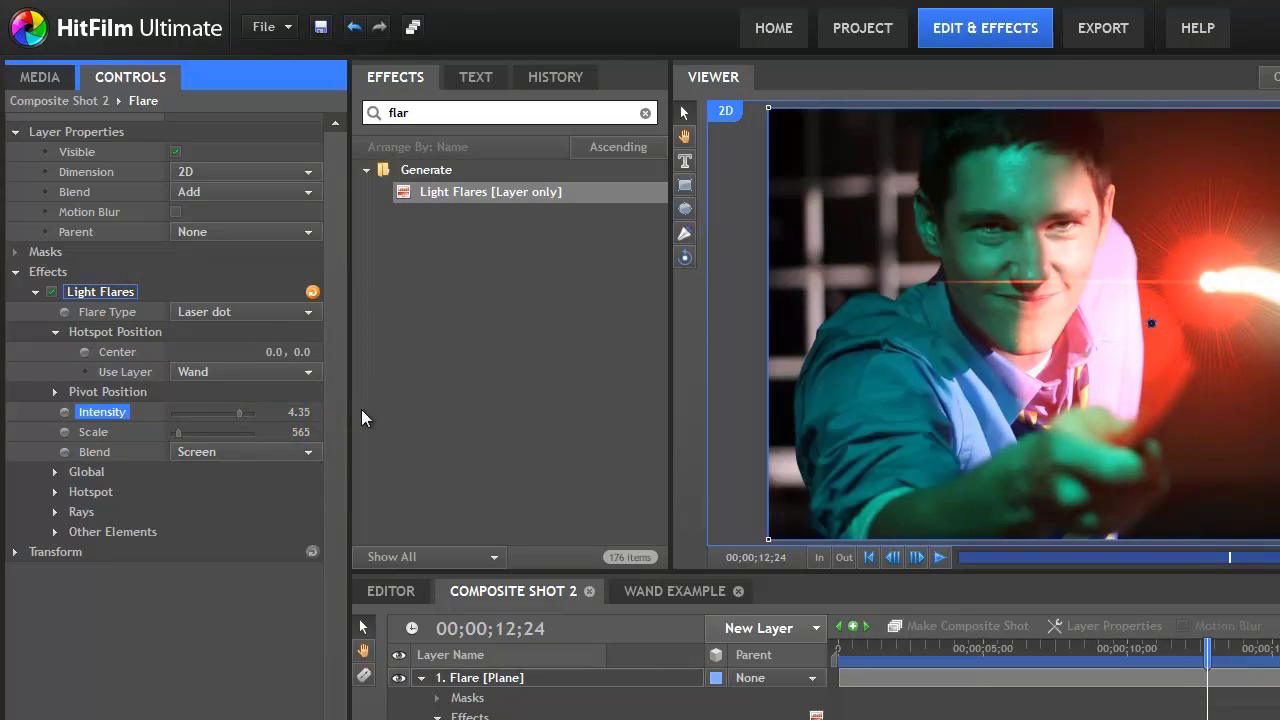
Set the flare's Rays Quantity Scale to 0 and Global Hue Shift to 166°
left_click(55, 512)
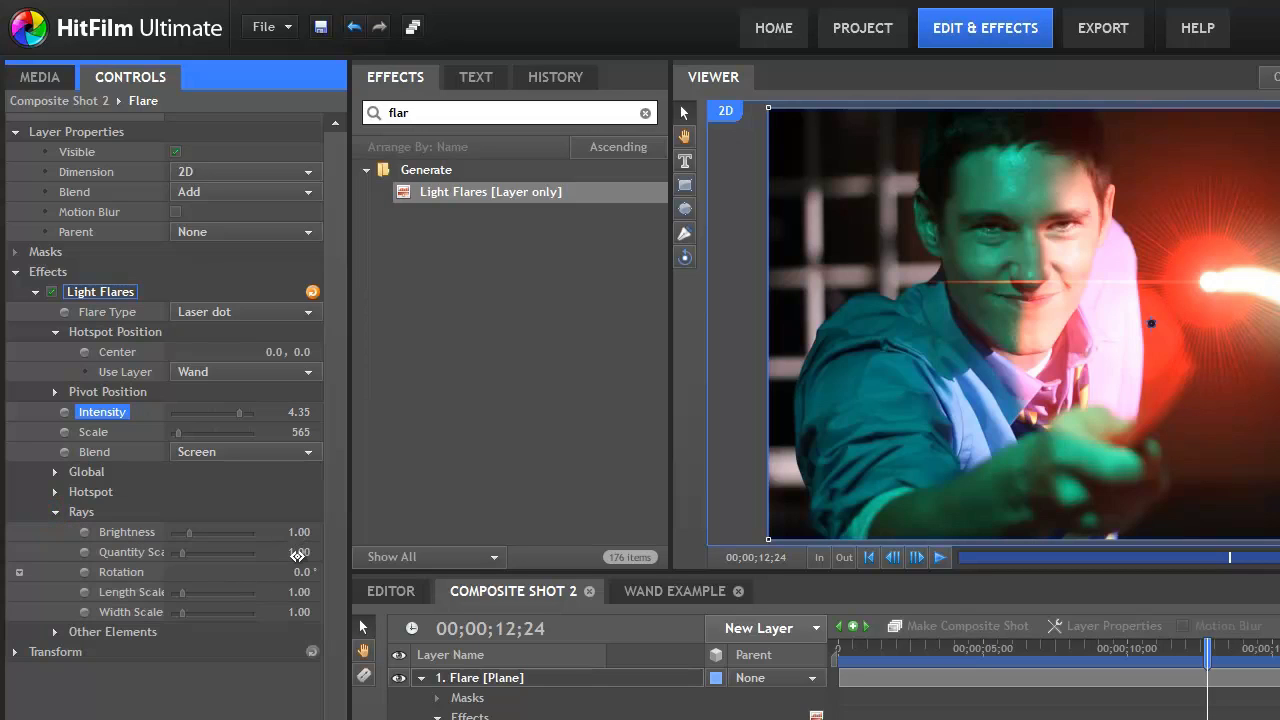
left_click_drag(298, 552, 292, 557)
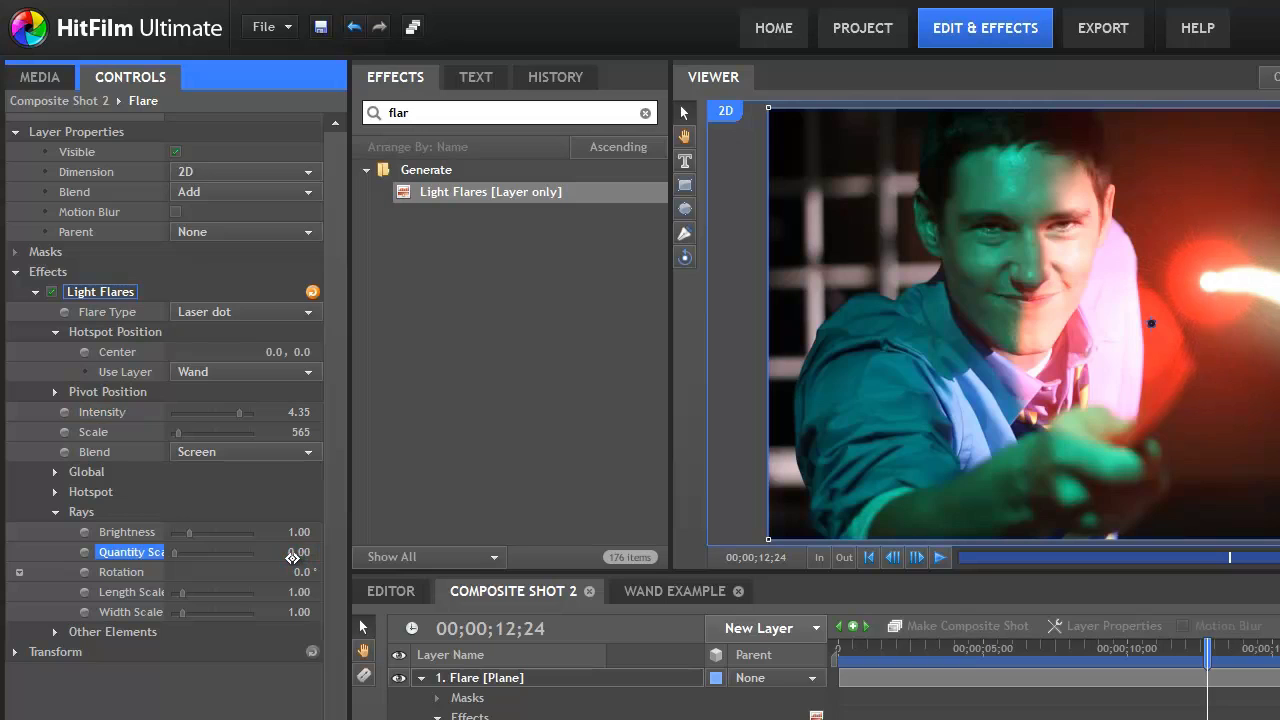
left_click(55, 472)
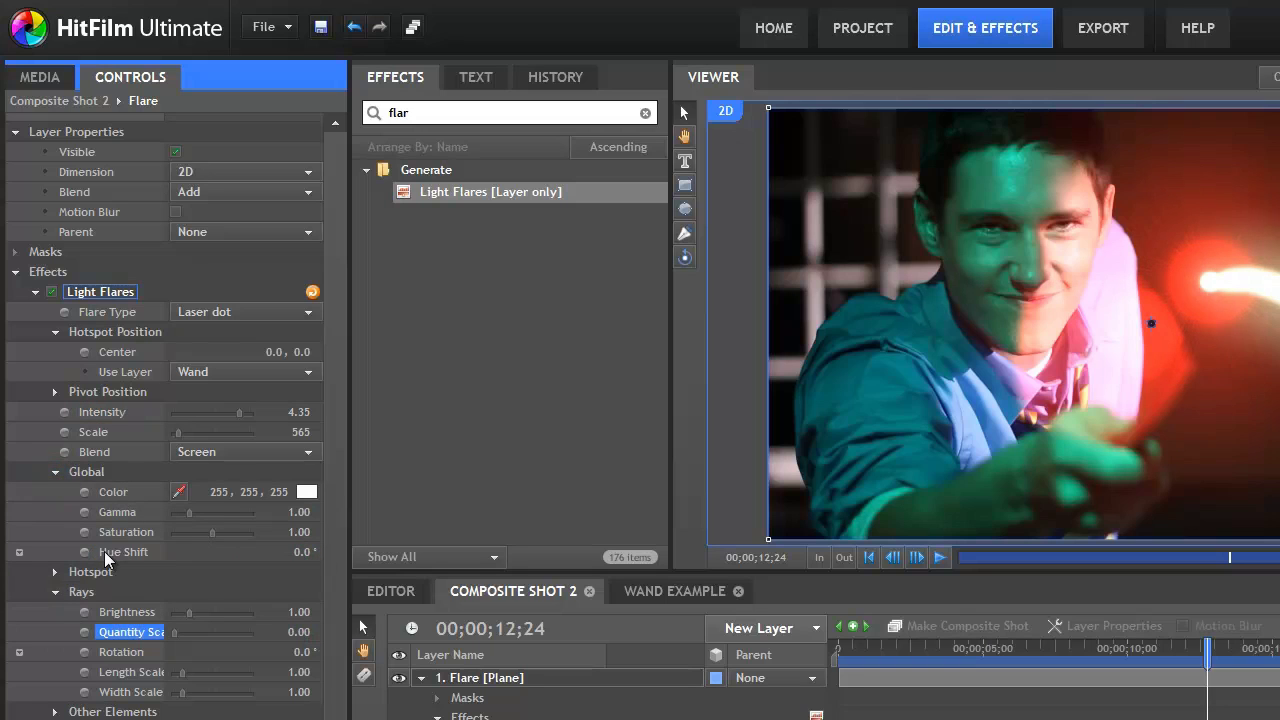
left_click(298, 552)
left_click_drag(298, 552, 463, 557)
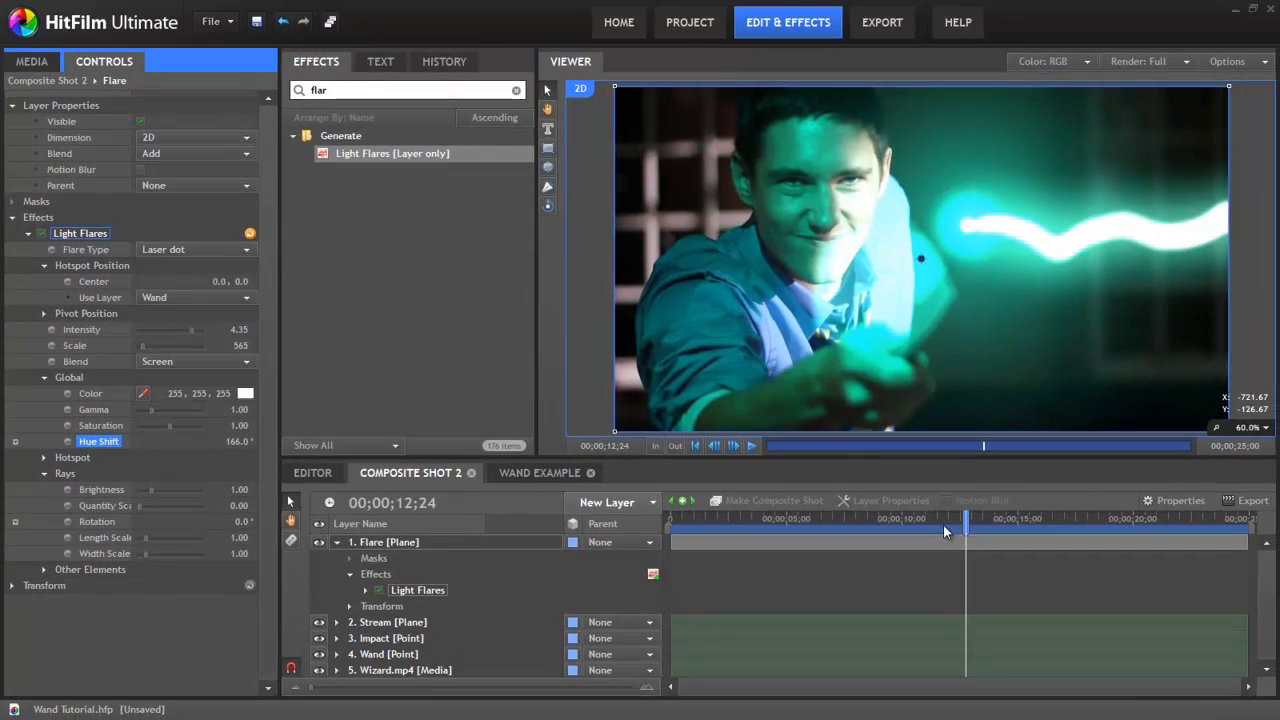
left_click_drag(1145, 633, 1188, 634)
left_click_drag(979, 522, 1040, 519)
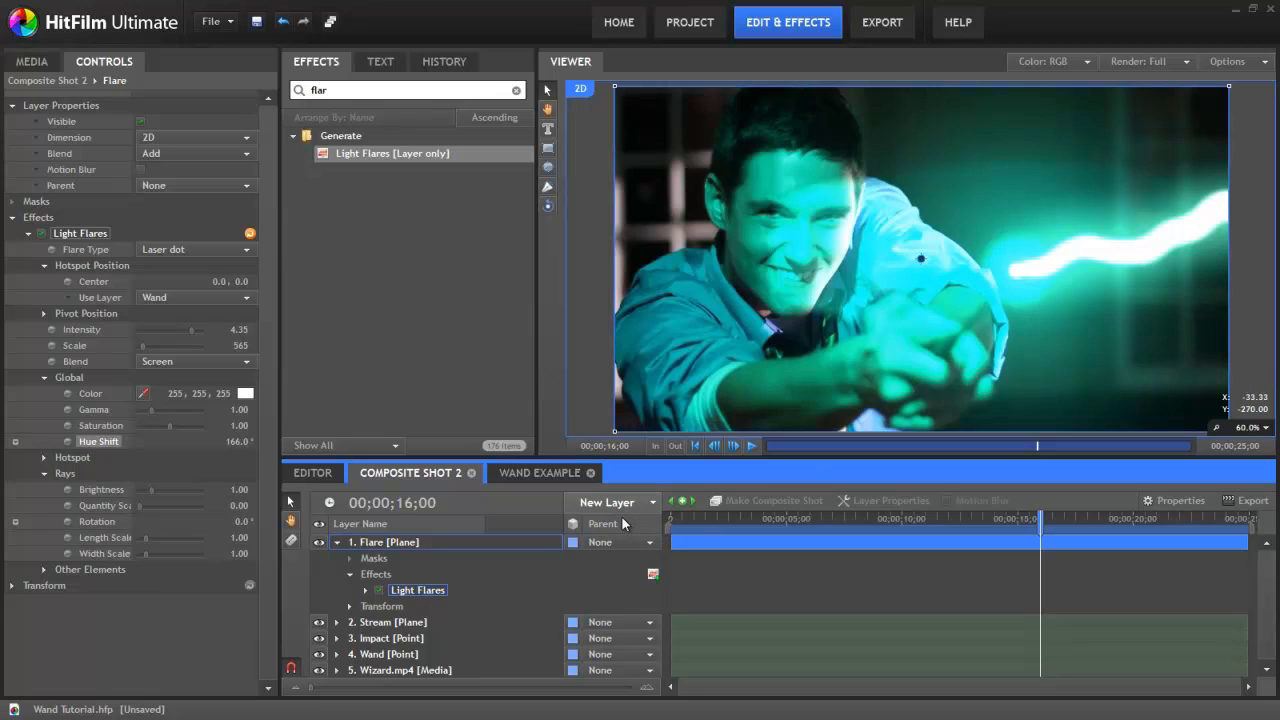
Apply a Flicker effect to the Flare layer with Amplitude 0.70
double_click(336, 90)
type("fli")
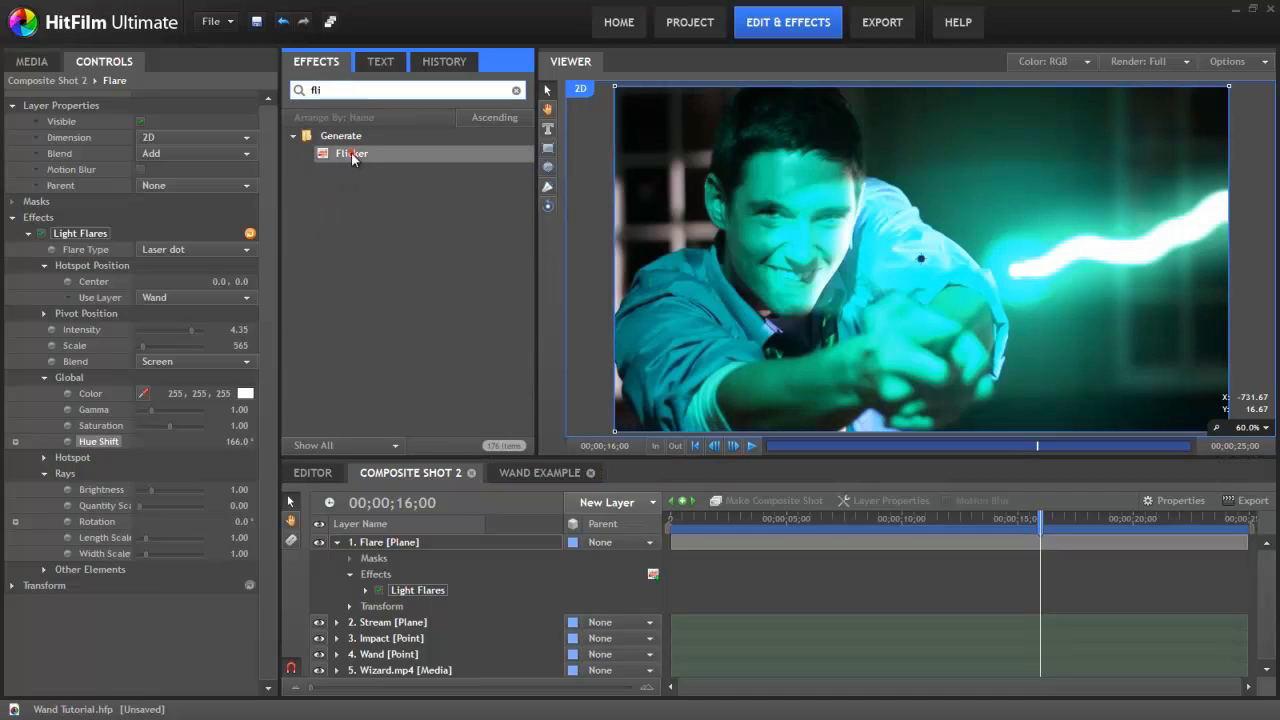
left_click_drag(351, 154, 456, 593)
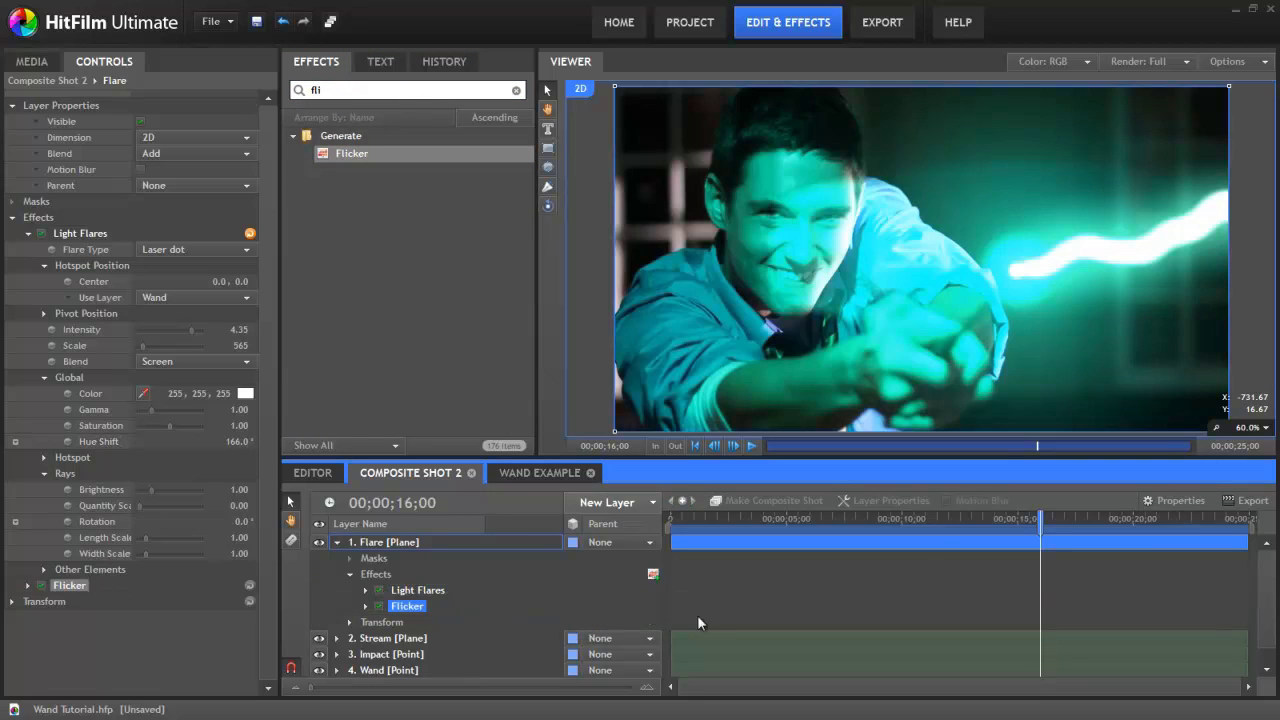
left_click_drag(888, 519, 979, 519)
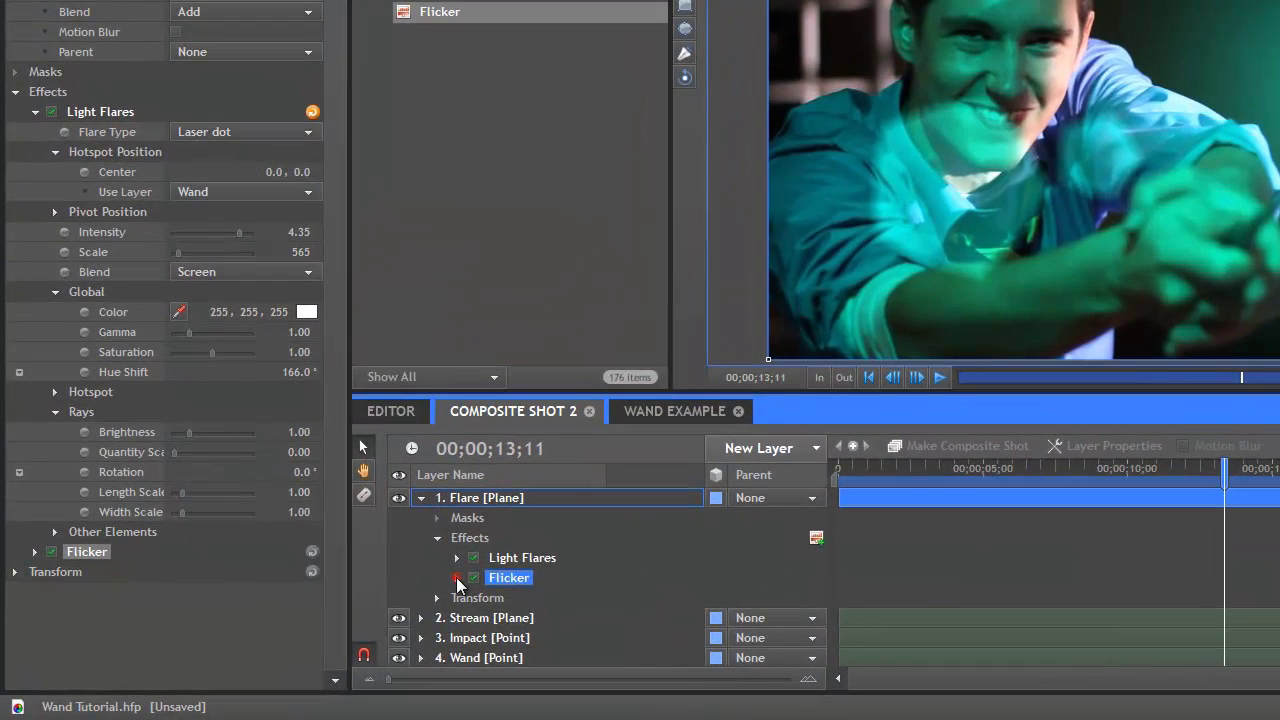
left_click(390, 598)
scroll(750, 647, "down", 1)
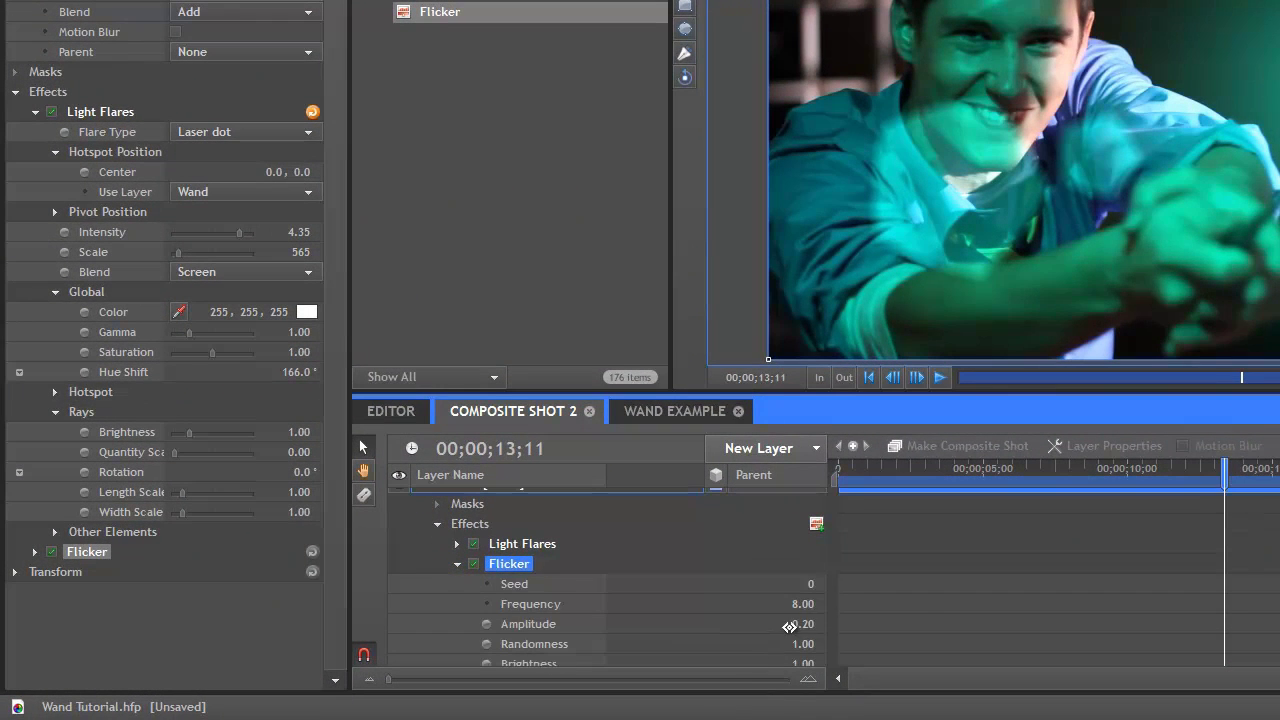
left_click_drag(802, 627, 805, 629)
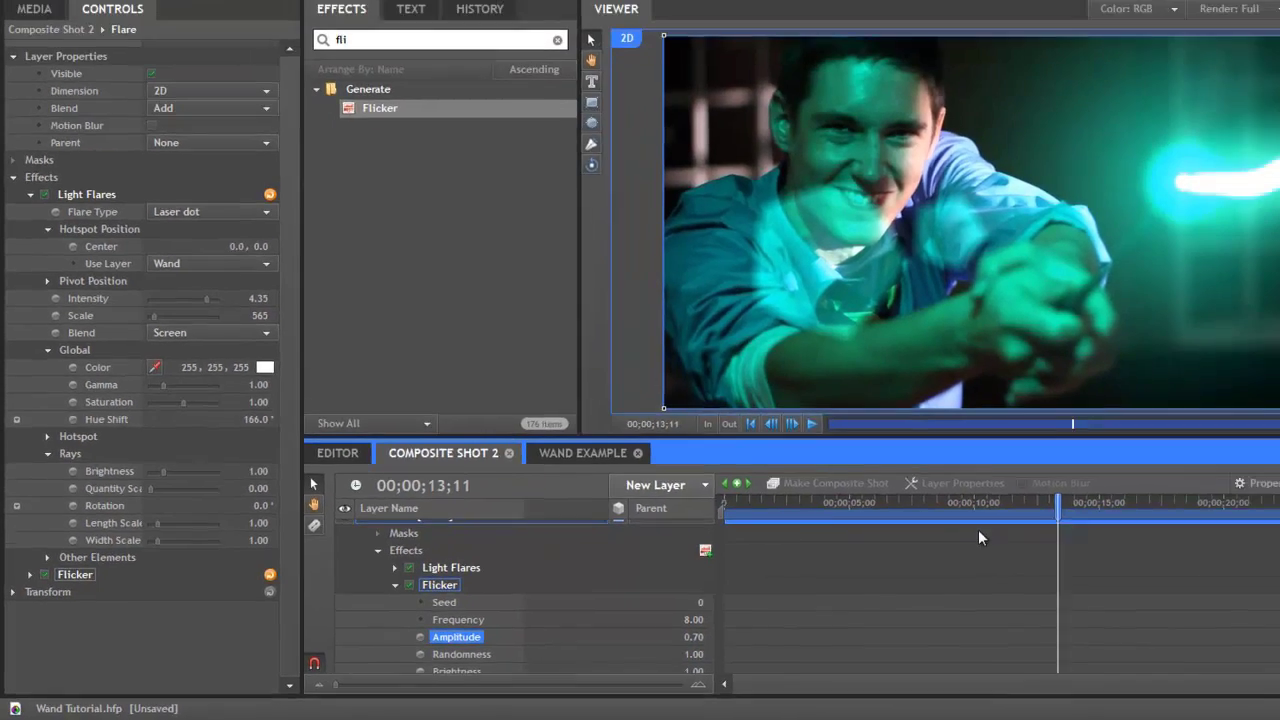
left_click_drag(1224, 467, 1144, 477)
left_click_drag(912, 529, 1010, 529)
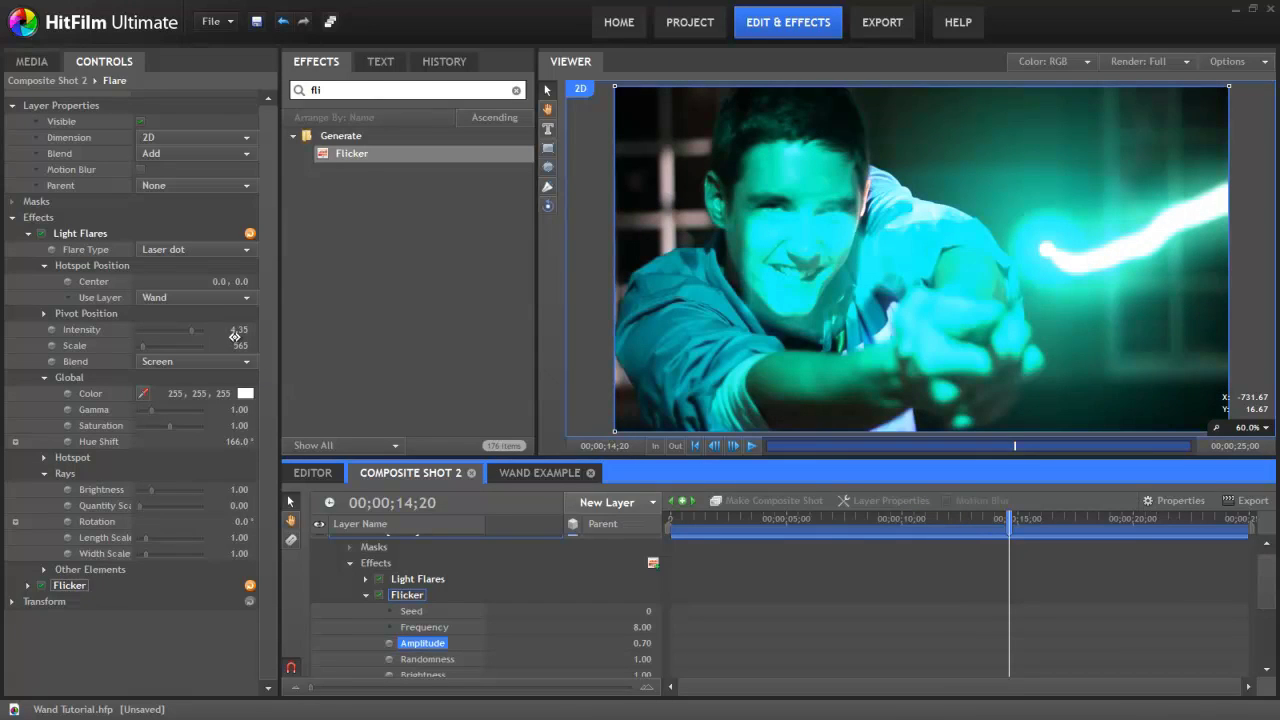
Lower the Light Flares Intensity to 2.55 and set Scale to 797
left_click_drag(239, 330, 449, 377)
left_click_drag(895, 522, 1018, 518)
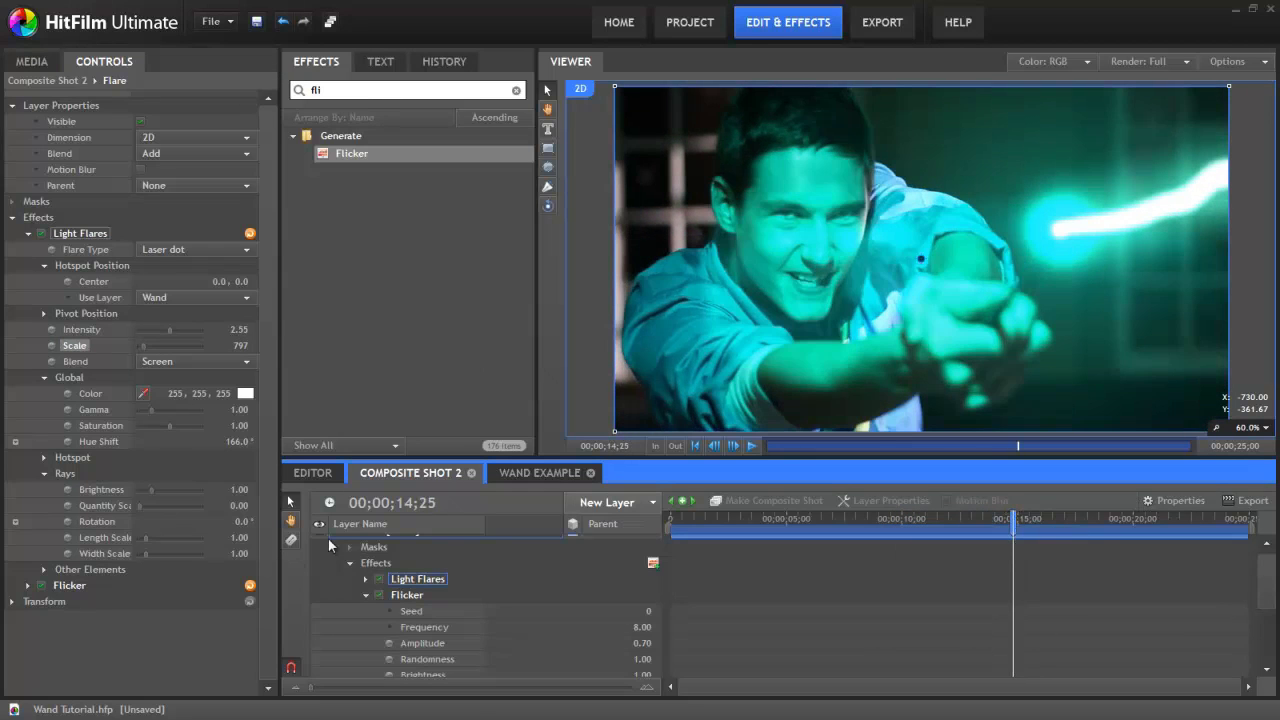
scroll(323, 557, "up", 1)
Add Welding_Sparks_05.mov from Media as the top layer, starting around 15 s
left_click(336, 543)
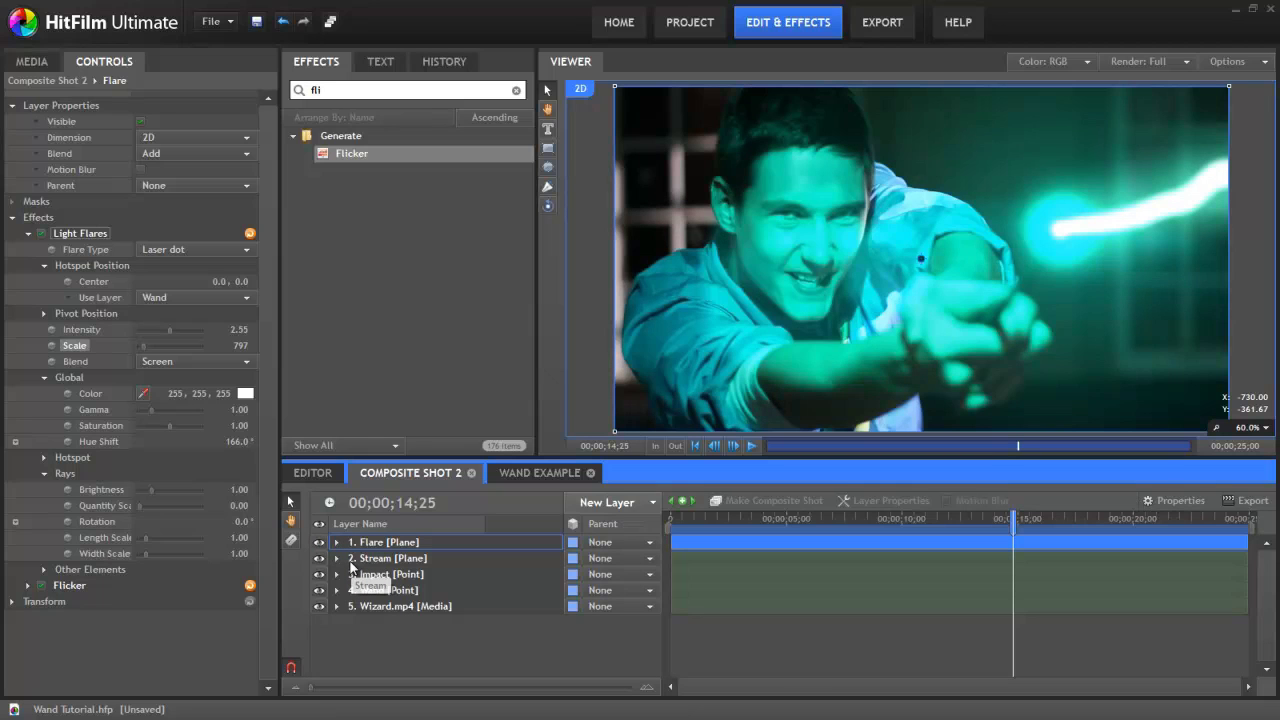
left_click(45, 63)
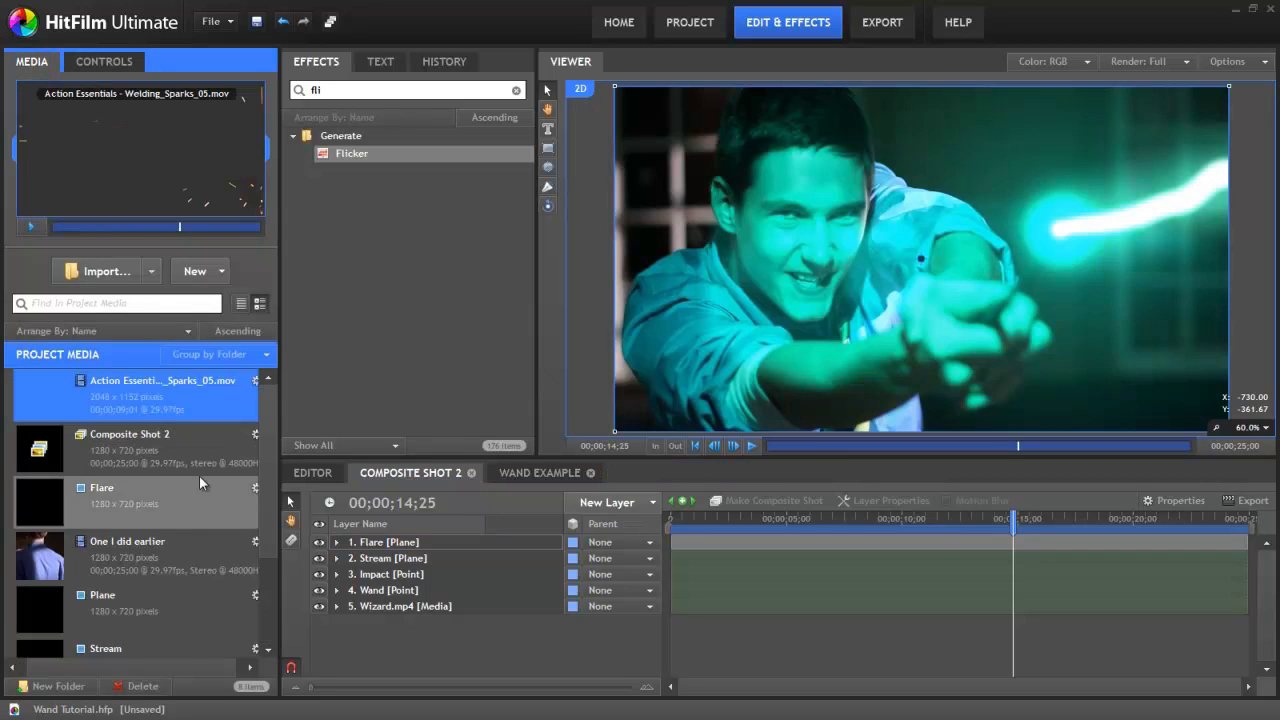
left_click(145, 400)
left_click_drag(123, 222, 162, 226)
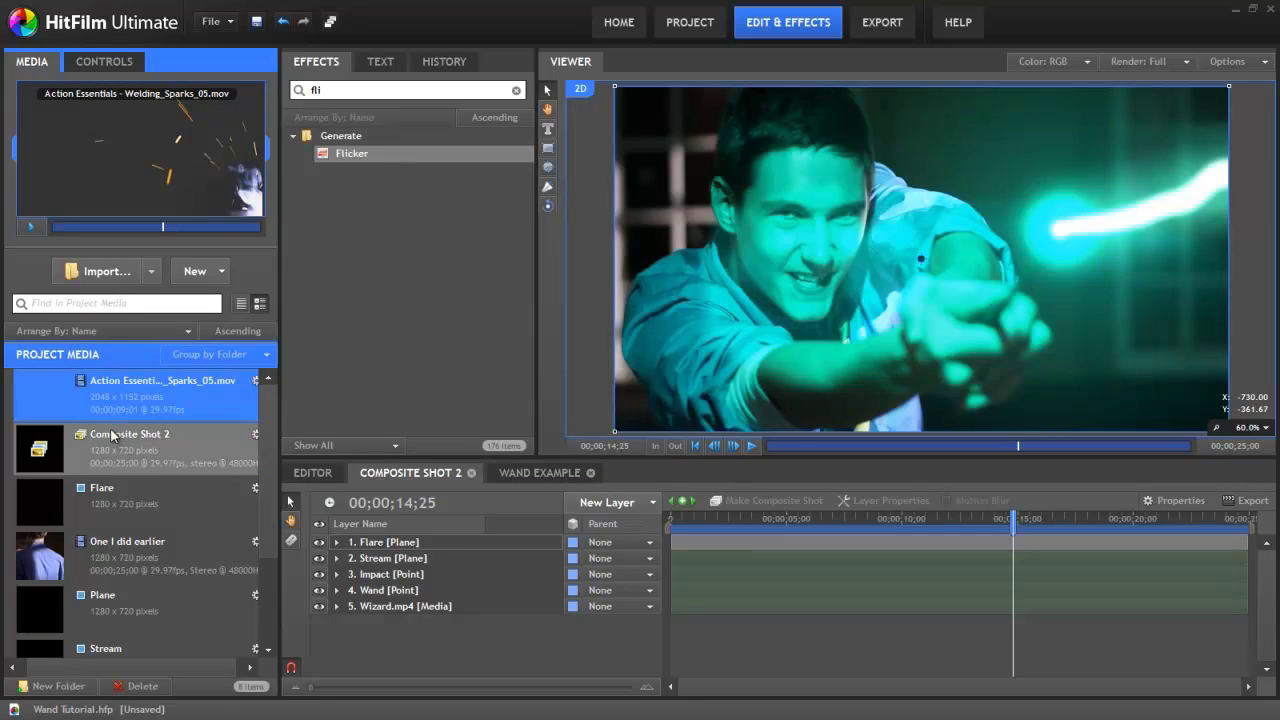
left_click_drag(118, 400, 963, 542)
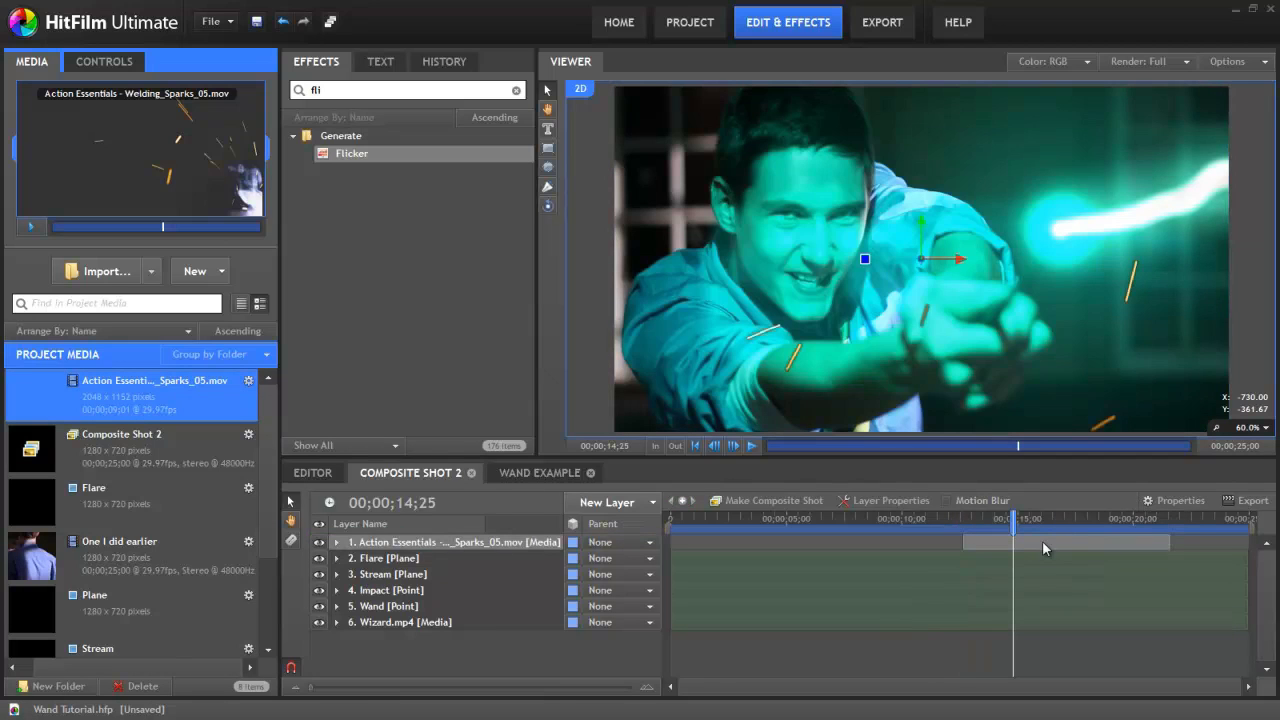
left_click_drag(1042, 540, 1120, 541)
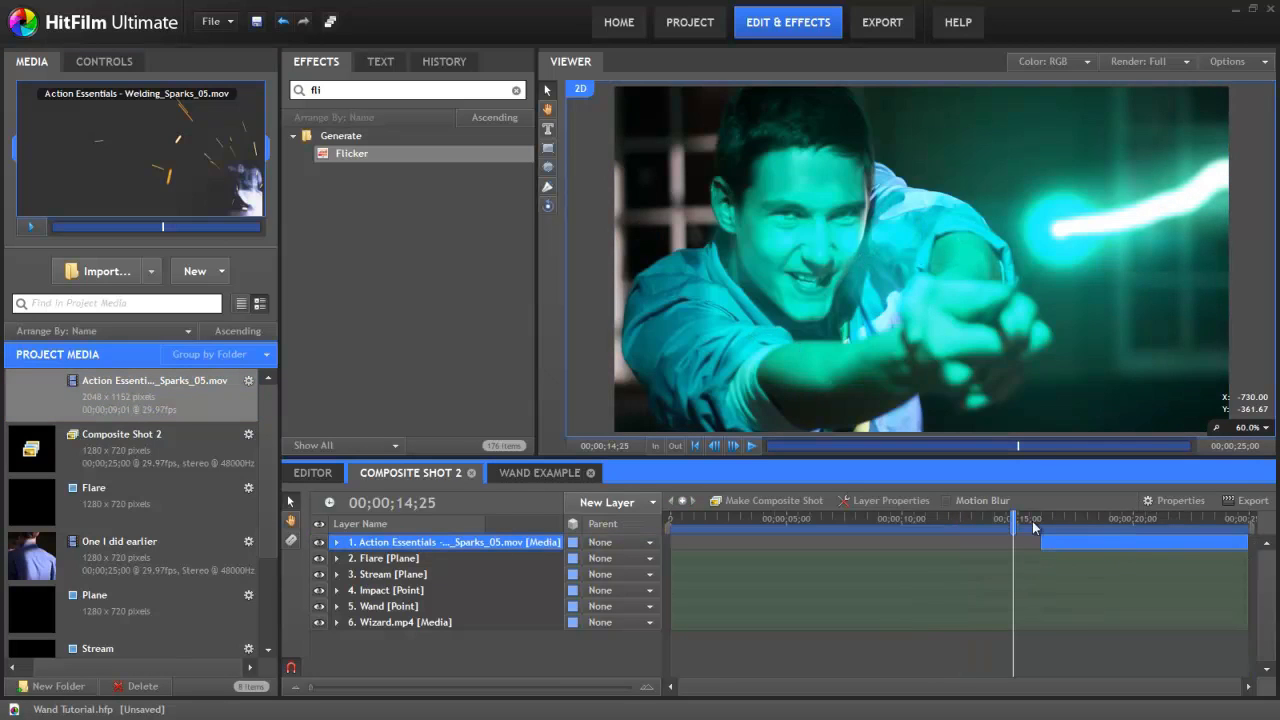
Rotate the sparks layer in the Viewer so the sparks follow the beam
left_click_drag(1032, 519, 1062, 518)
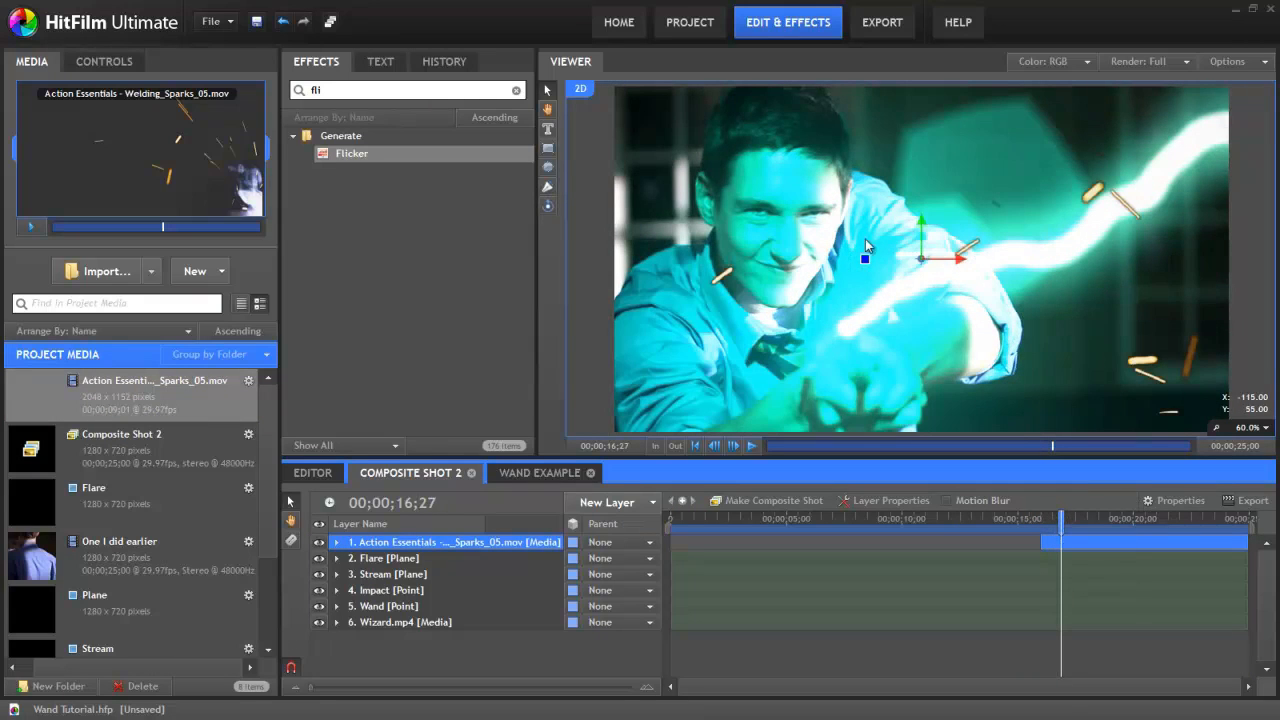
mouse_move(869, 263)
left_click_drag(866, 263, 872, 300)
scroll(778, 263, "down", 4)
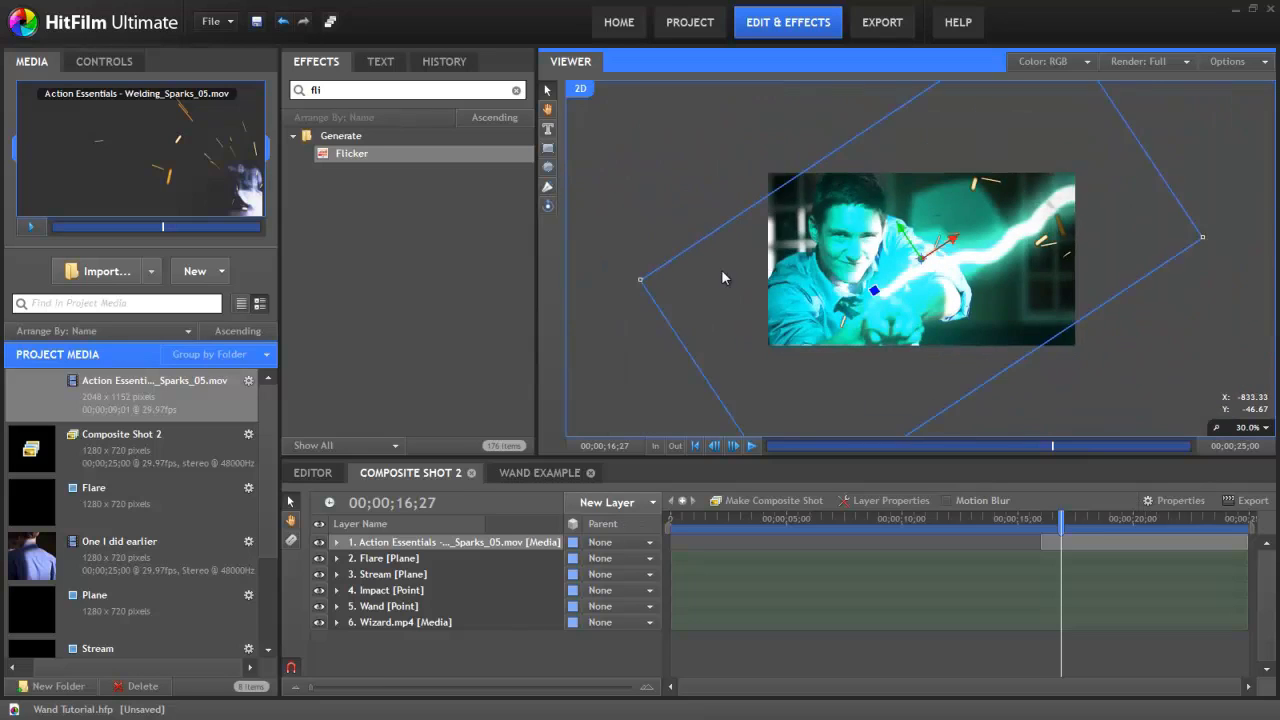
left_click_drag(717, 276, 702, 272)
scroll(935, 252, "up", 3)
scroll(935, 252, "up", 1)
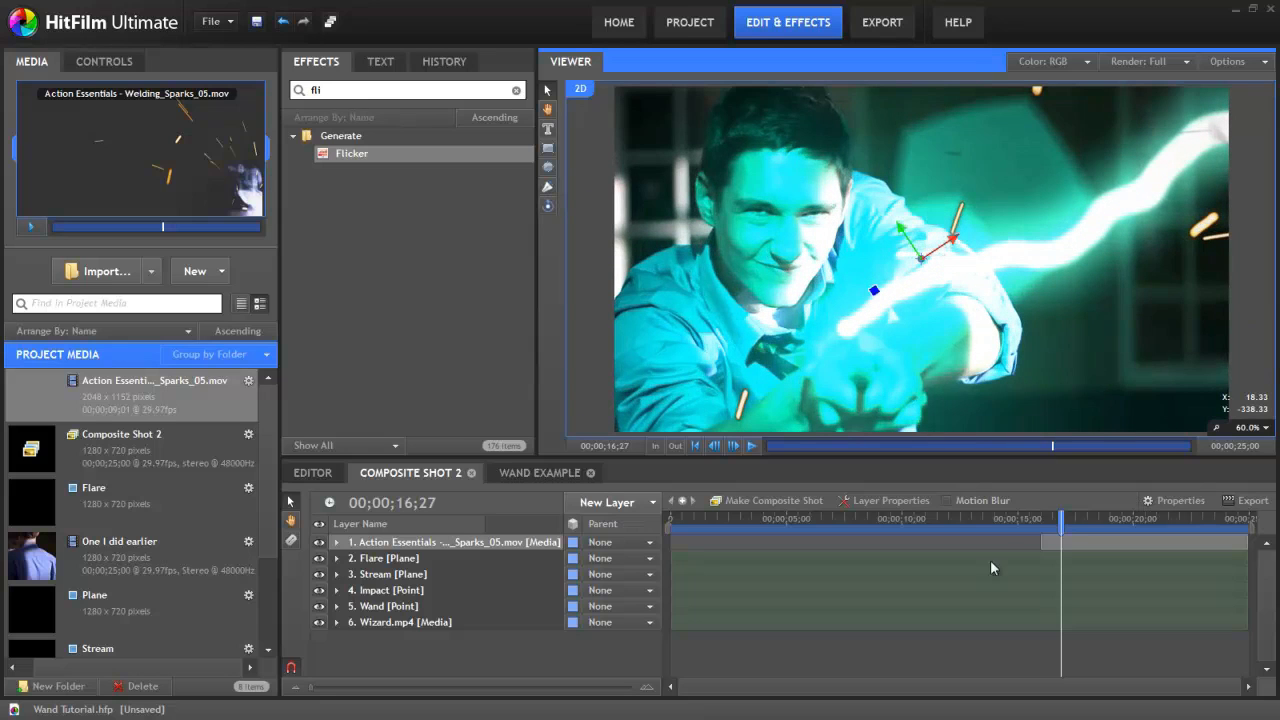
left_click_drag(1071, 521, 1075, 521)
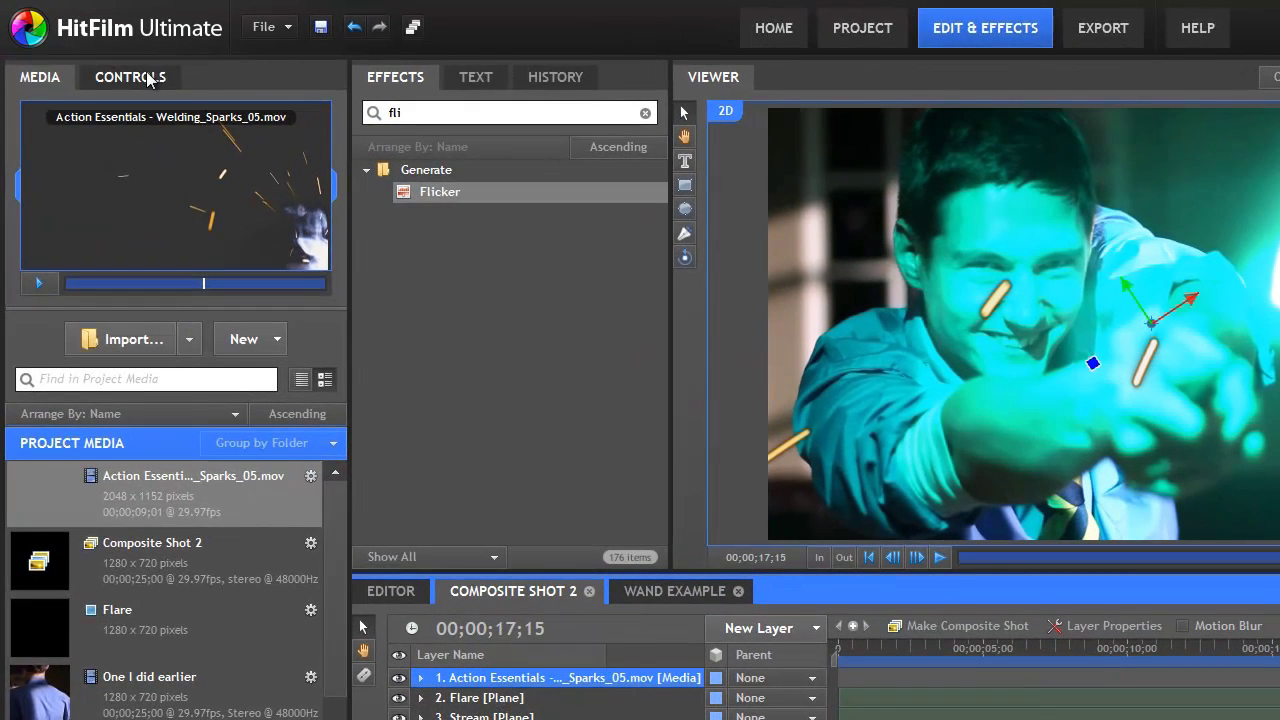
Set the sparks layer's Blend mode to Add and scrub forward to check it
left_click(136, 78)
left_click(15, 132)
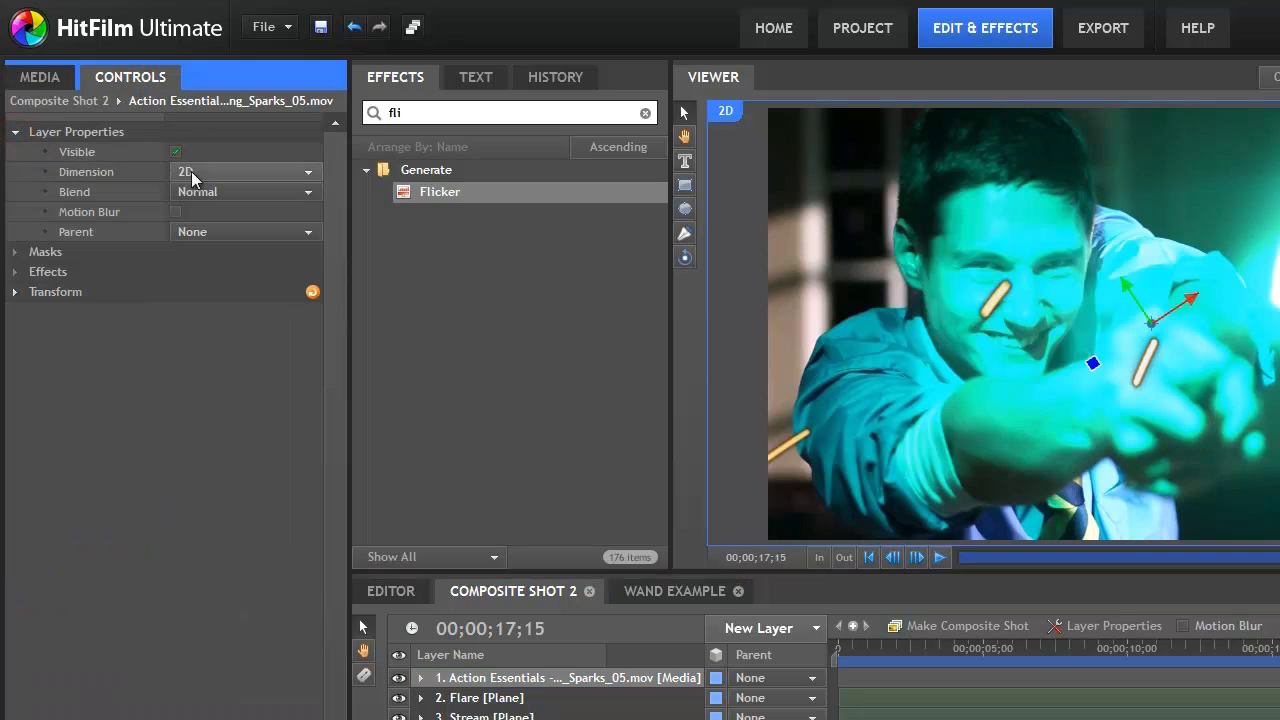
left_click(224, 195)
left_click(229, 231)
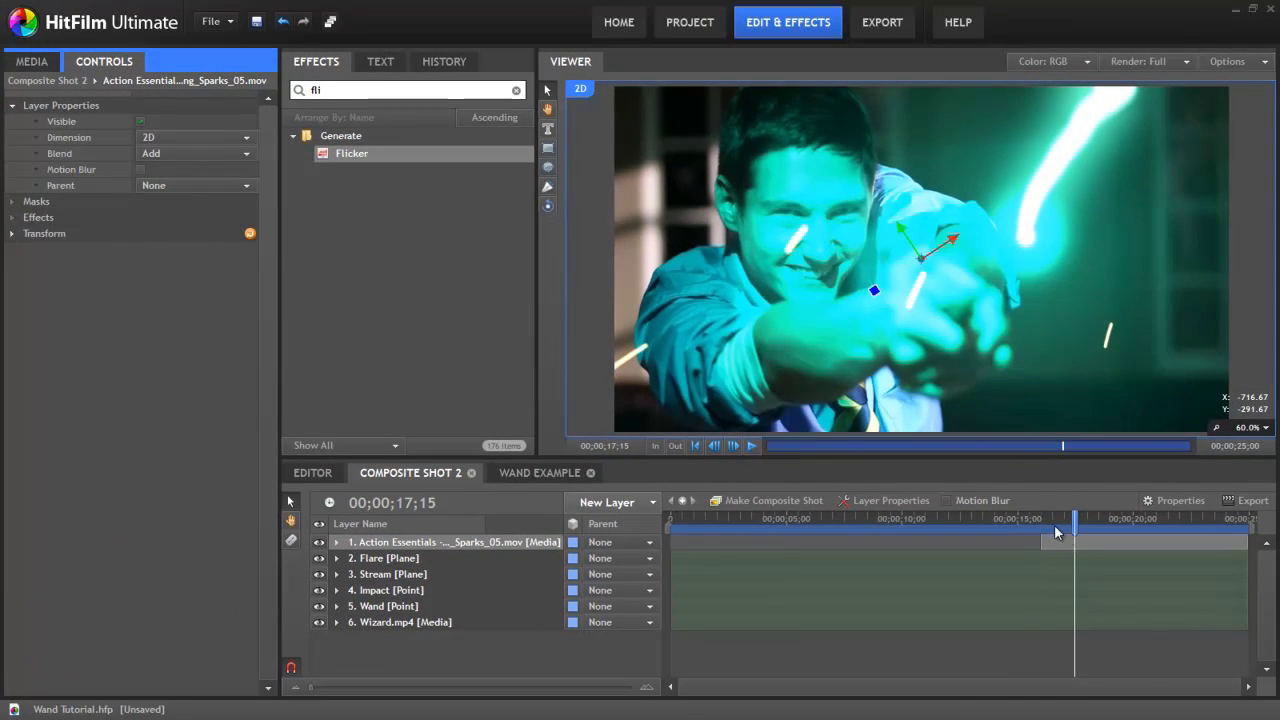
left_click_drag(1055, 526, 1112, 528)
Add a New Grade layer on top and apply the Distort > Shake effect to it
left_click(581, 501)
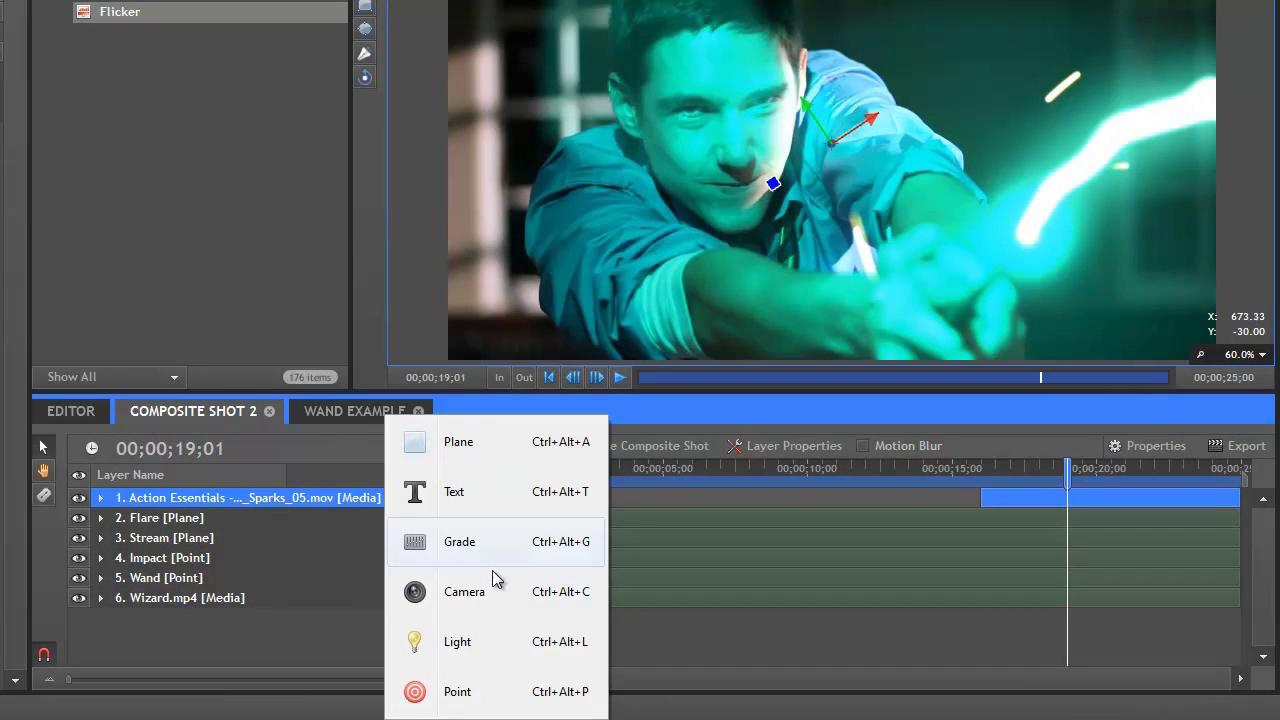
left_click(487, 556)
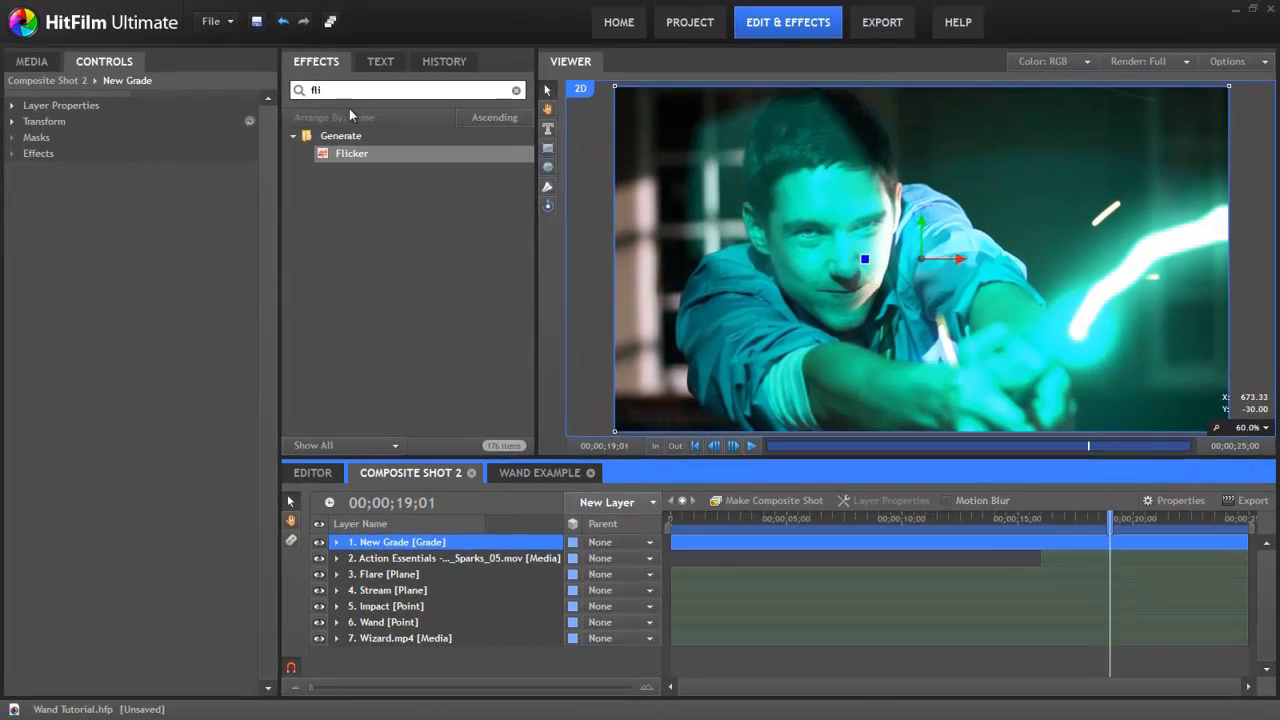
left_click(346, 90)
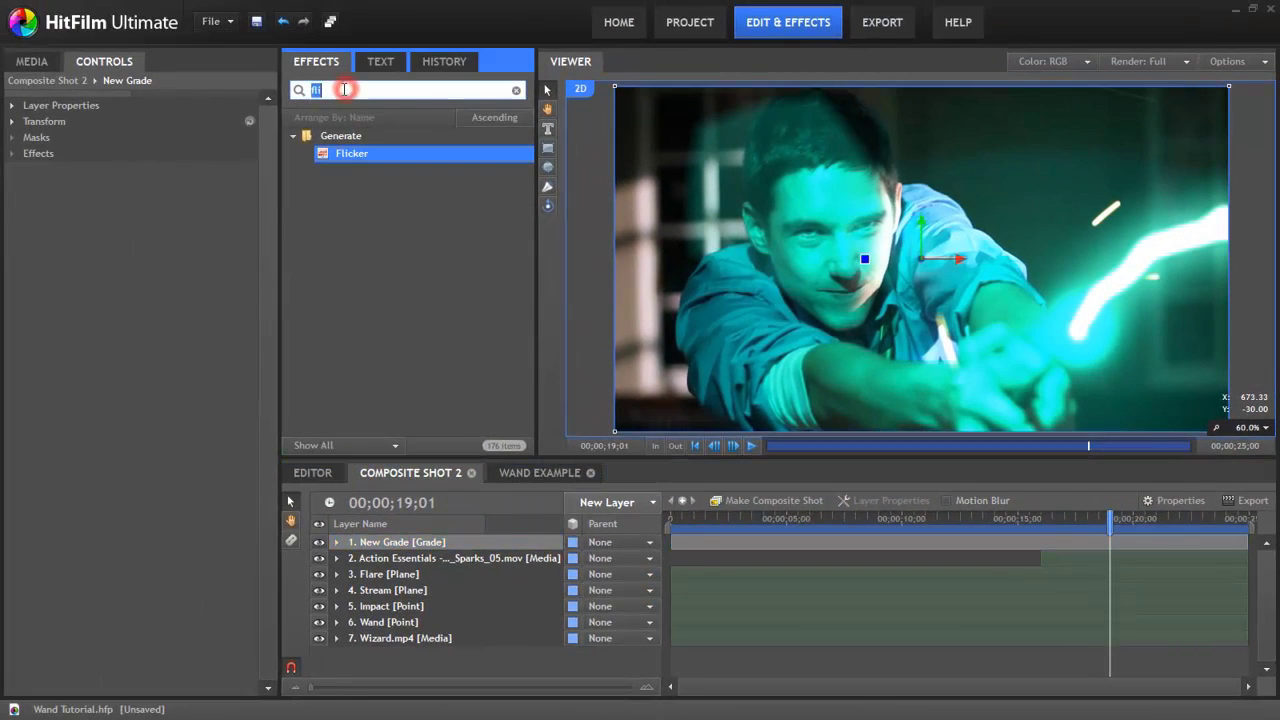
type("shake")
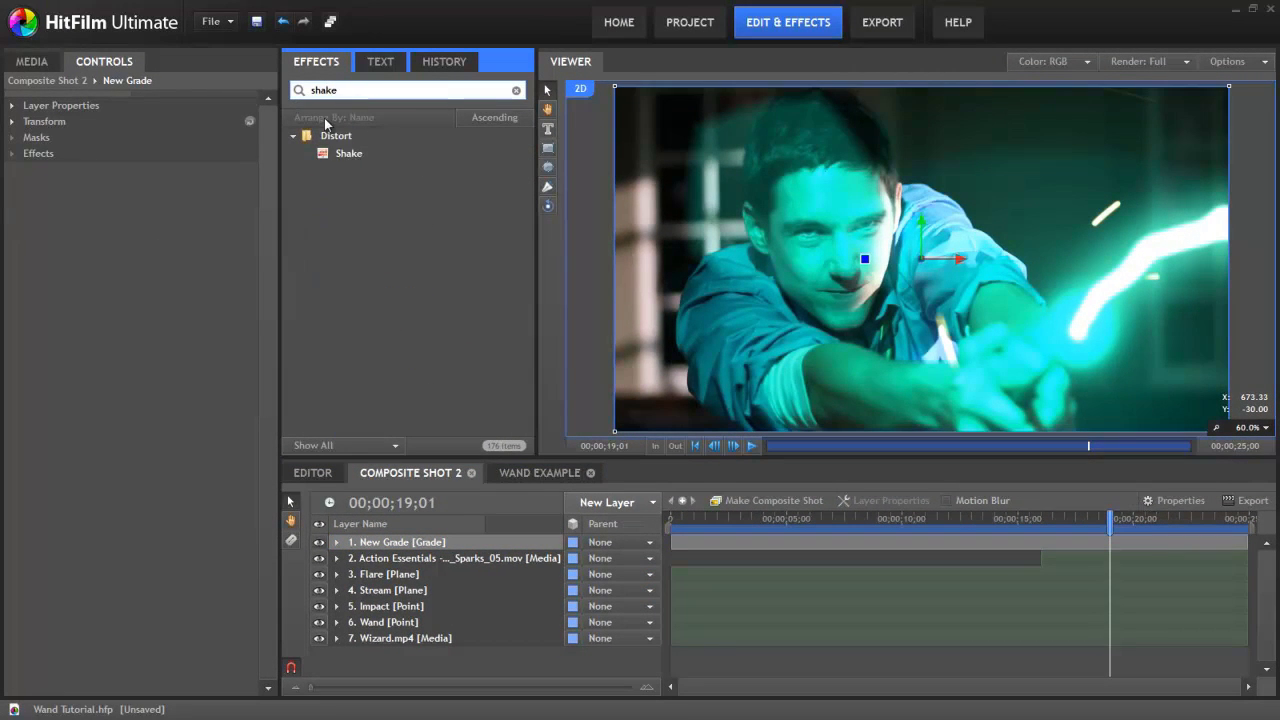
left_click_drag(343, 153, 405, 548)
left_click_drag(934, 521, 1170, 536)
Switch to the Wand Example composite to view the finished example
left_click(545, 478)
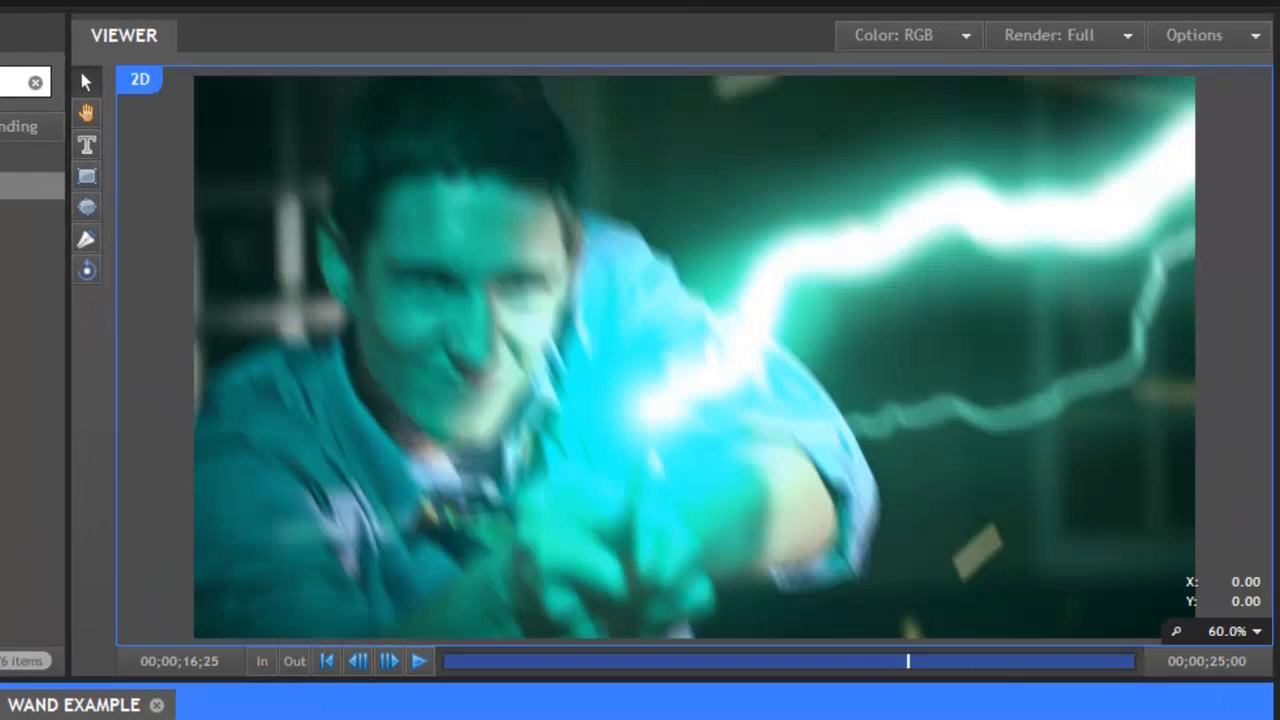